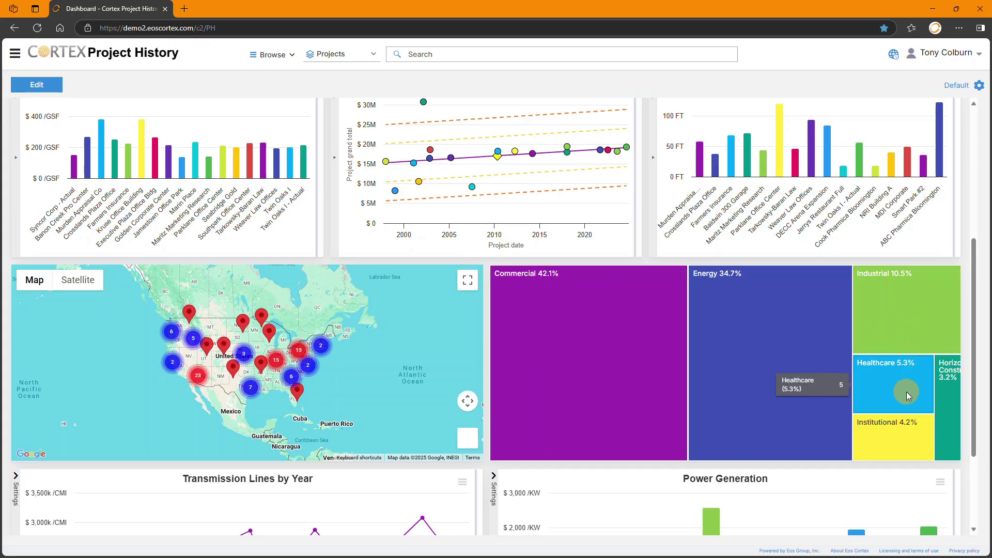
# Zoom the dashboard map in on the project cluster around Indiana and look over the remaining dashboard charts.
pyautogui.click(277, 362)
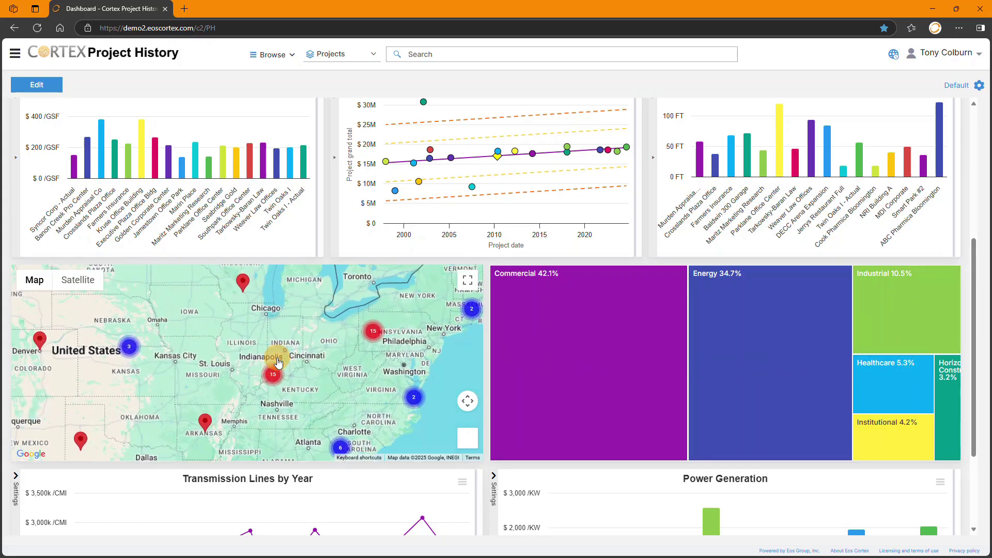
pyautogui.scroll(-3, 389, 358)
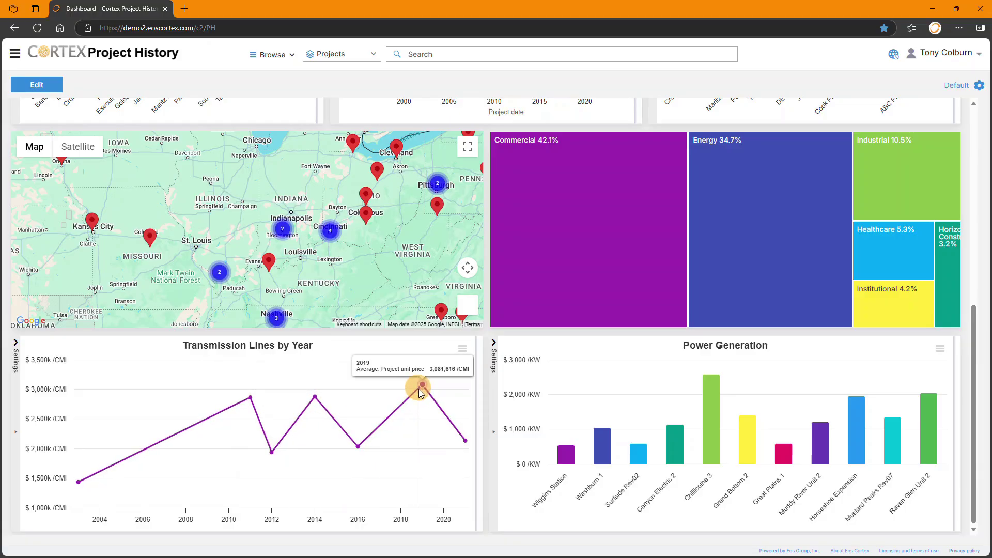
pyautogui.scroll(8, 581, 343)
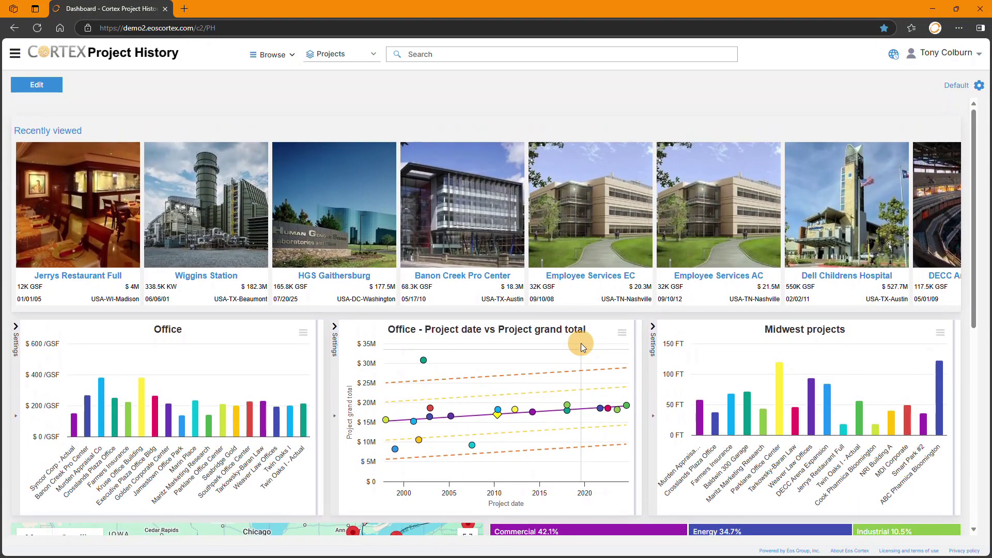
# Open the Banon Creek Pro Center project from the recently viewed ones and review its attributes, cost breakdown and similar projects.
pyautogui.click(477, 274)
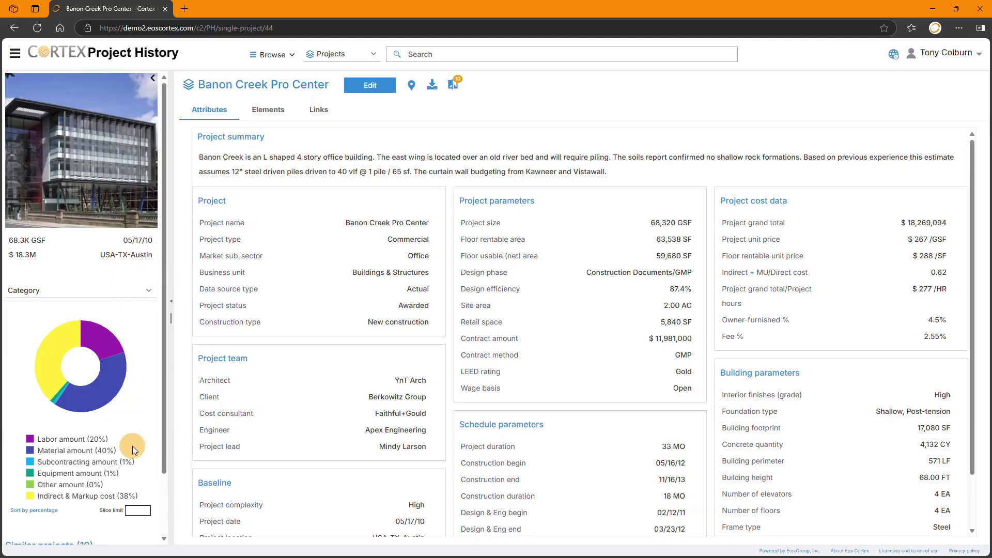
pyautogui.scroll(-2, 132, 446)
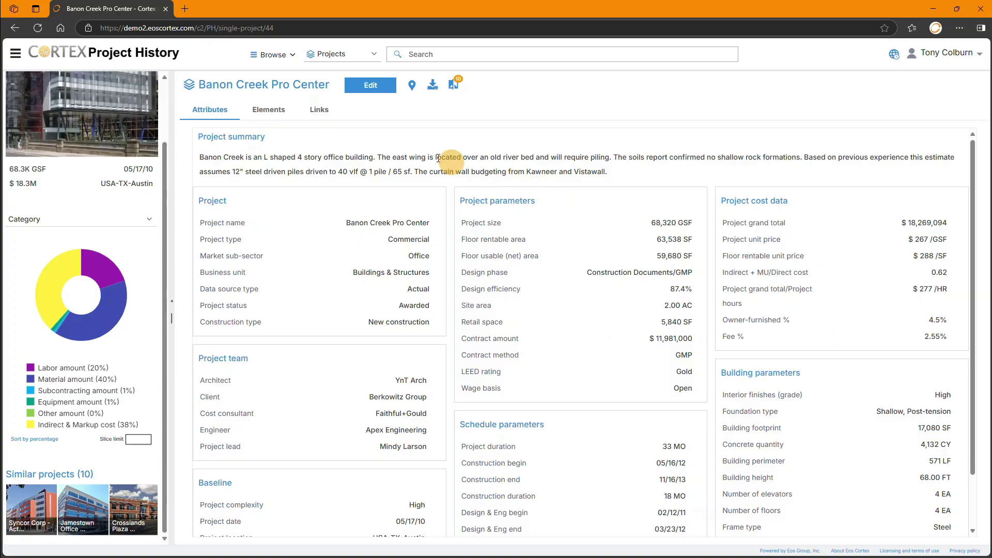
# In the project's Uniformat elements, collapse the breakdown to its top level and expand B Shell down through B20 Exterior Vertical Enclosures.
pyautogui.click(279, 118)
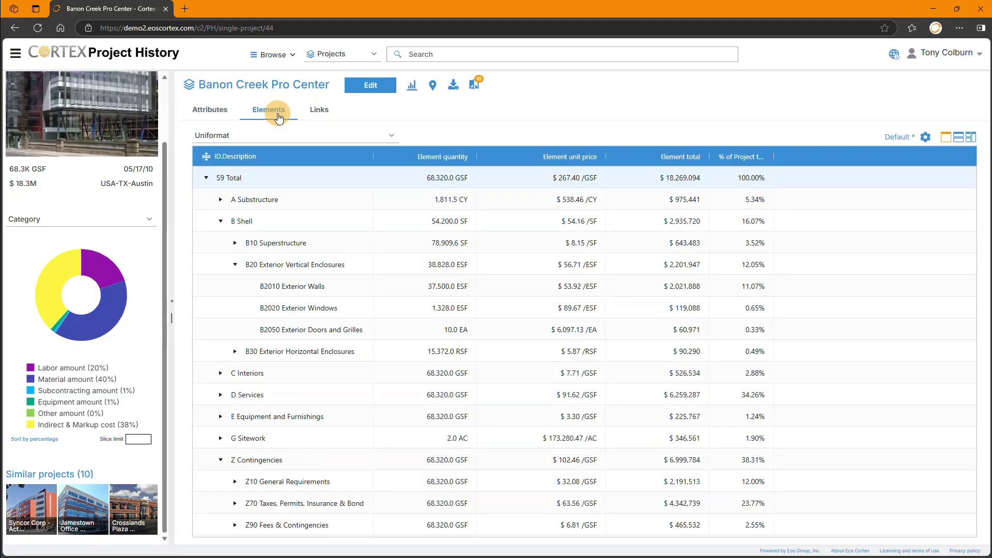
pyautogui.click(206, 156)
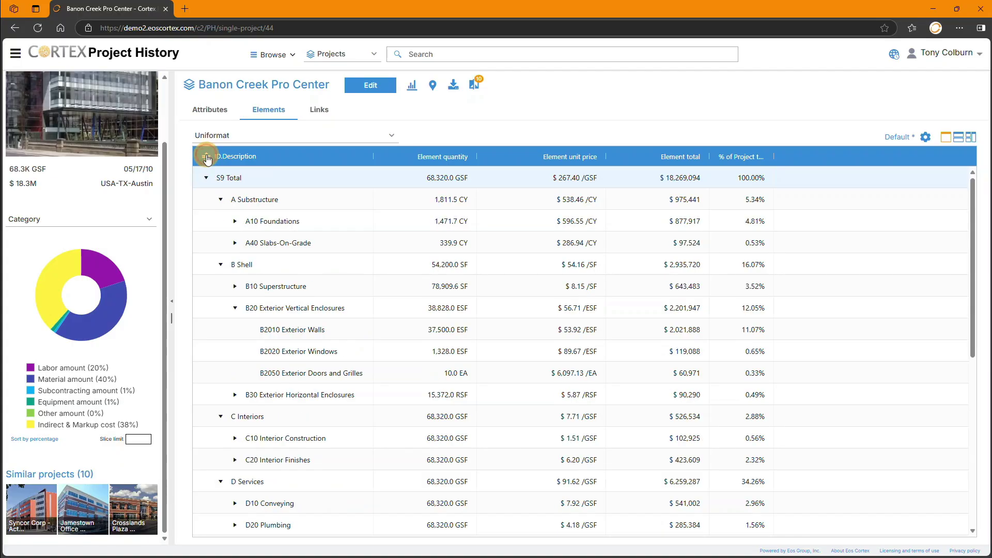
pyautogui.click(206, 156)
pyautogui.click(206, 157)
pyautogui.click(206, 156)
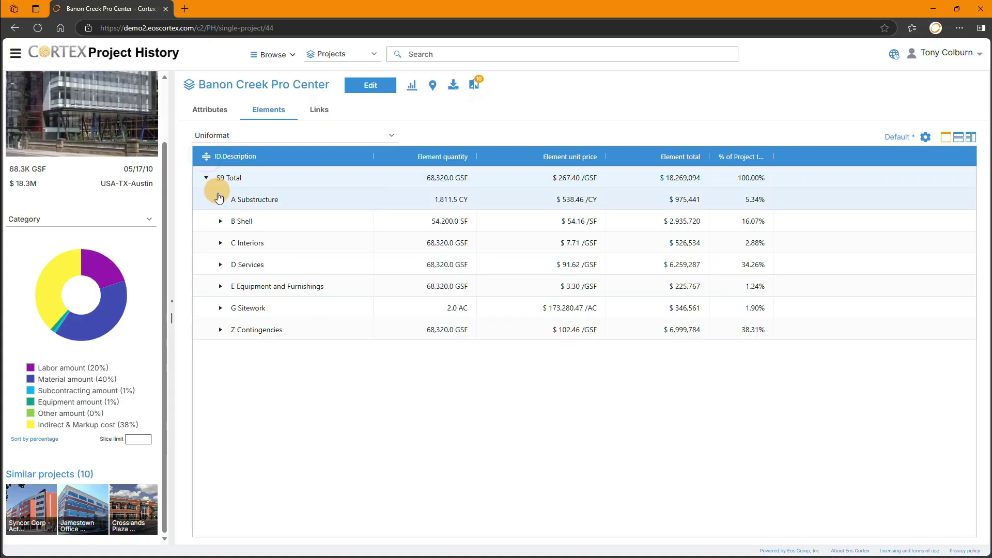
pyautogui.click(221, 222)
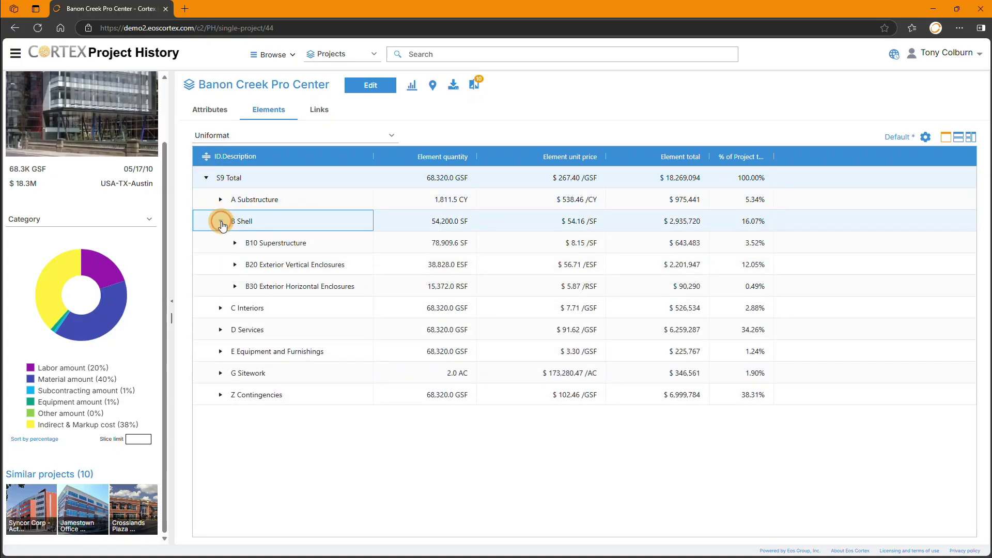
pyautogui.click(236, 266)
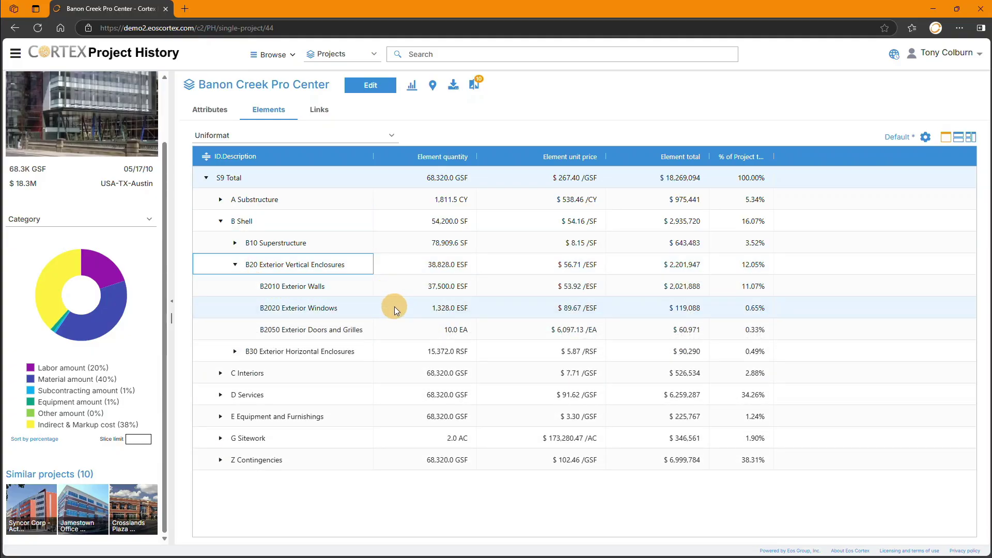
# Chart the project's Uniformat elements and change the chart type to Donut.
pyautogui.click(412, 89)
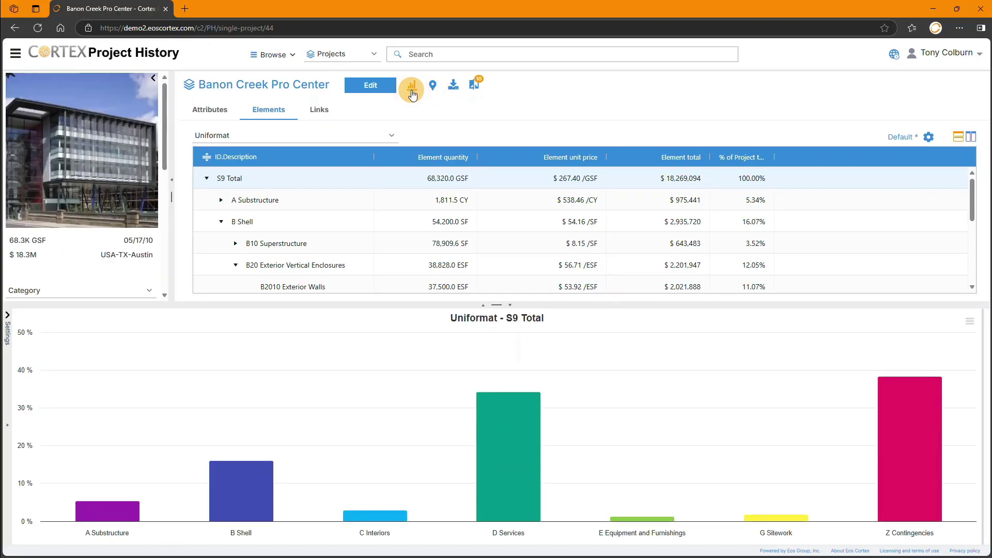
pyautogui.click(376, 176)
pyautogui.click(500, 424)
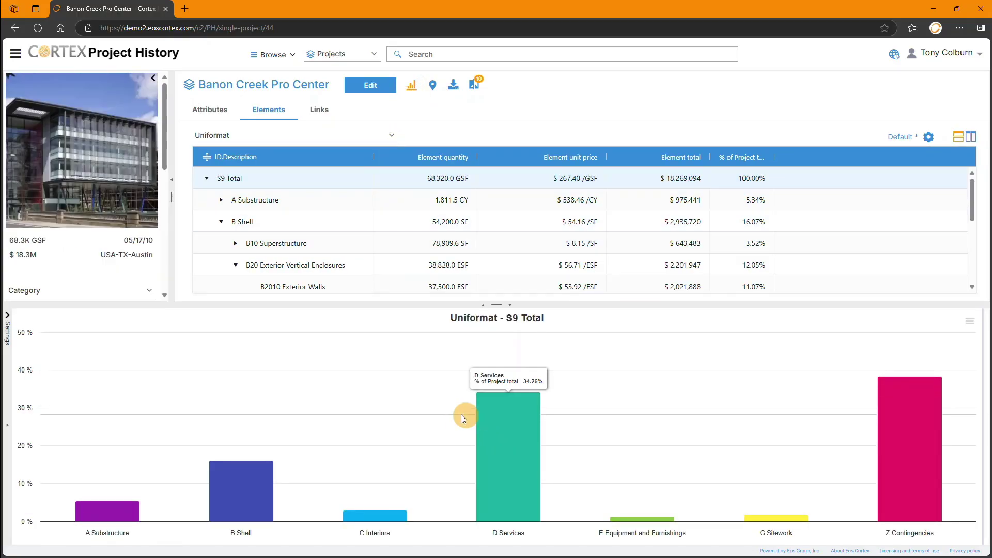
pyautogui.click(9, 316)
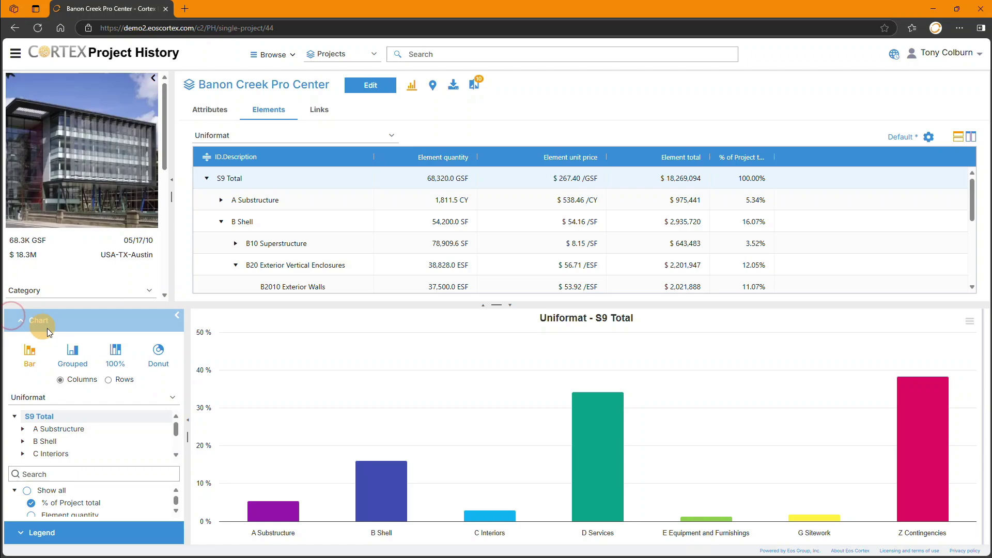
pyautogui.click(155, 350)
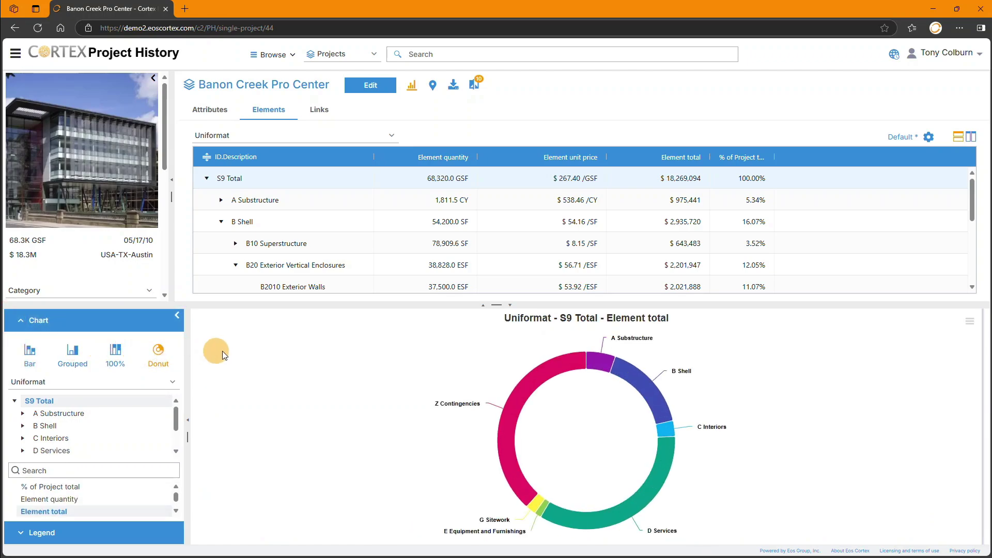
# Browse the project's linked files in the Drawings, Images, Scope and Specifications folders.
pyautogui.click(318, 117)
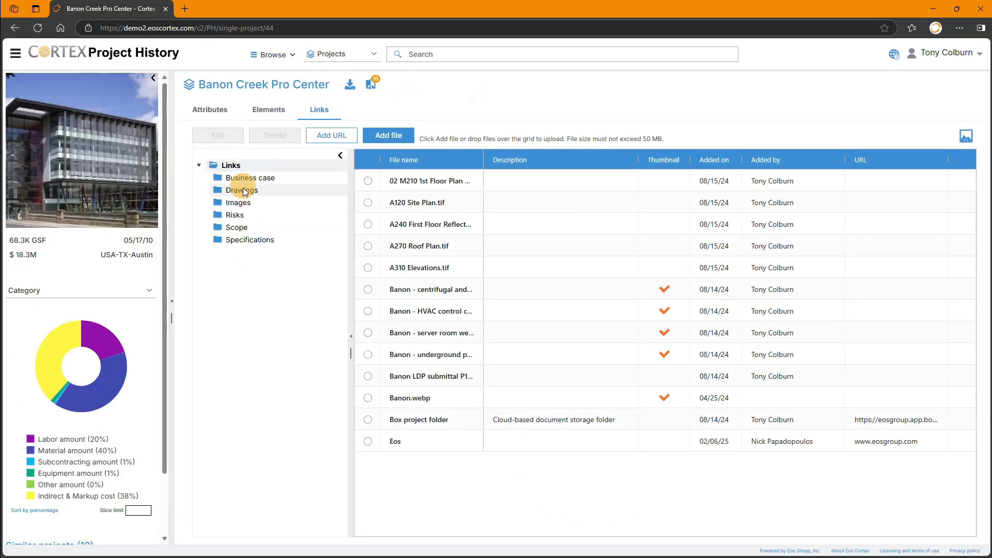
pyautogui.click(243, 190)
pyautogui.click(239, 203)
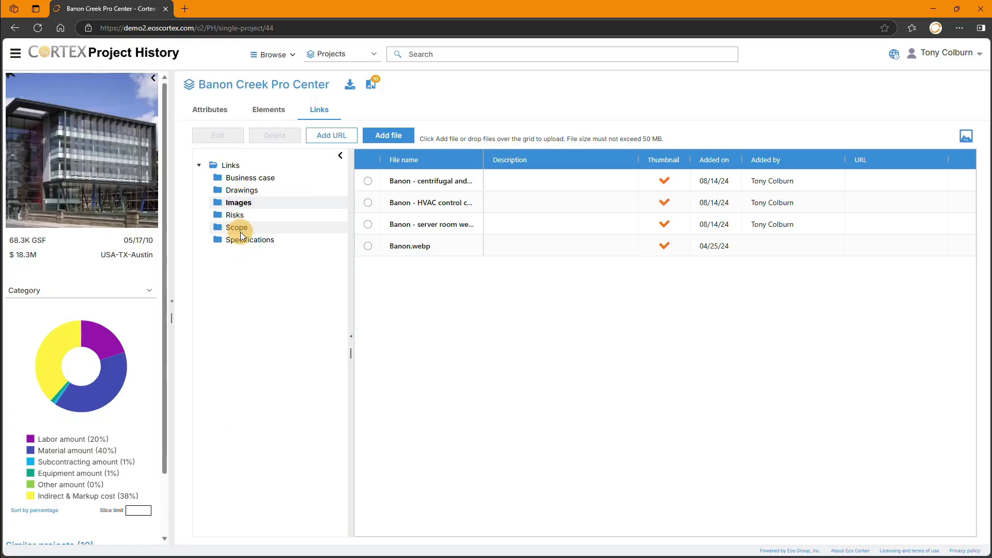
pyautogui.click(240, 230)
pyautogui.click(243, 240)
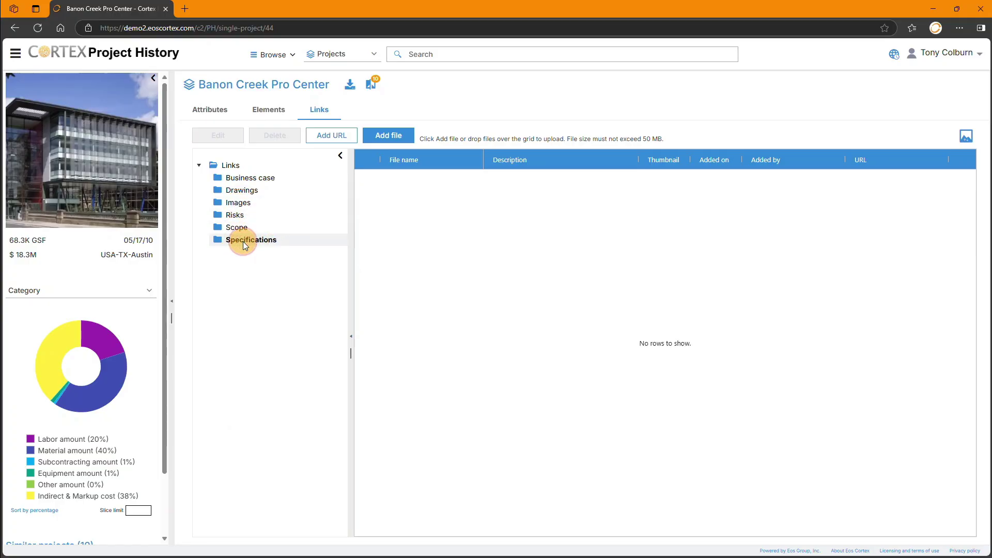
# Return to the dashboard and open the Wiggins Station project from the recently viewed ones.
pyautogui.click(161, 58)
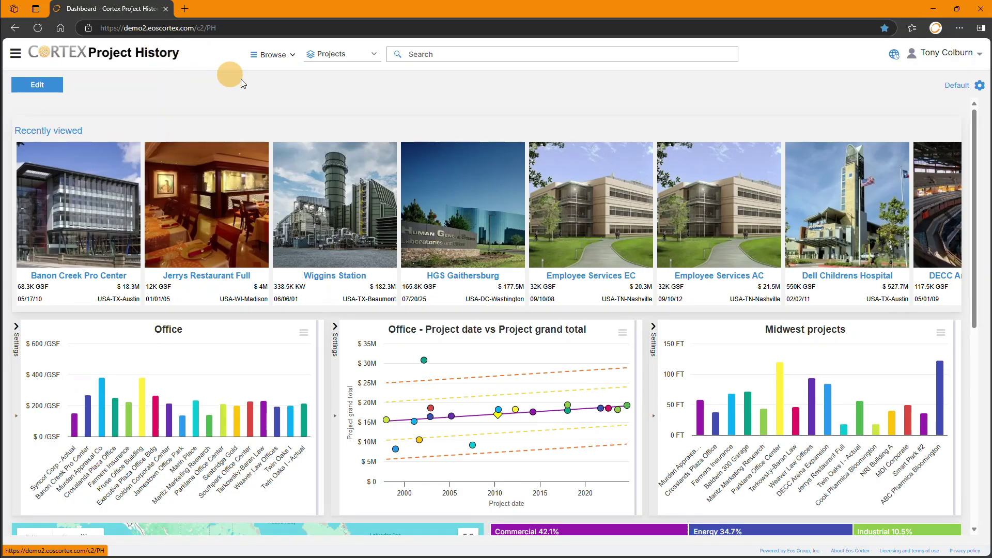
pyautogui.click(301, 198)
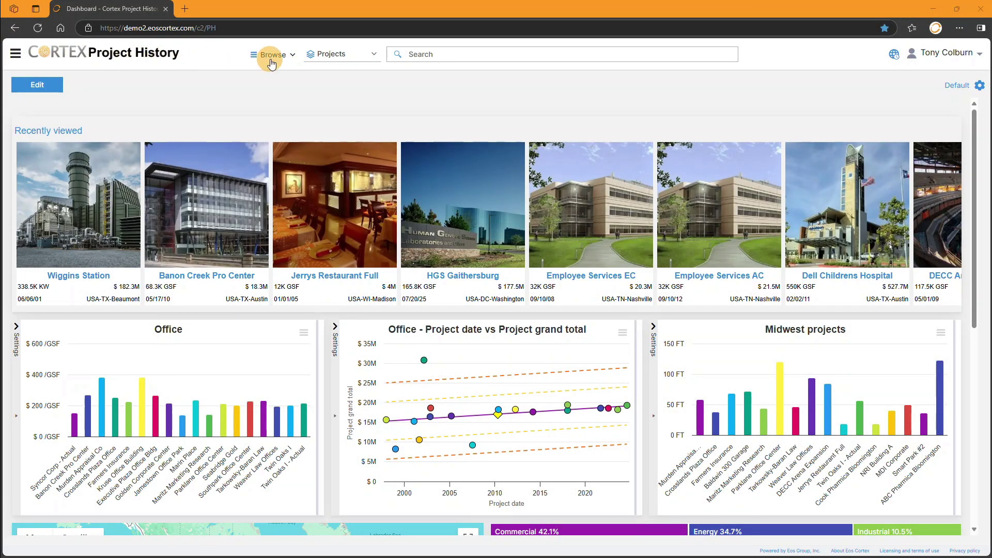
# Search the projects for "office" and look across all columns of the results.
pyautogui.click(421, 55)
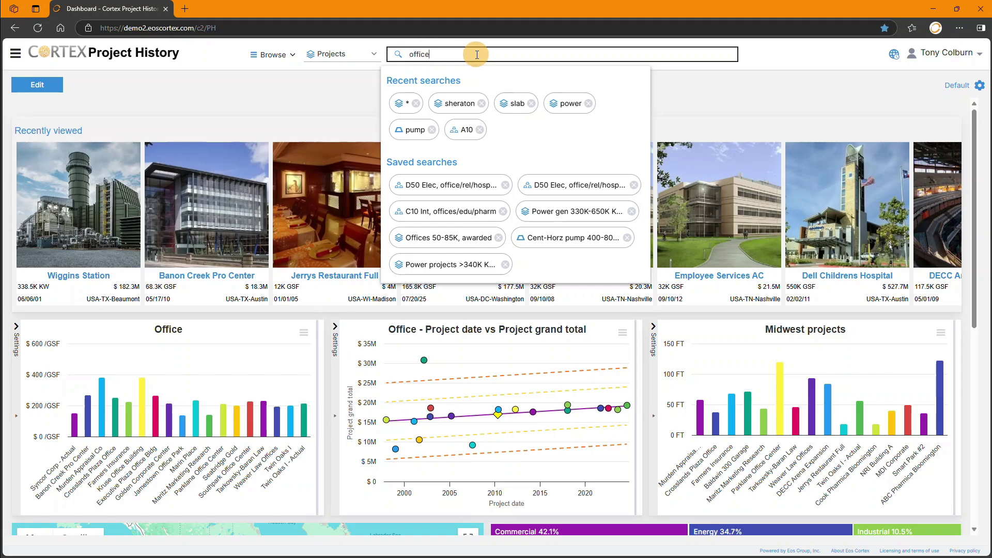
pyautogui.write('office')
pyautogui.press('Return')
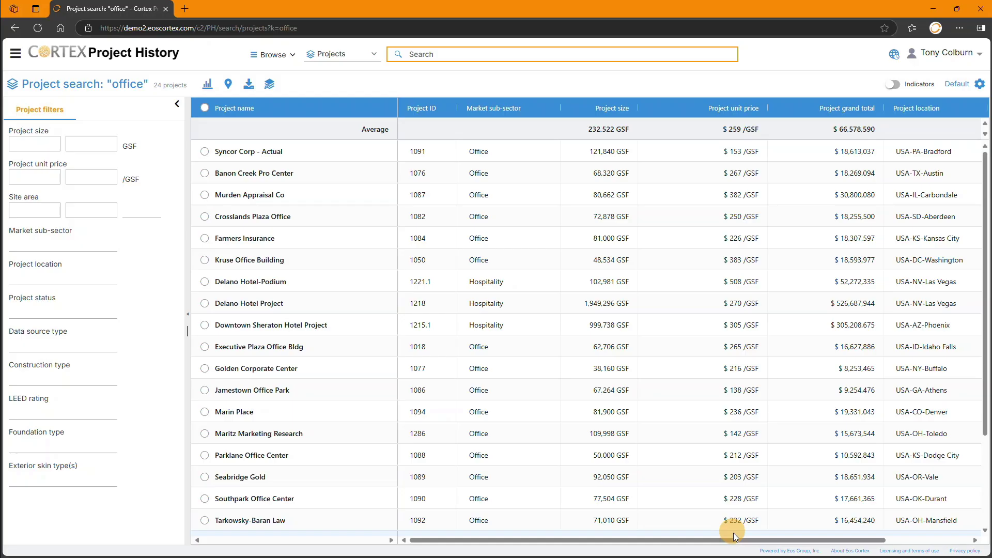
pyautogui.hscroll(4, 735, 537)
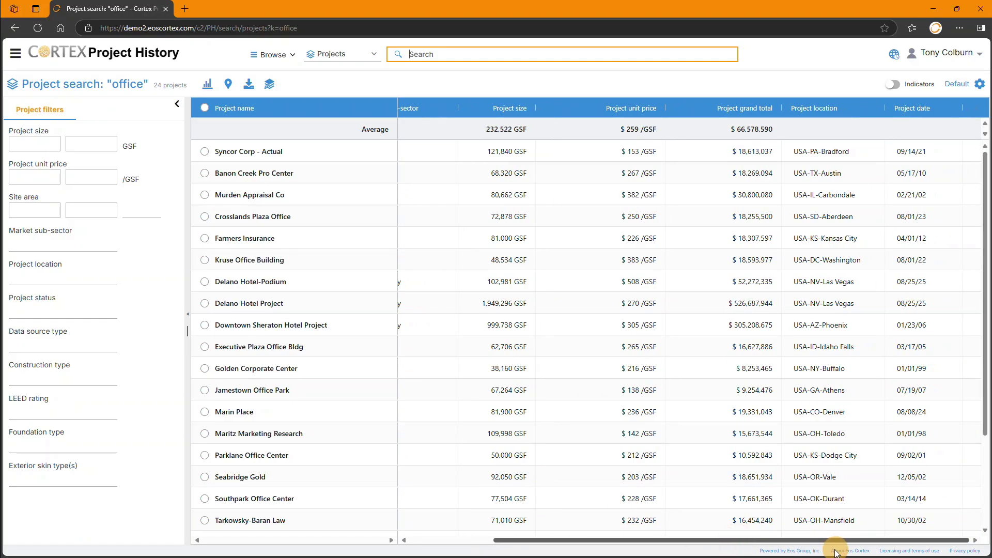
pyautogui.hscroll(-4, 836, 547)
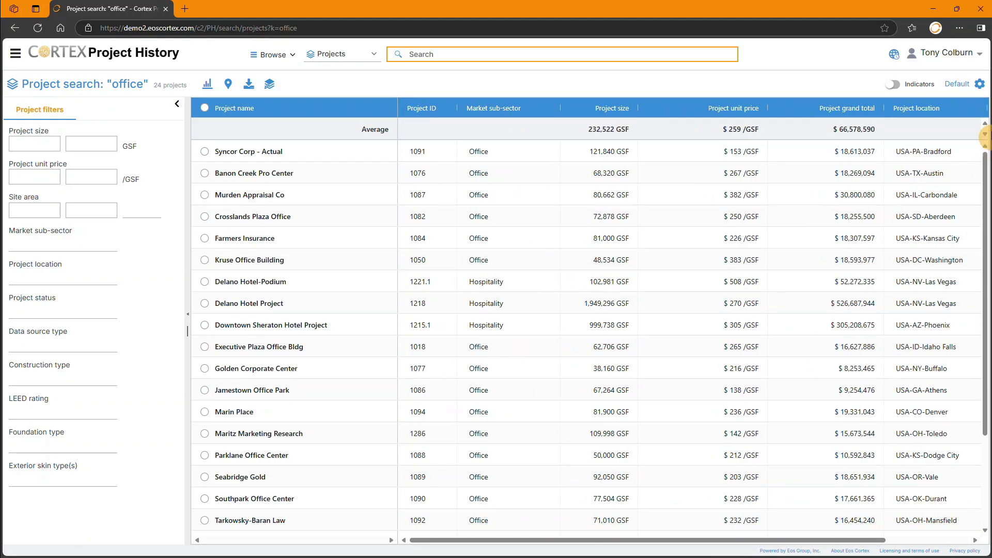
# Turn on the indicators for the search results and check the unit price deviations of Farmers Insurance and Kruse Office Building.
pyautogui.click(979, 85)
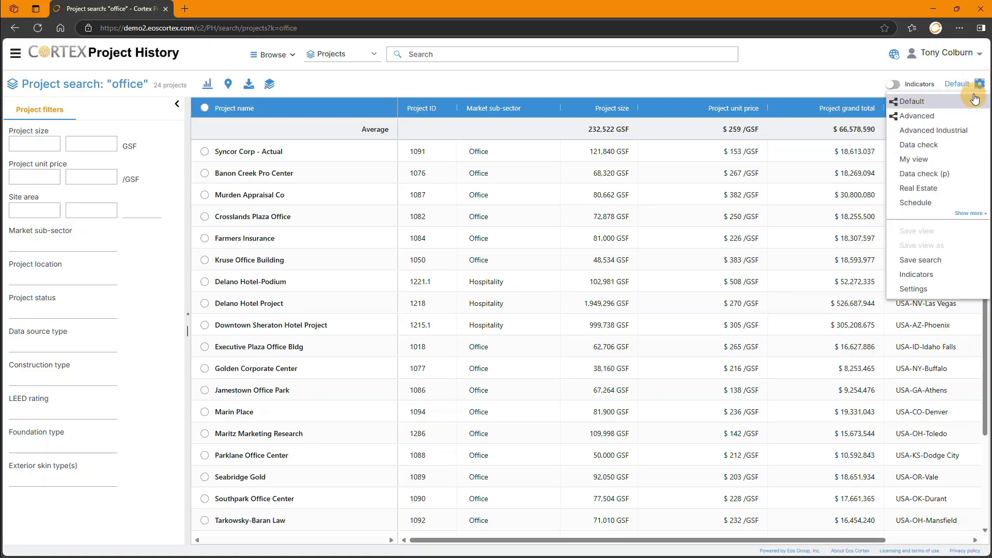
pyautogui.click(896, 87)
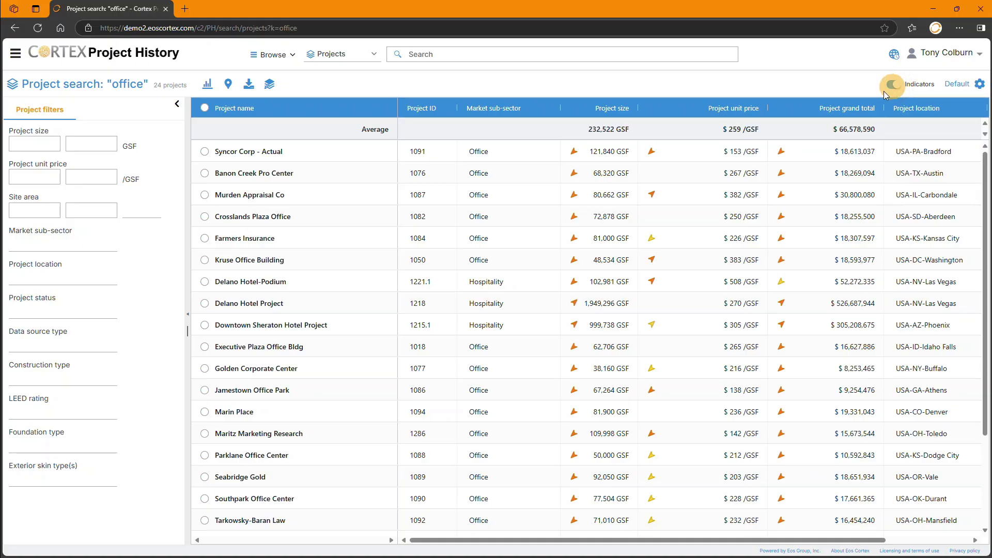
pyautogui.moveTo(653, 244)
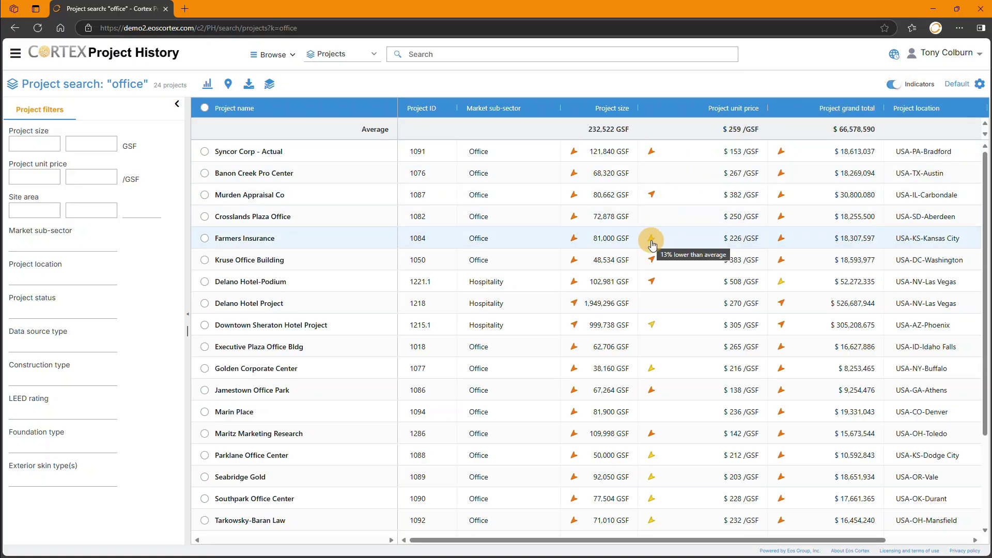
pyautogui.moveTo(651, 265)
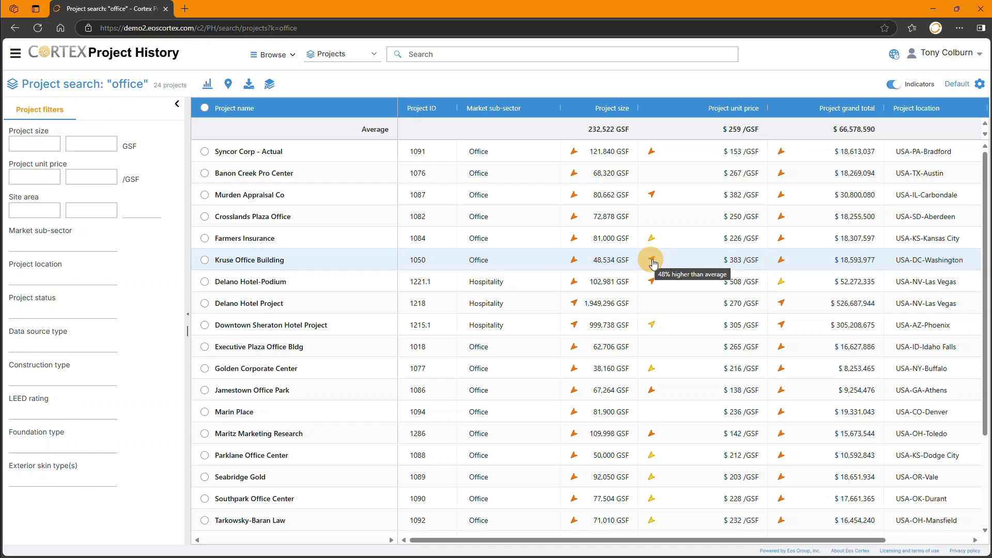
# Switch the project search results to the Advanced view.
pyautogui.click(978, 86)
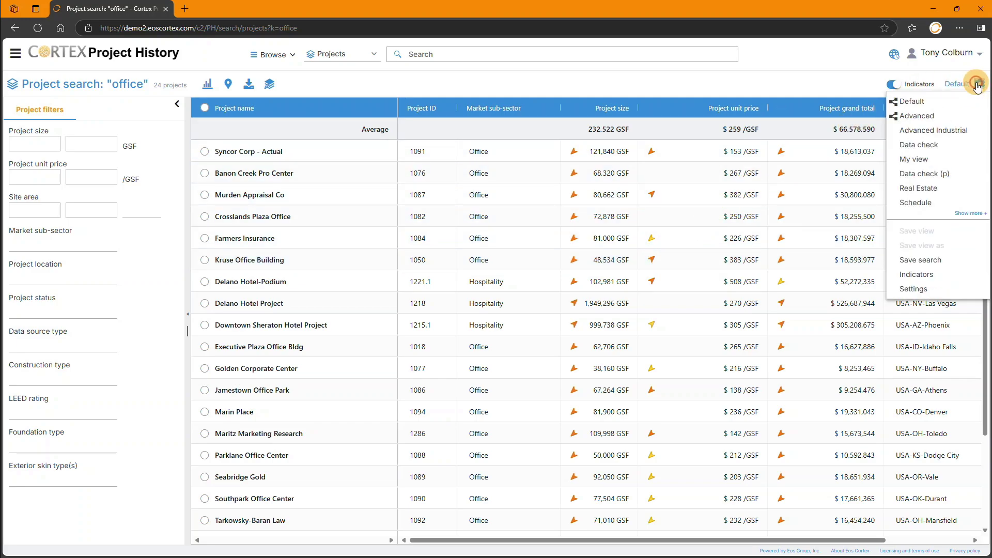
pyautogui.click(948, 116)
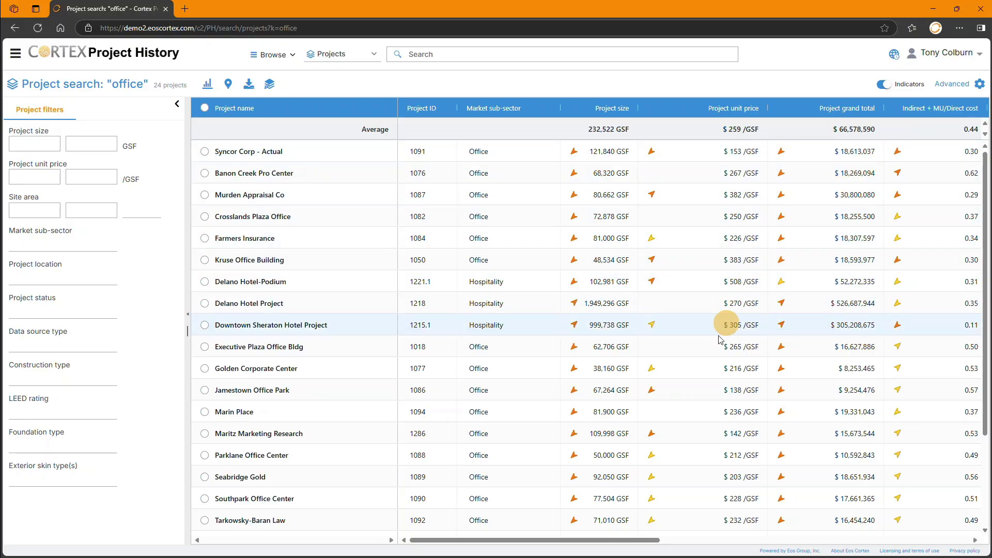
pyautogui.moveTo(631, 541)
pyautogui.mouseDown()
pyautogui.moveTo(958, 552)
pyautogui.moveTo(630, 553)
pyautogui.mouseUp()
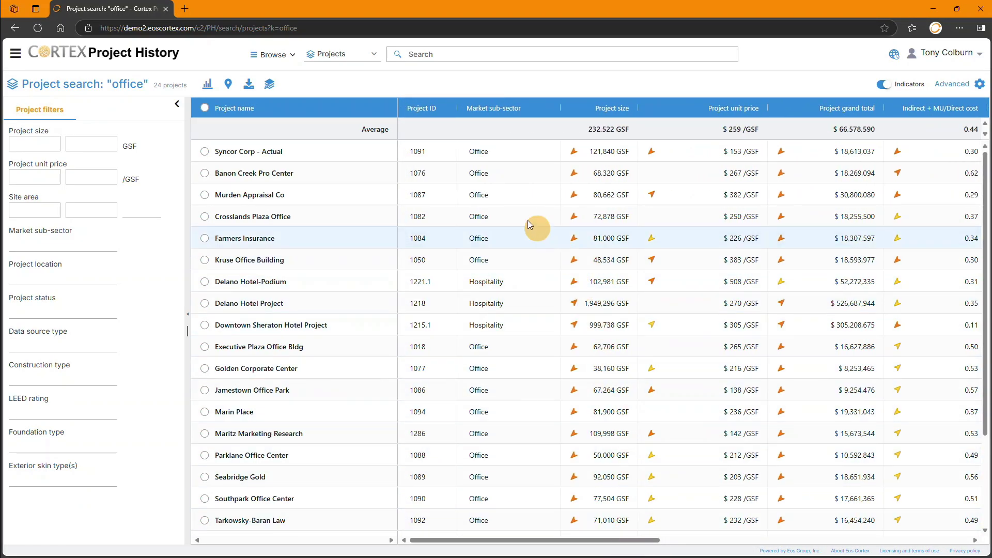
# Chart the office search results as High-low charts and examine the project size and unit price distributions.
pyautogui.click(209, 88)
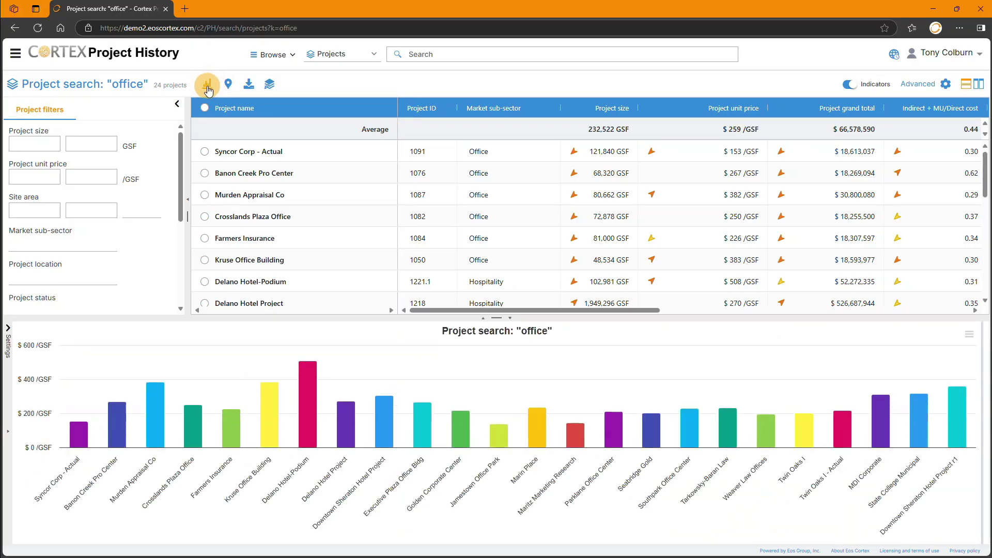
pyautogui.moveTo(115, 418)
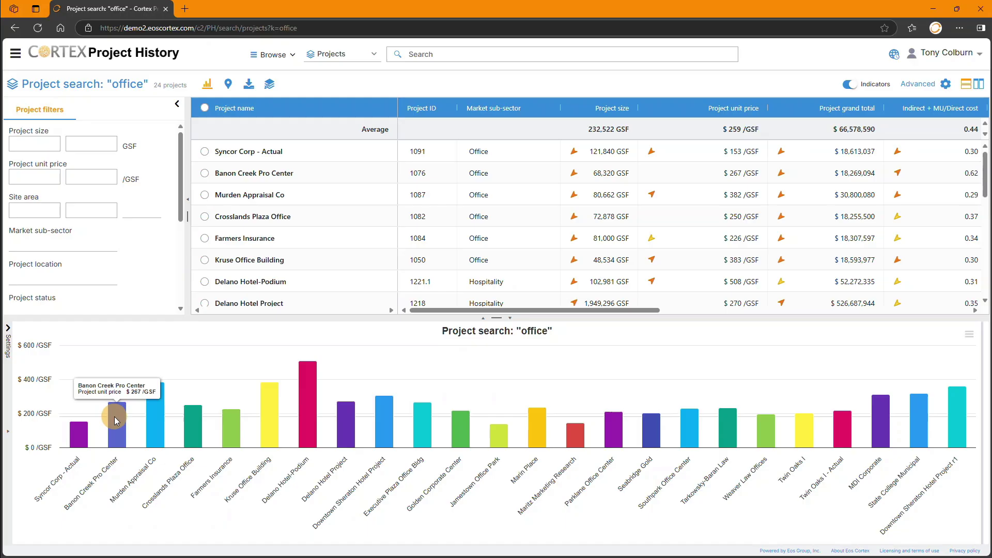
pyautogui.click(8, 329)
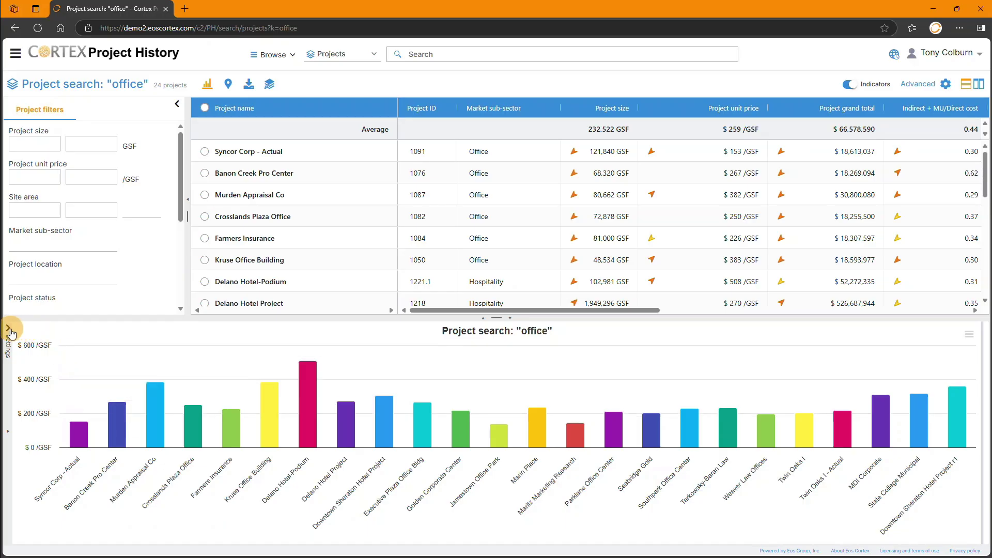
pyautogui.click(157, 376)
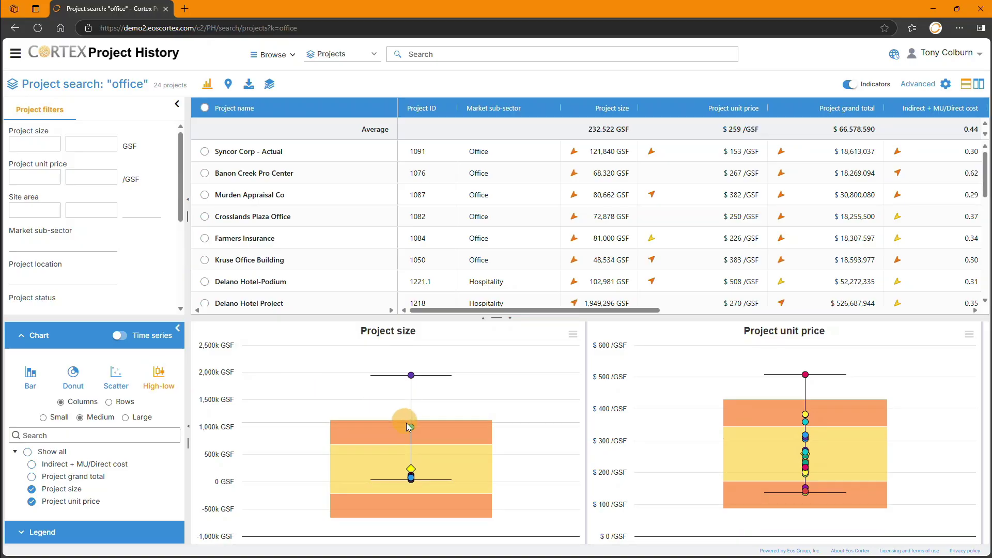
pyautogui.moveTo(411, 429)
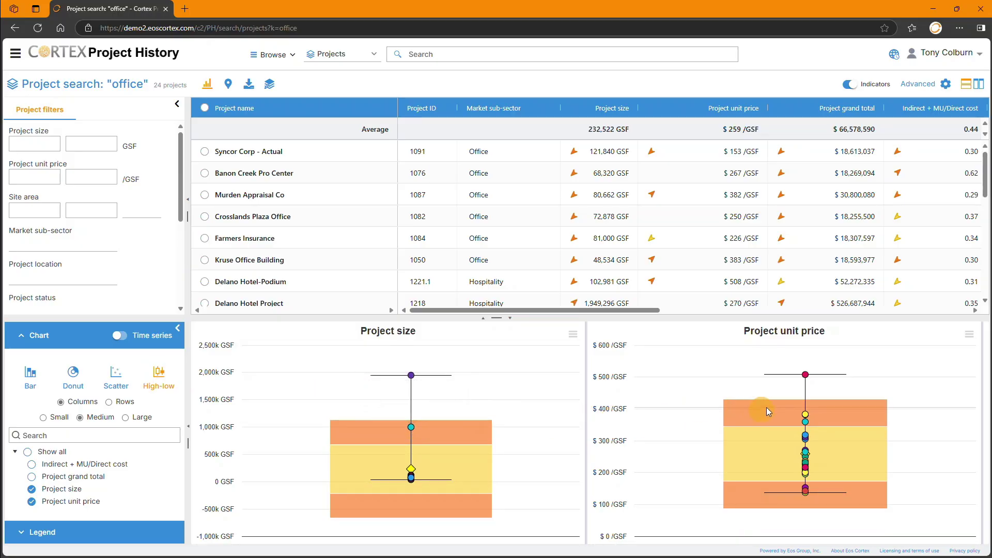
# Check the Delano Hotel-Podium point in the unit price chart and switch the search results to the Default view.
pyautogui.moveTo(805, 375)
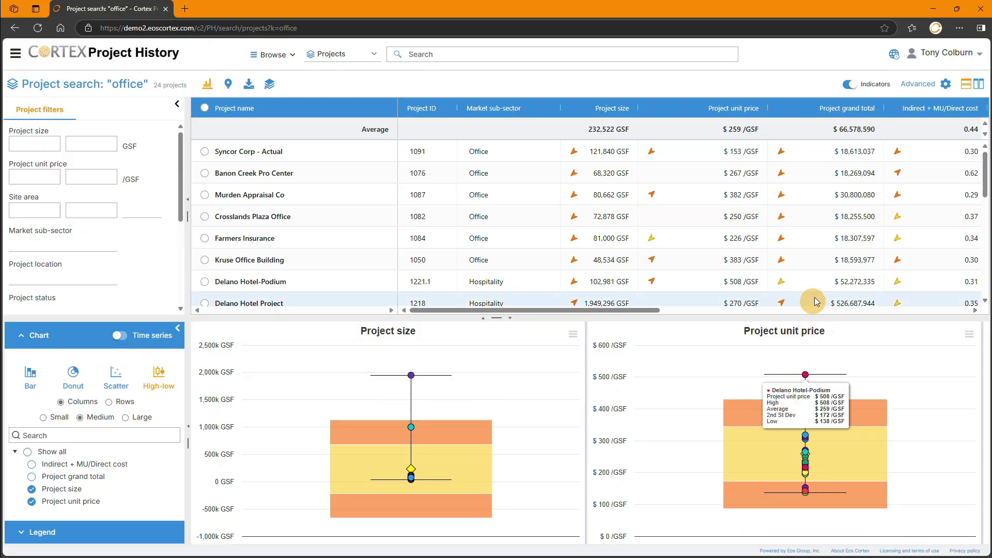
pyautogui.click(943, 91)
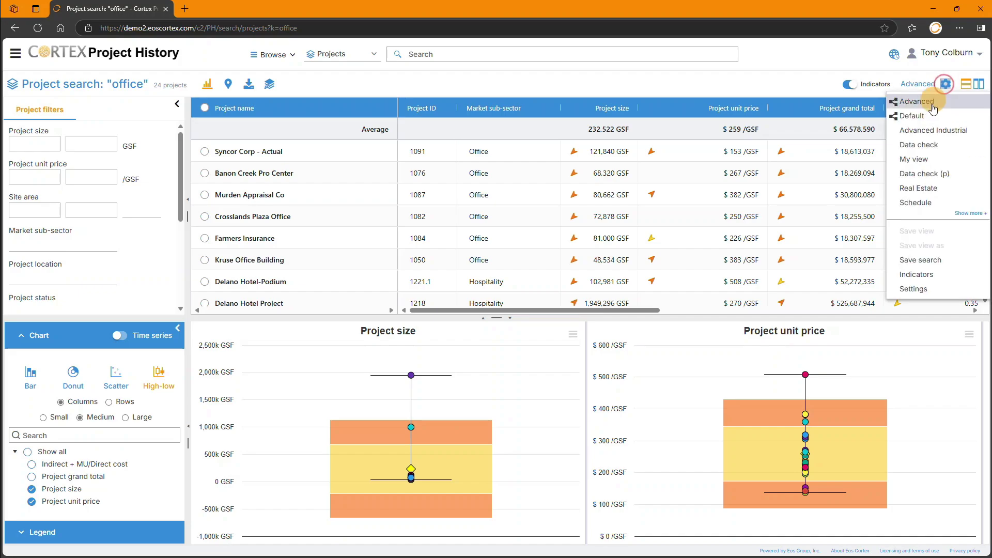
pyautogui.click(927, 112)
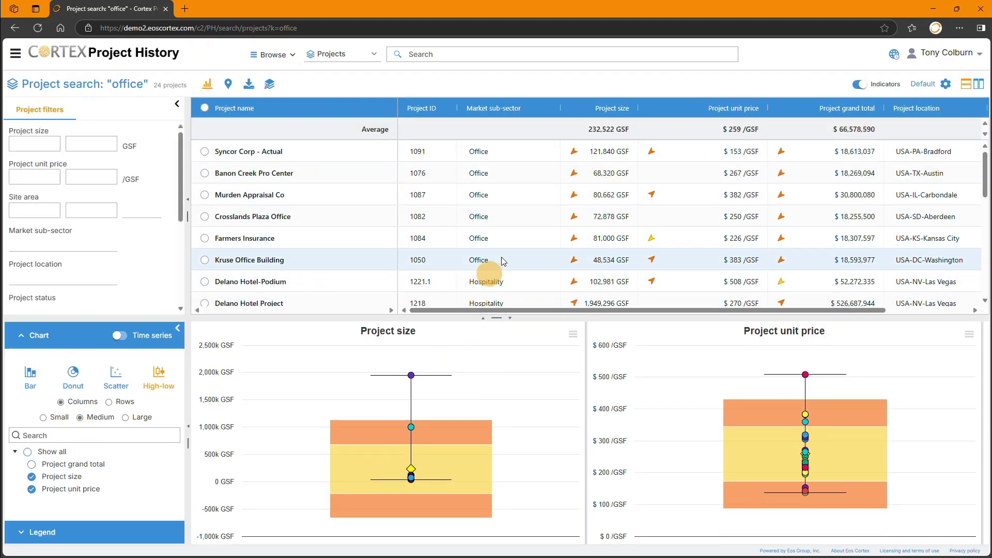
# Apply location and date factors to the search results, using USA-AZ-Phoenix and the year 2026.
pyautogui.click(895, 57)
pyautogui.click(509, 165)
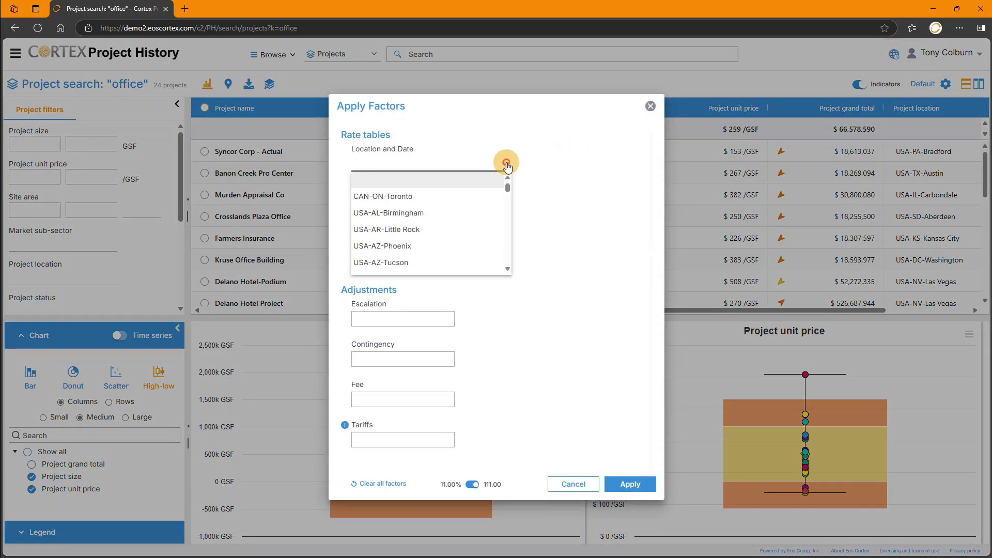
pyautogui.click(413, 244)
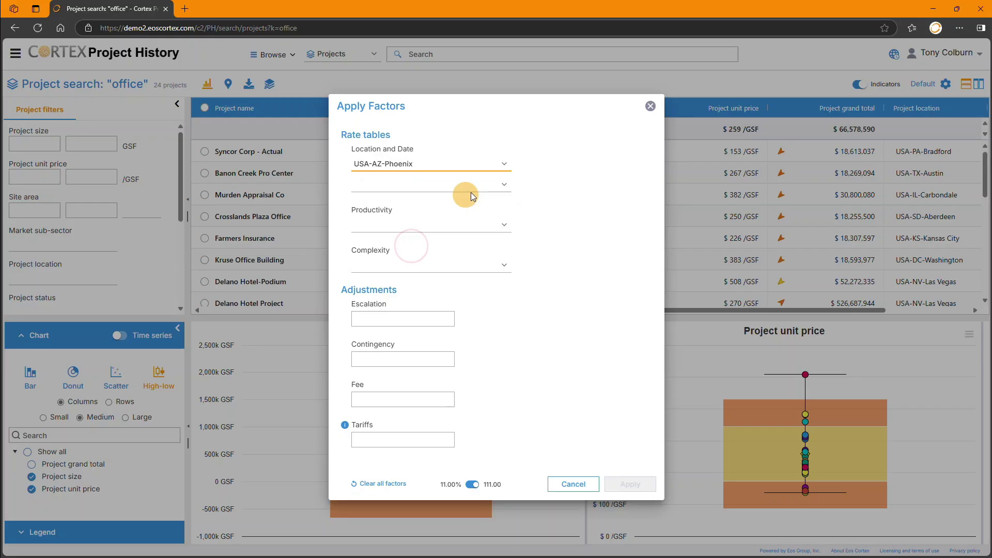
pyautogui.click(503, 186)
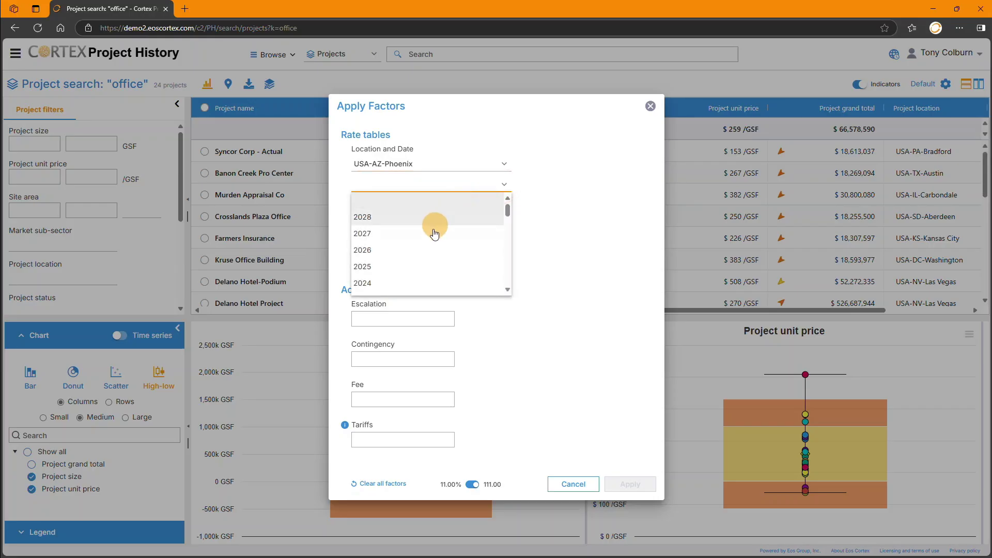
pyautogui.click(422, 249)
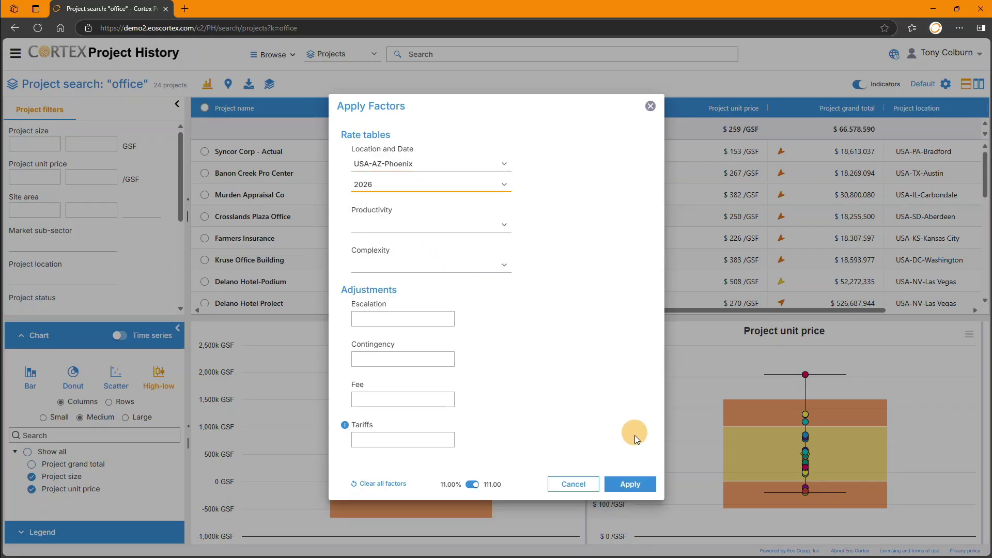
pyautogui.click(629, 484)
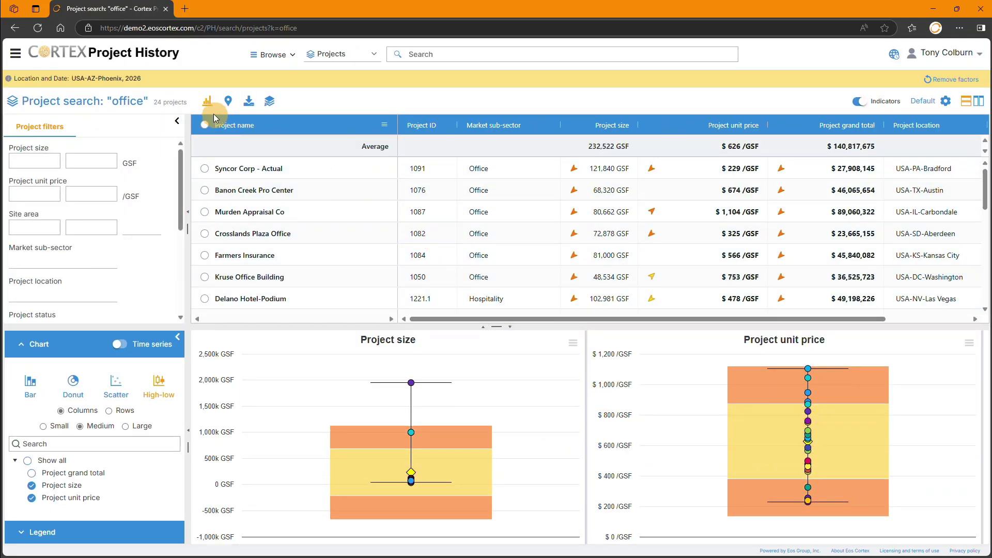
# Hide the charts and filter the office projects to a project size from 65,000 to 85,000 GSF.
pyautogui.click(207, 104)
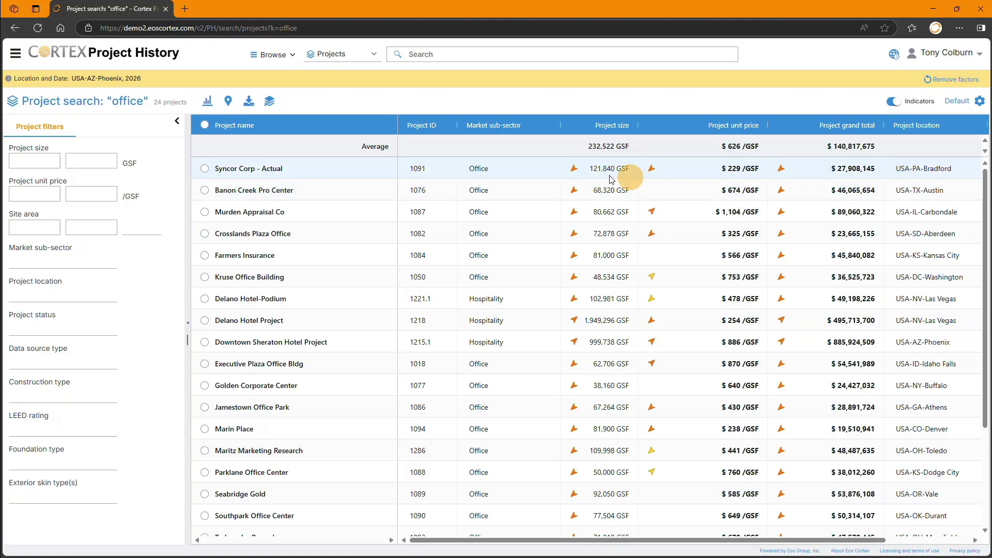
pyautogui.click(47, 162)
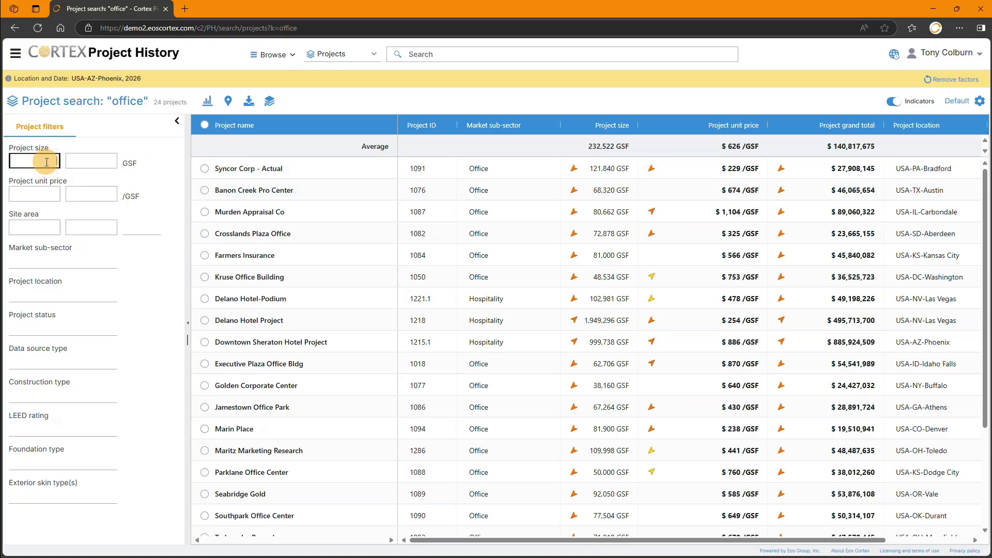
pyautogui.write('65000')
pyautogui.press('Tab')
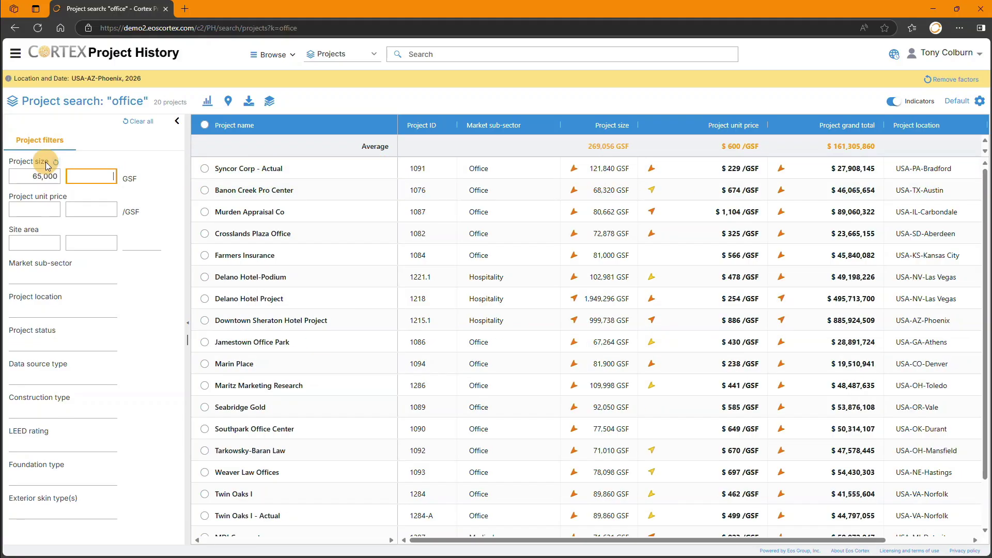
pyautogui.write('85,000')
pyautogui.press('Tab')
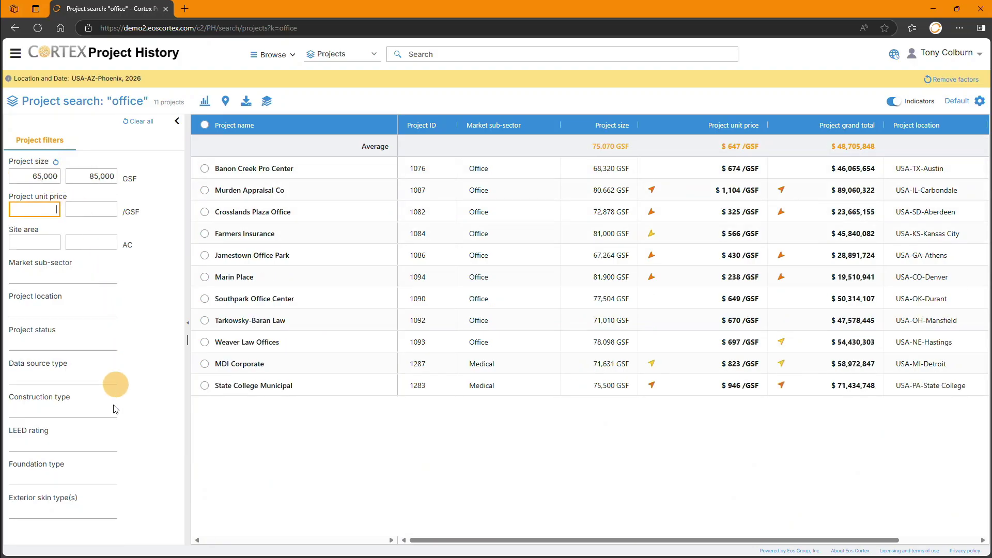
# Filter the projects by exterior skin type to Curtain Wall and Glass, leaving Composite unselected.
pyautogui.click(83, 510)
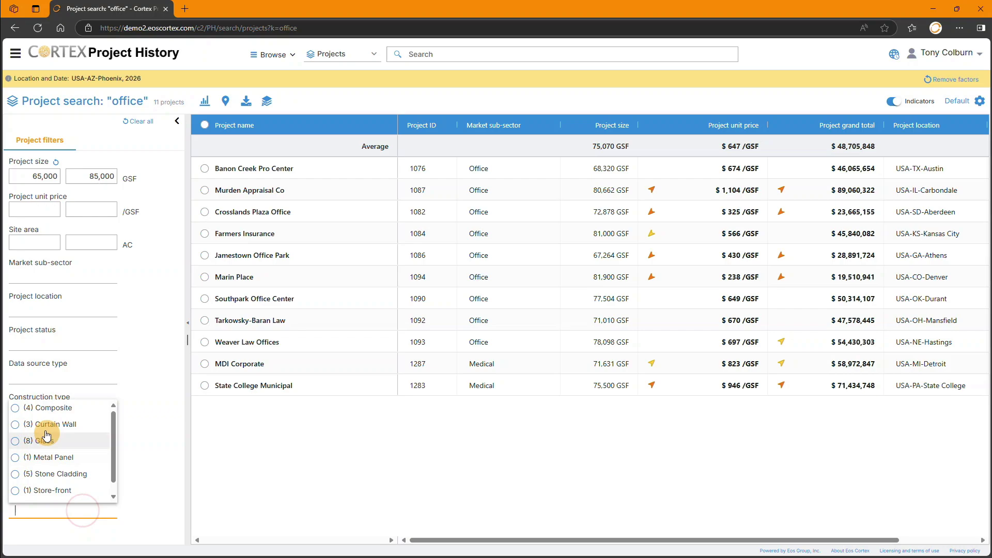
pyautogui.click(16, 408)
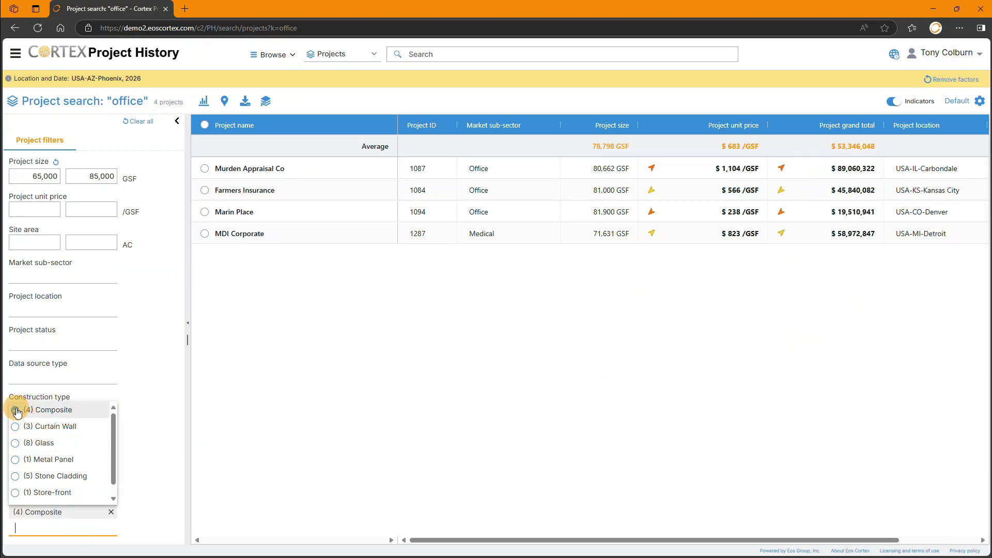
pyautogui.click(15, 410)
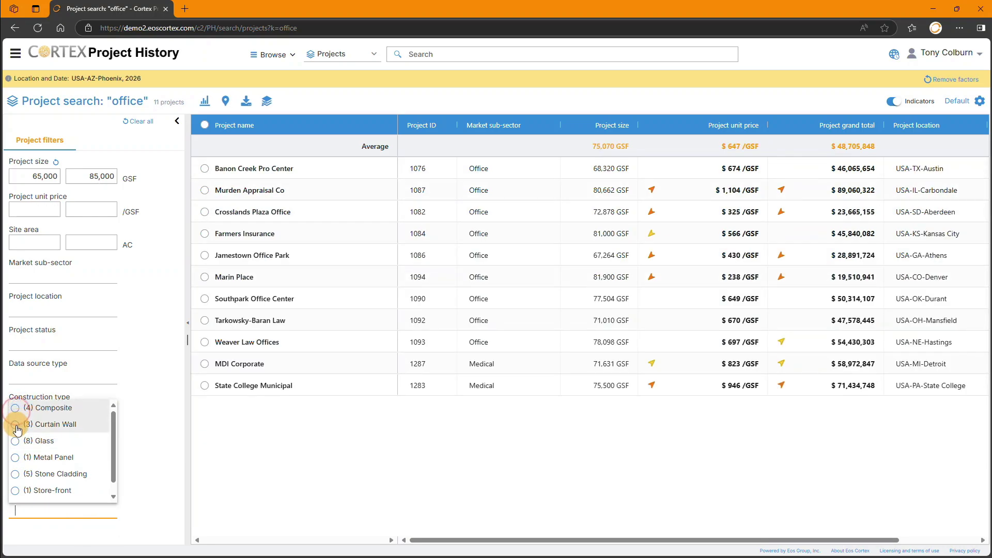
pyautogui.click(16, 427)
pyautogui.click(15, 409)
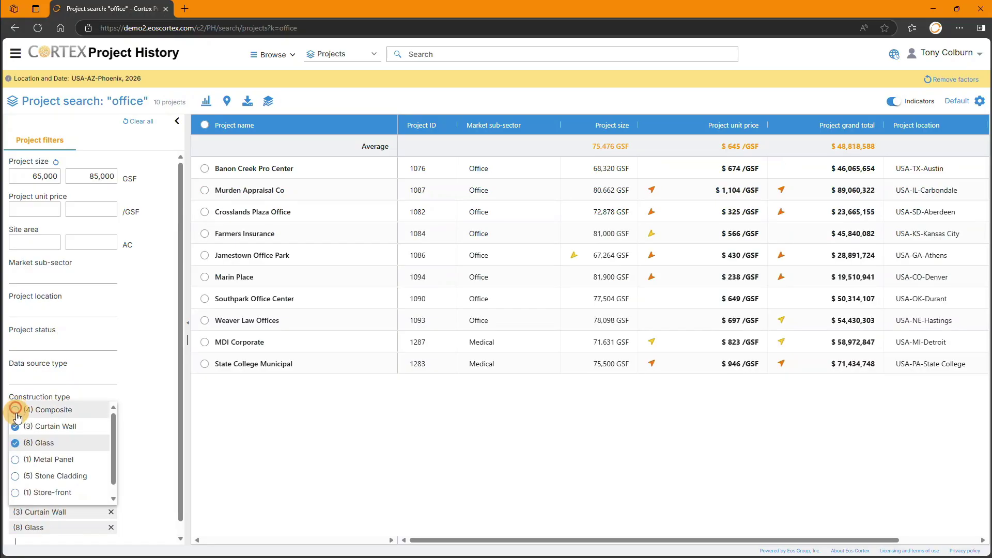
# Sort the filtered projects by ascending unit price and select the five consecutive projects from Farmers Insurance through MDI Corporate.
pyautogui.click(733, 131)
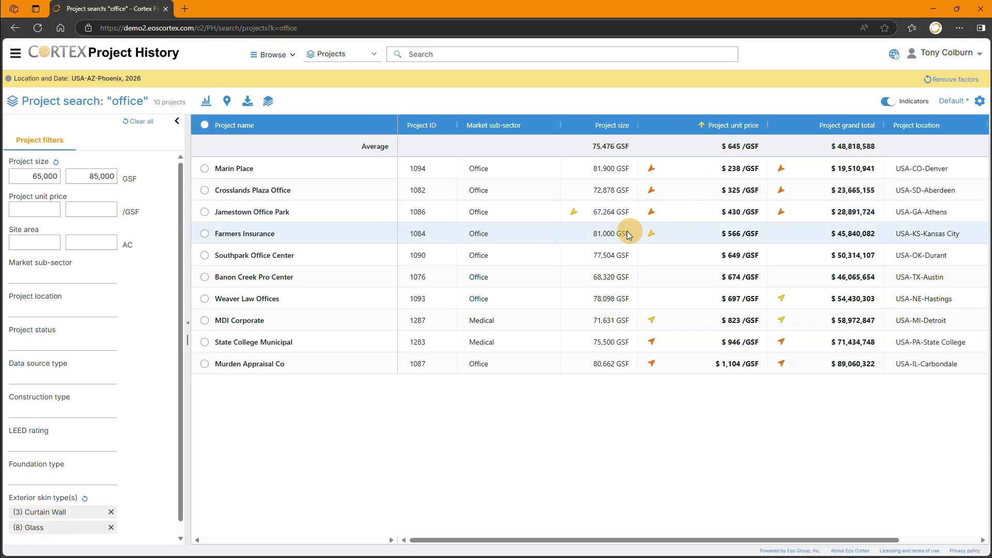
pyautogui.click(205, 234)
pyautogui.click(205, 255)
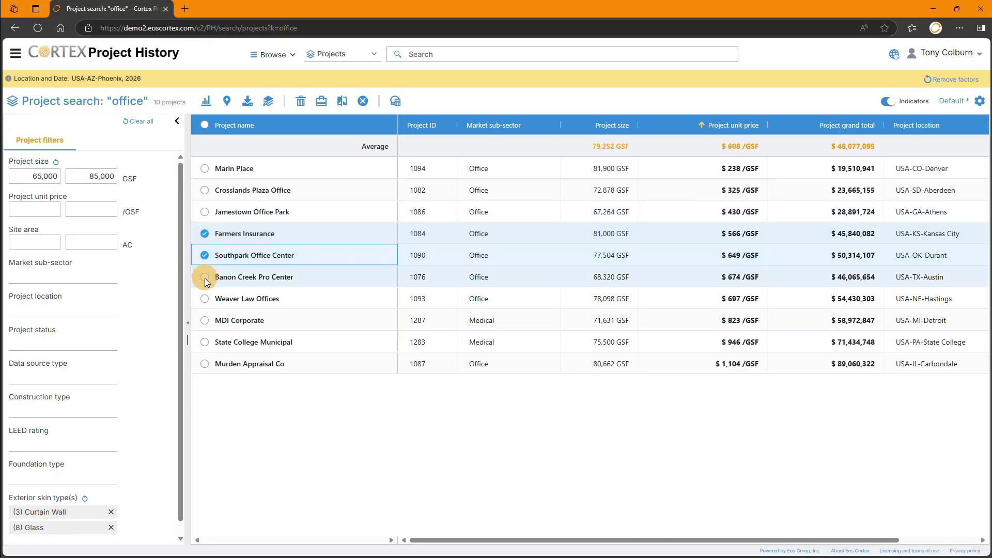
pyautogui.click(206, 277)
pyautogui.click(205, 299)
pyautogui.click(205, 321)
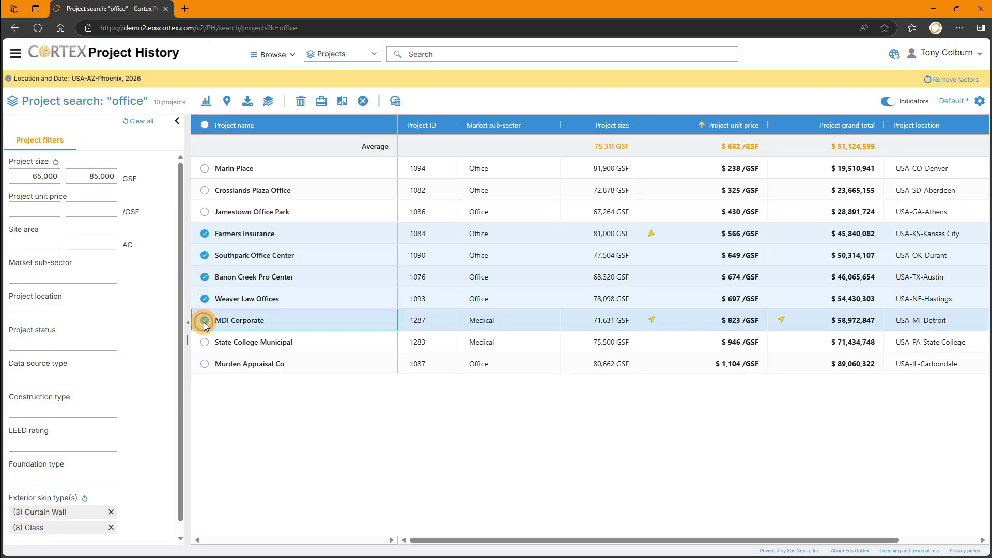
# Save the selected projects as a portfolio named "Offices 65K-85K GSF w/curtain wall or glass" in Portfolios/Shared/Office studies and open it.
pyautogui.click(321, 103)
pyautogui.write('Offices')
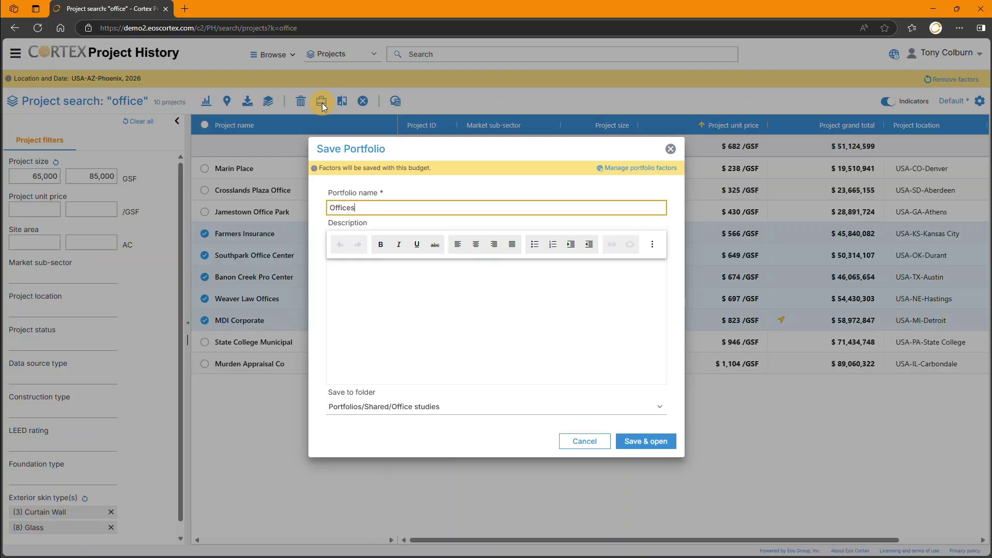
pyautogui.write(' 65K-85K GSF w/curtain wall or gl')
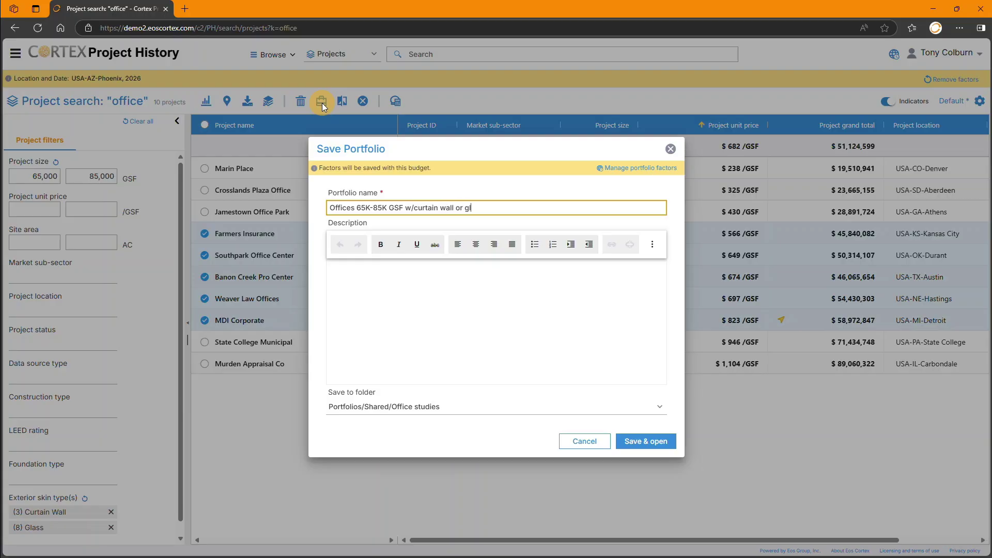
pyautogui.write('ass')
pyautogui.click(636, 442)
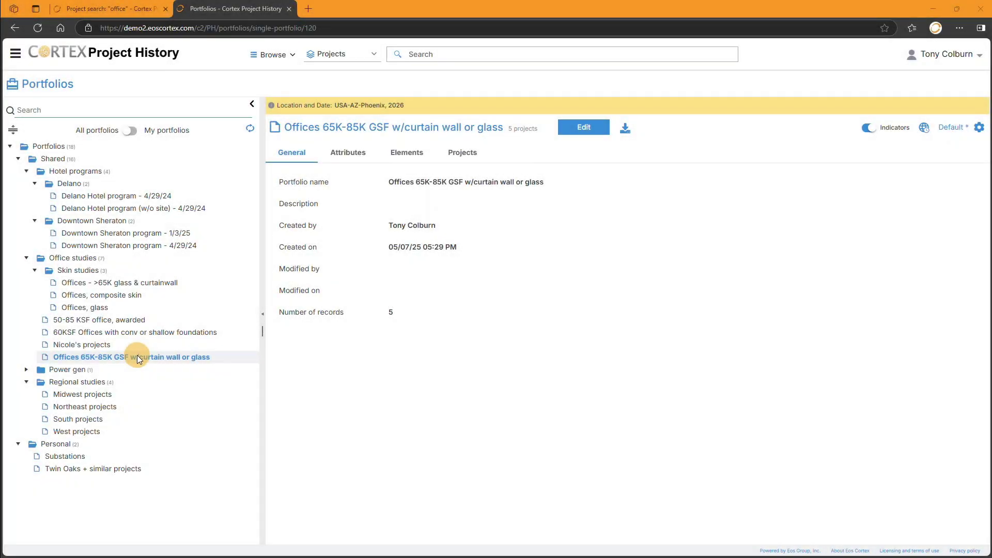
# Locate the new portfolio under Office studies, collapse the folder tree and view the portfolio's projects.
pyautogui.click(25, 258)
pyautogui.click(27, 260)
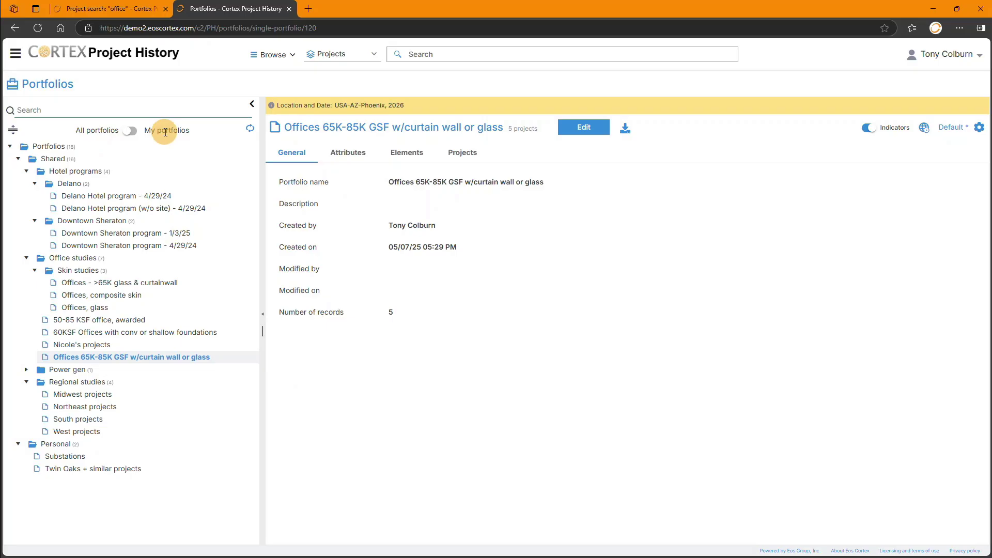
pyautogui.click(253, 105)
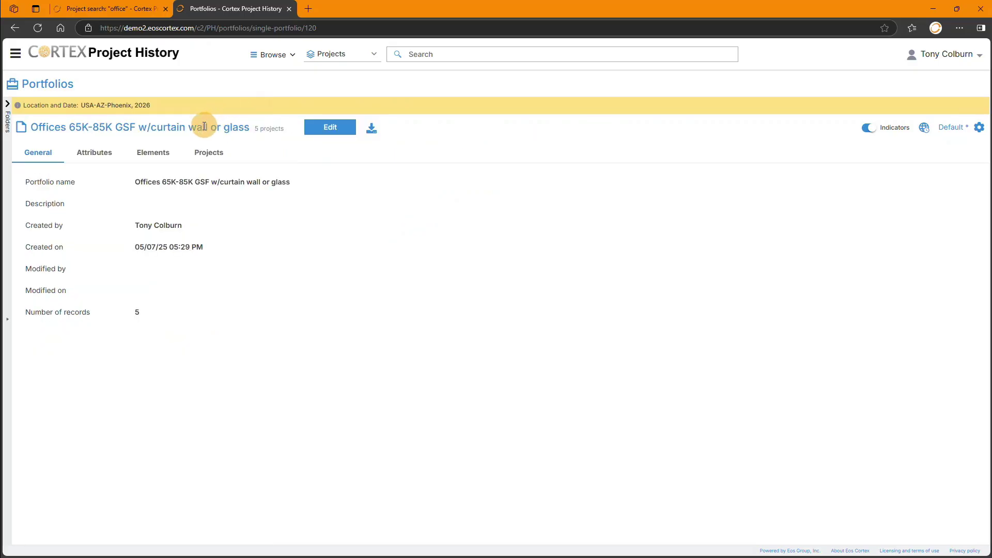
pyautogui.click(208, 153)
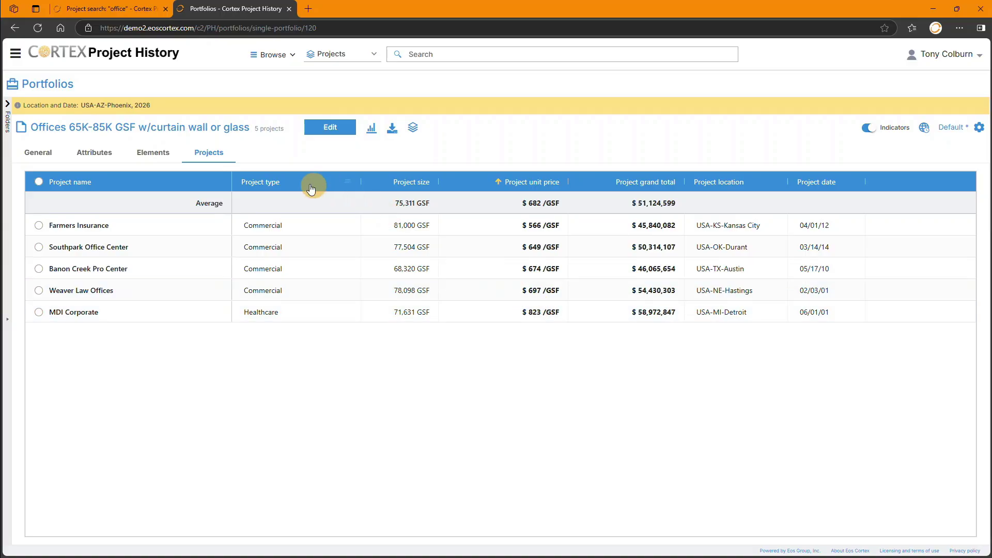
# Display the portfolio's elements with a bar chart and examine the average unit prices under A Substructure.
pyautogui.click(158, 154)
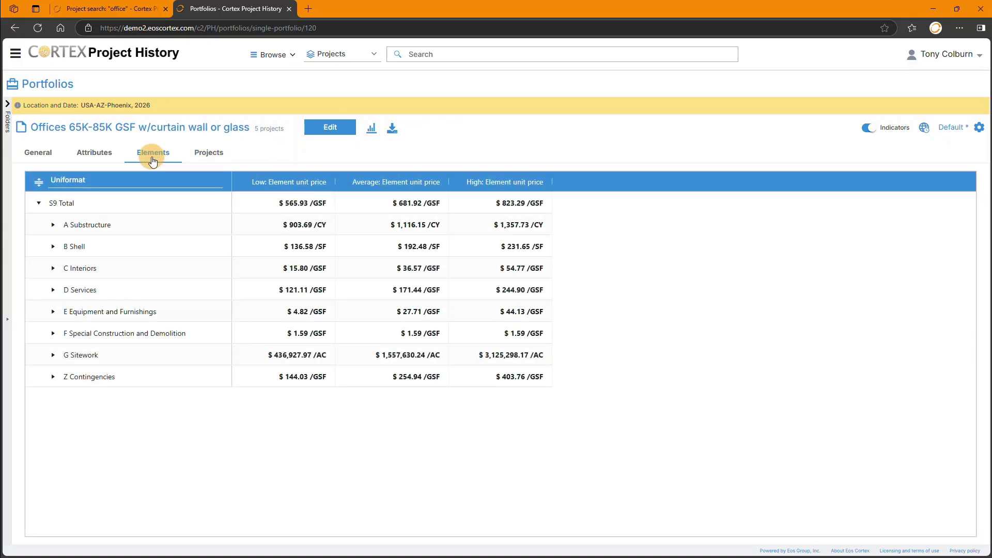
pyautogui.click(372, 133)
pyautogui.moveTo(366, 447)
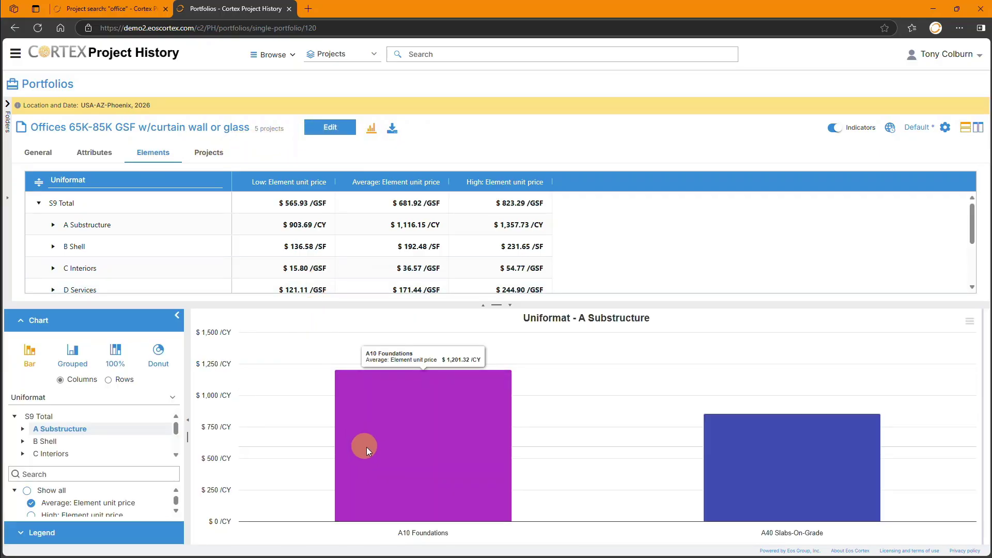
pyautogui.moveTo(870, 445)
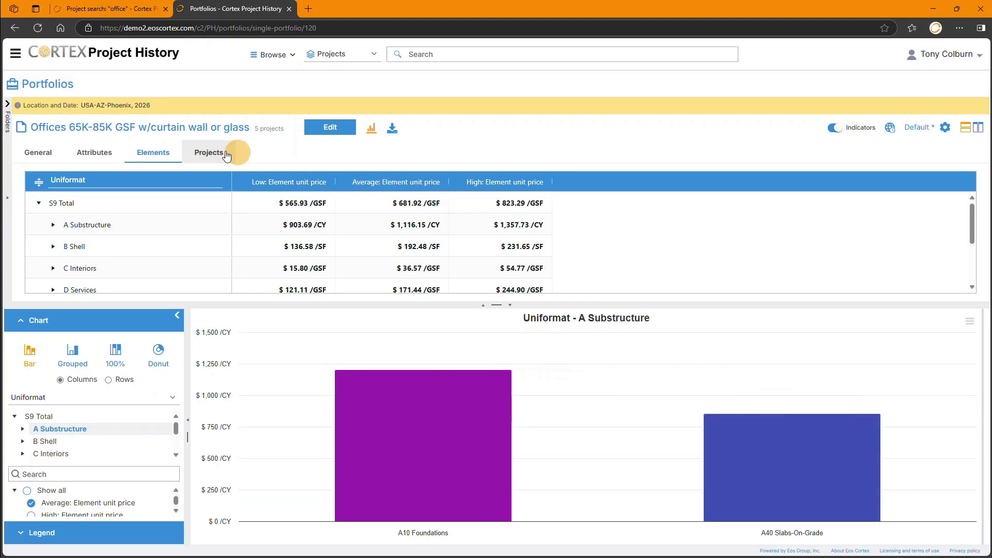
# Review the low, average and high values of the portfolio's attributes down to the building parameters.
pyautogui.click(103, 160)
pyautogui.scroll(-3, 269, 459)
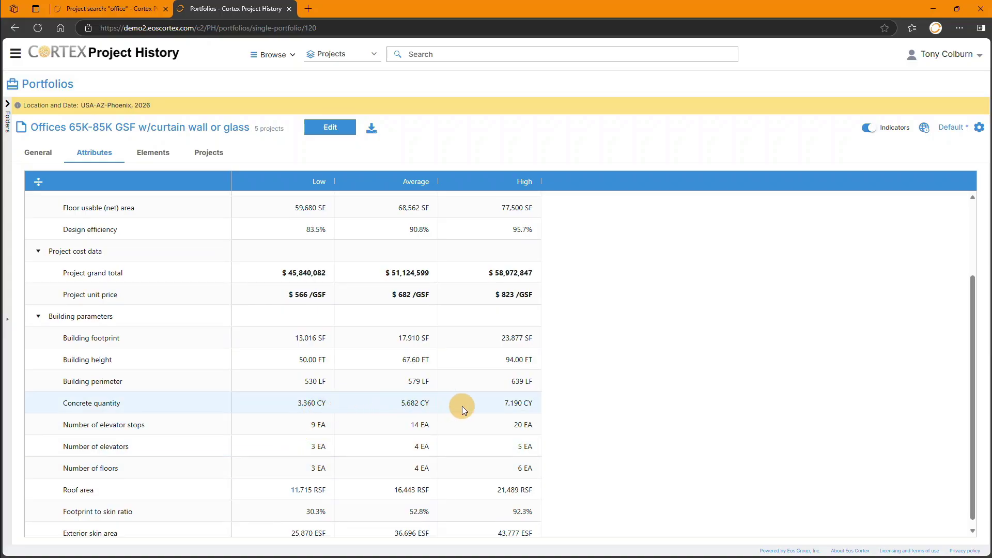
pyautogui.moveTo(463, 406)
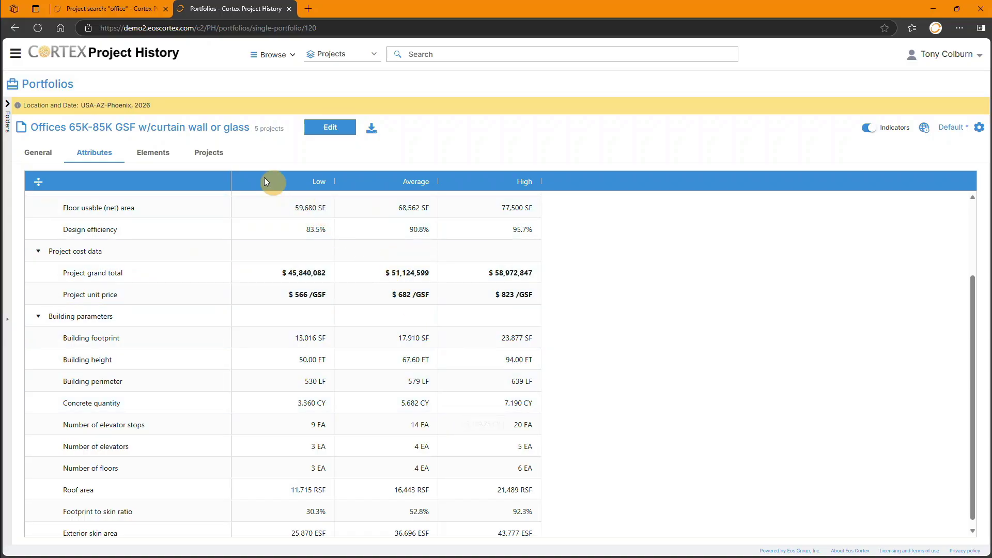
# Compare the unit price indicators of the portfolios in the Regional studies folder and view the projects of the South projects portfolio.
pyautogui.click(8, 109)
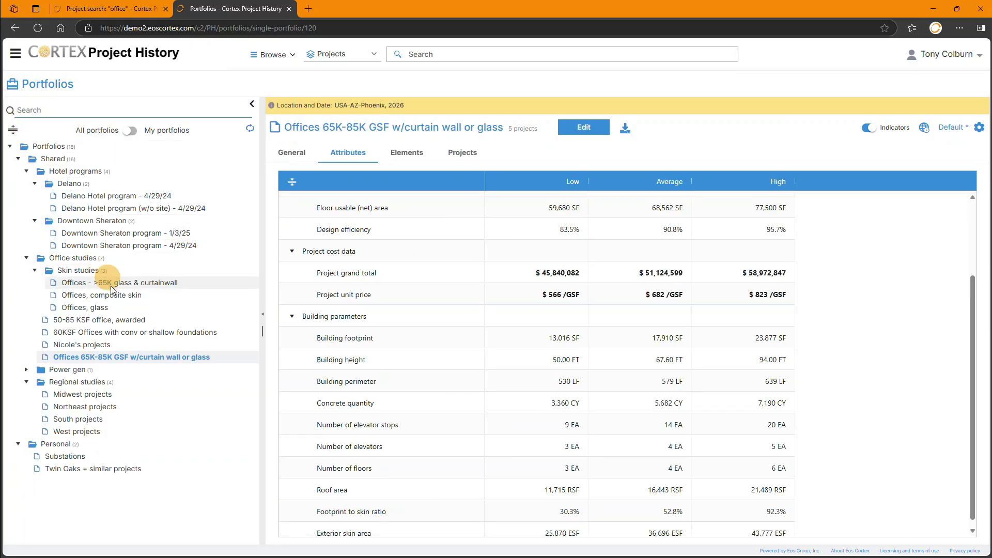
pyautogui.click(118, 381)
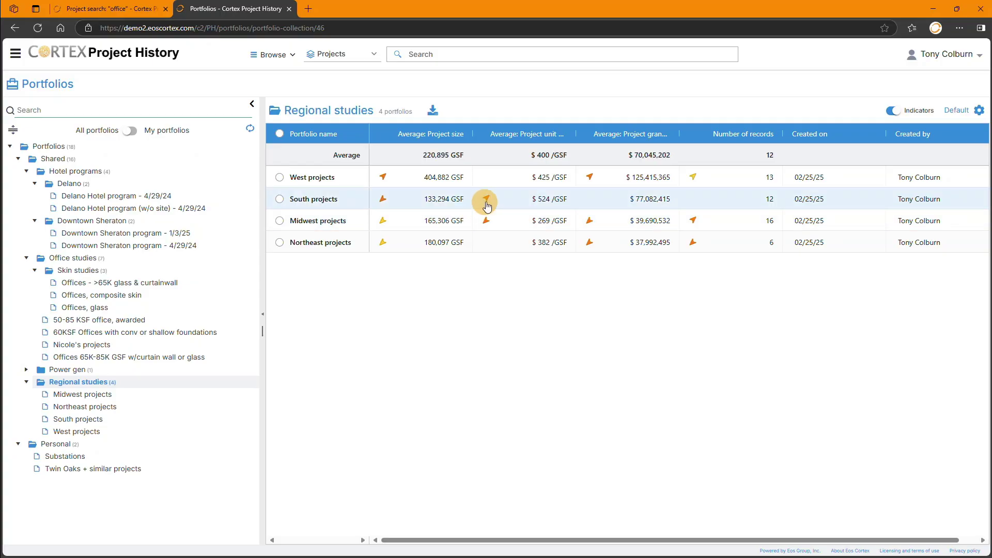
pyautogui.moveTo(488, 205)
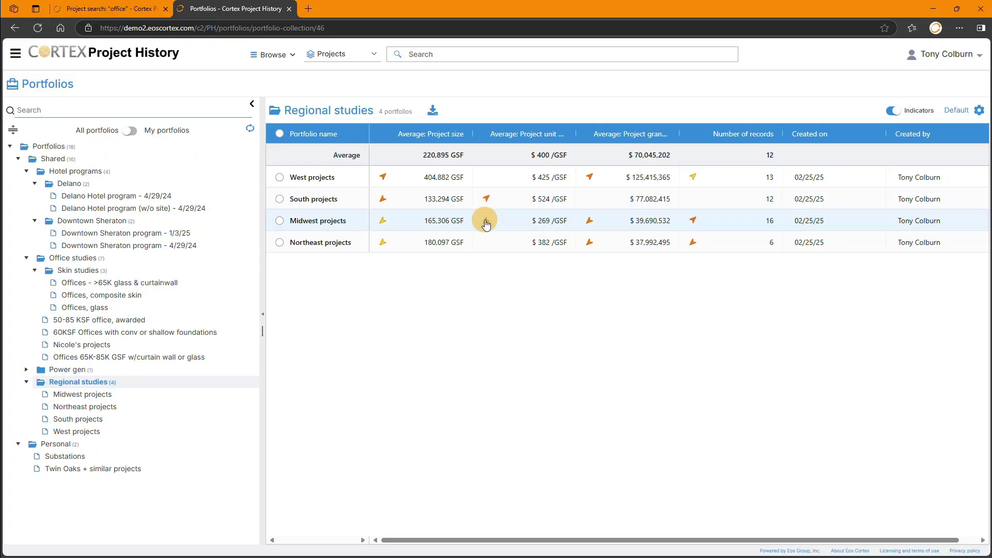
pyautogui.click(314, 199)
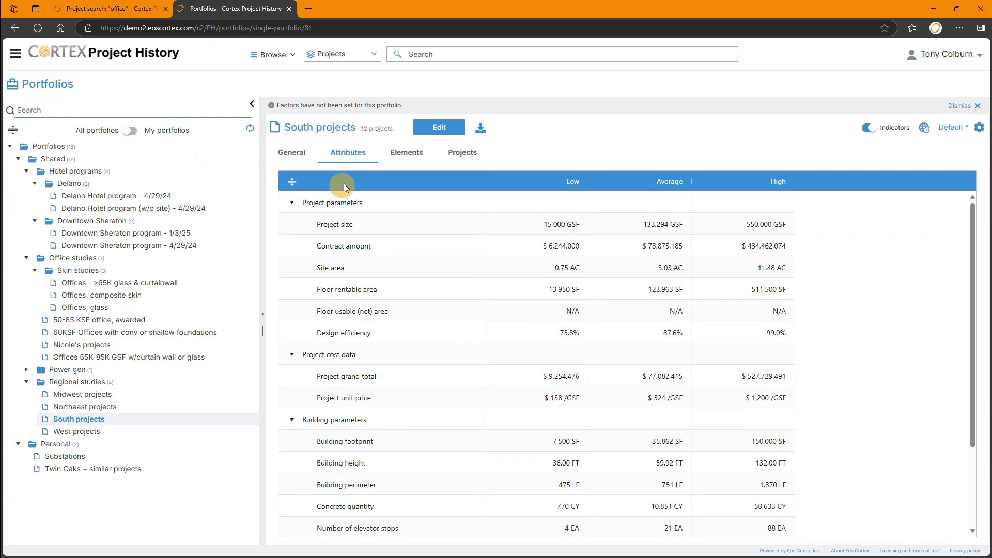
pyautogui.click(464, 157)
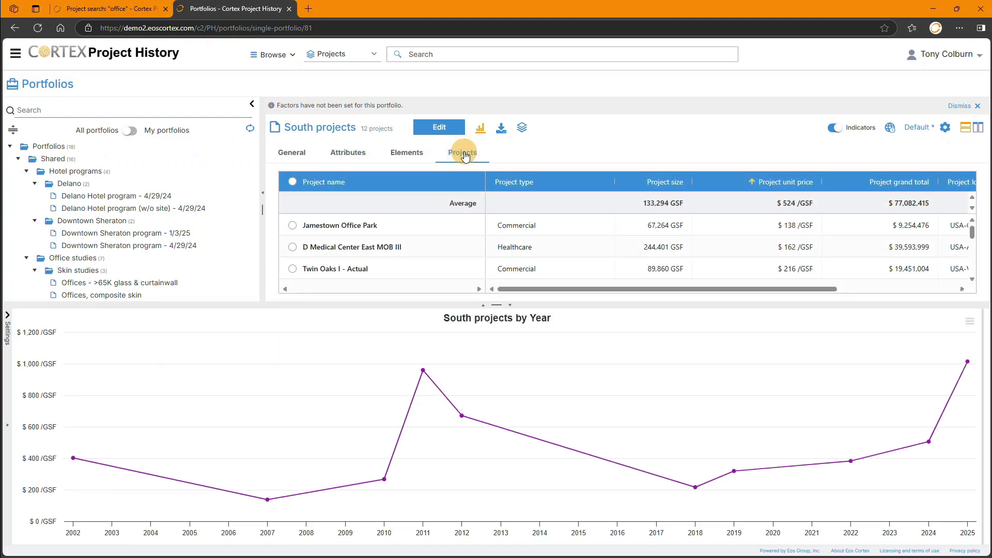
# Compare all projects of the Offices 65K-85K GSF w/curtain wall or glass portfolio, with the folder tree collapsed.
pyautogui.moveTo(423, 372)
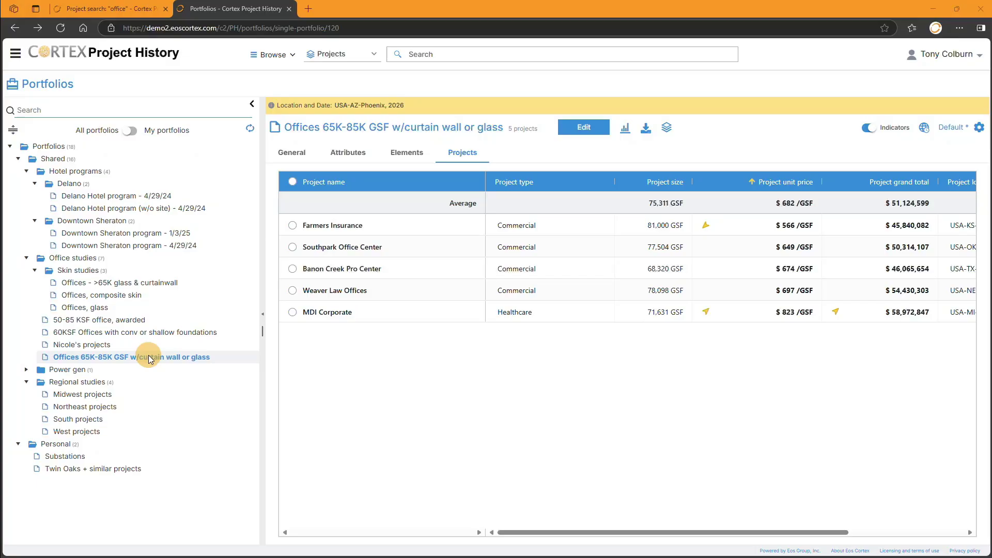
pyautogui.click(252, 109)
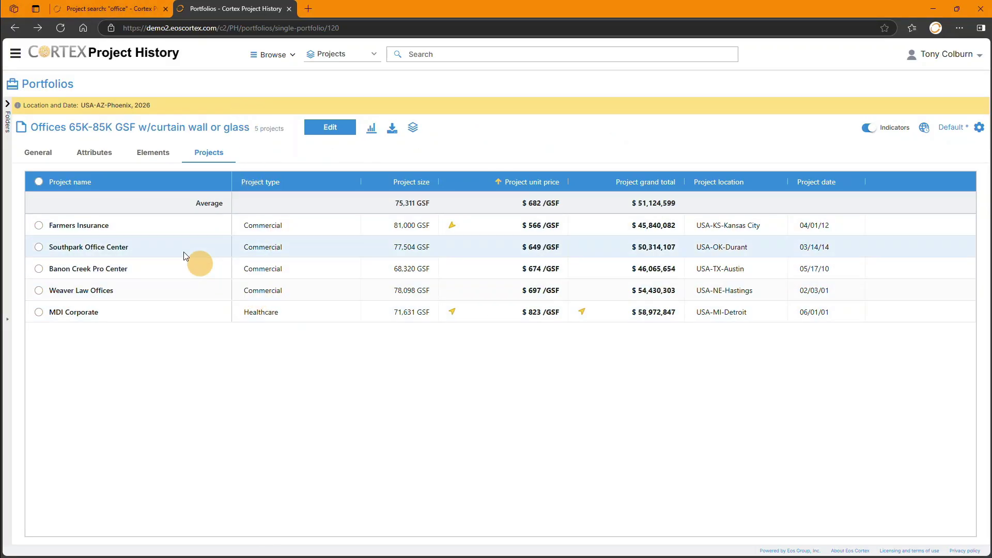
pyautogui.click(39, 182)
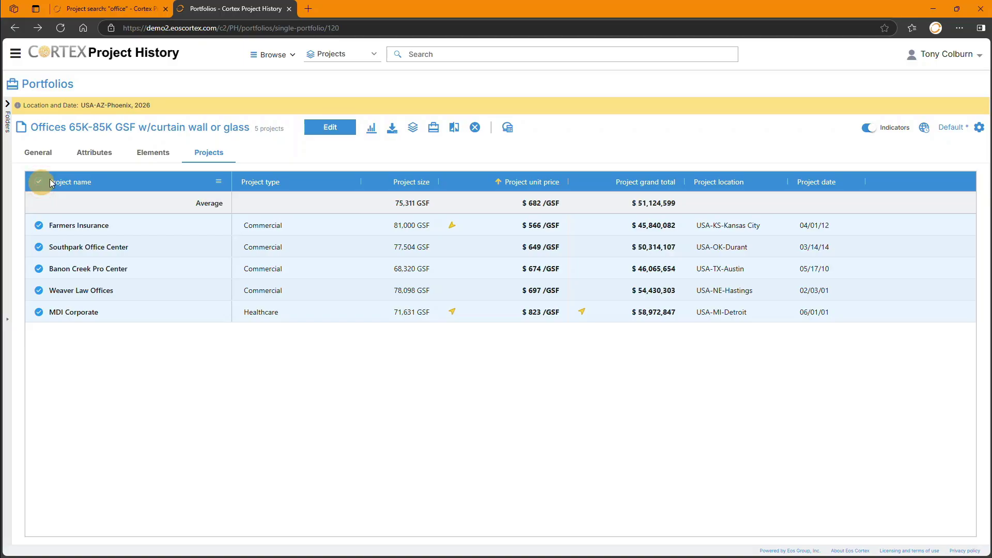
pyautogui.click(454, 129)
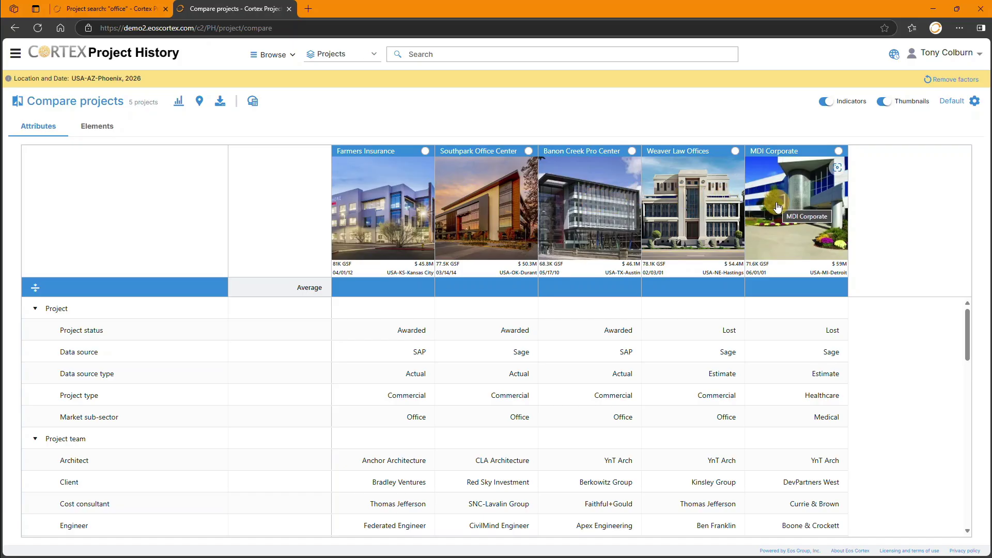
# Examine the locations of the compared projects on the map and hide the map again.
pyautogui.click(201, 103)
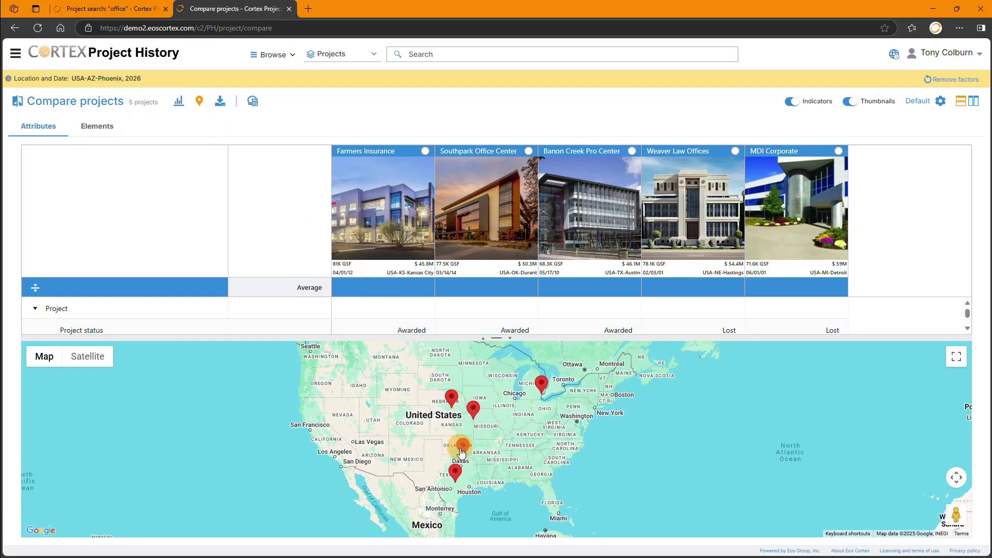
pyautogui.scroll(1, 463, 447)
pyautogui.scroll(-1, 463, 454)
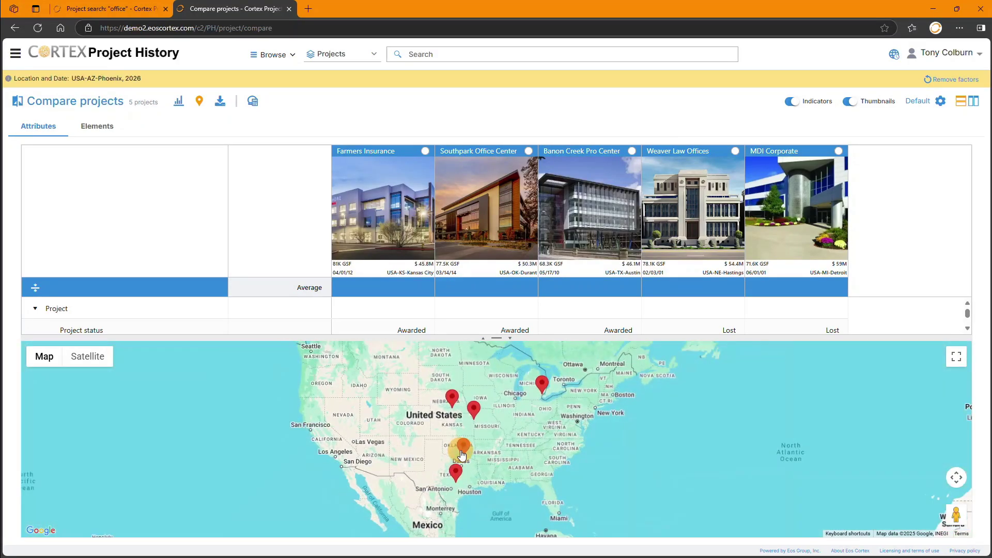
pyautogui.click(202, 106)
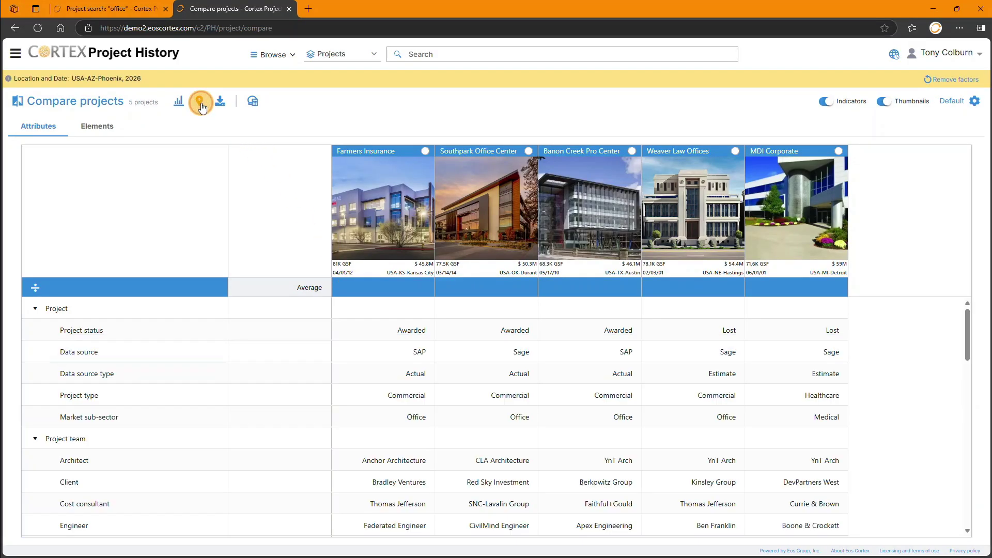
# Collapse all attribute groups except Building parameters and review those parameters across the compared projects.
pyautogui.click(35, 287)
pyautogui.click(35, 416)
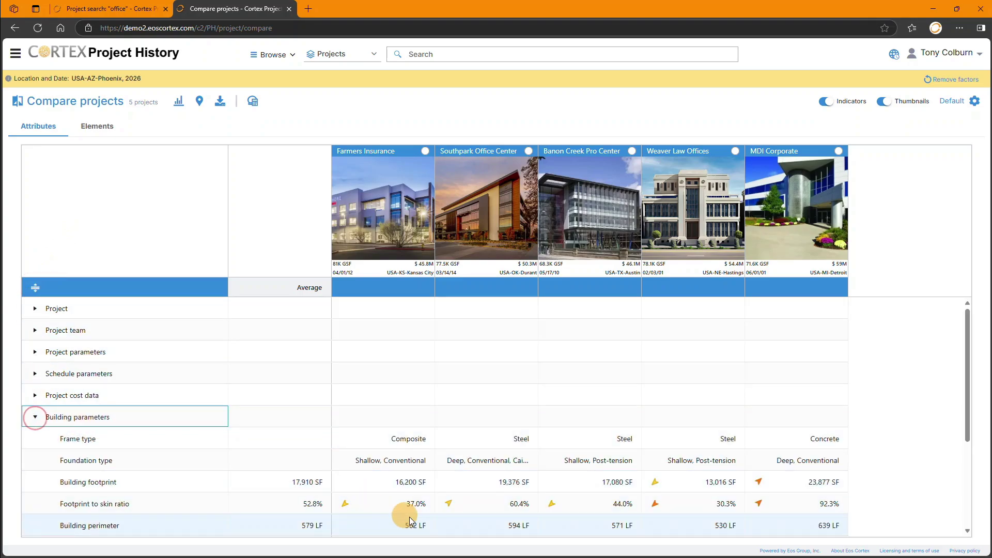
pyautogui.scroll(-2, 409, 517)
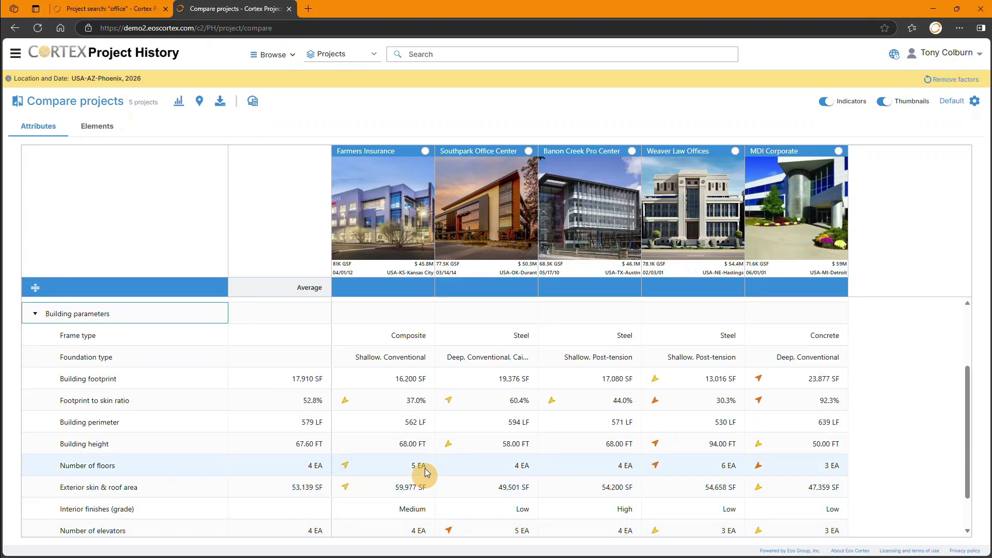
# Compare the element unit prices at the top Uniformat level and expand F Special Construction and Demolition.
pyautogui.click(96, 134)
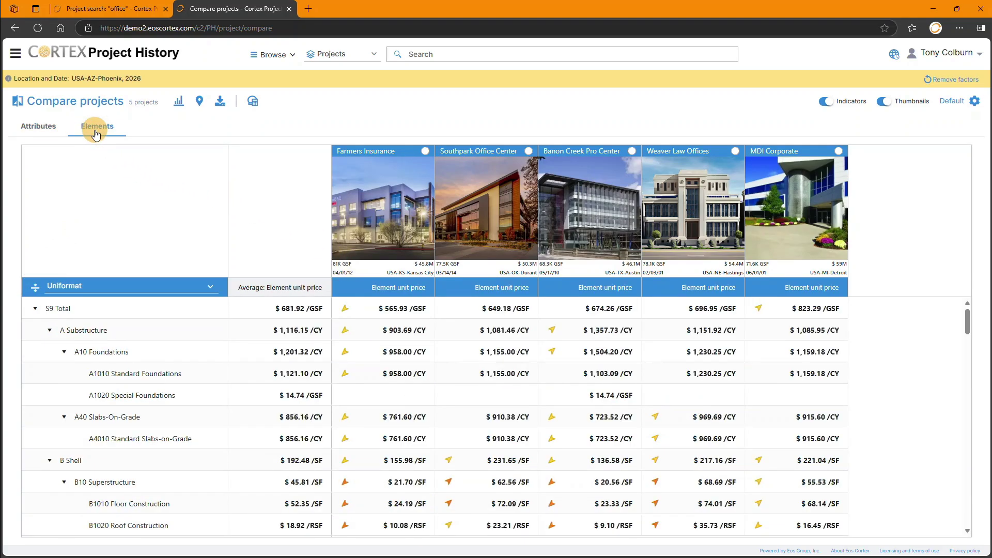
pyautogui.click(35, 288)
pyautogui.click(35, 288)
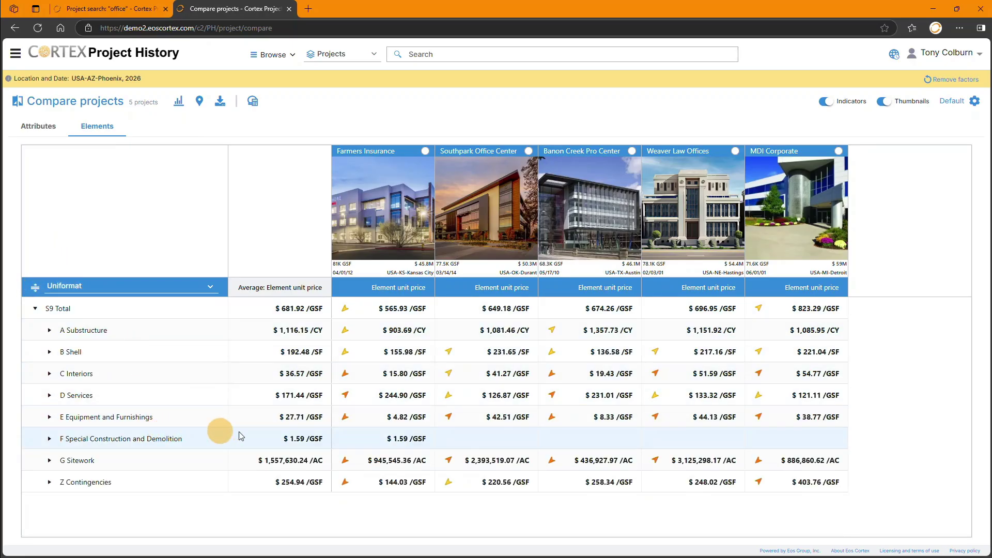
pyautogui.click(50, 439)
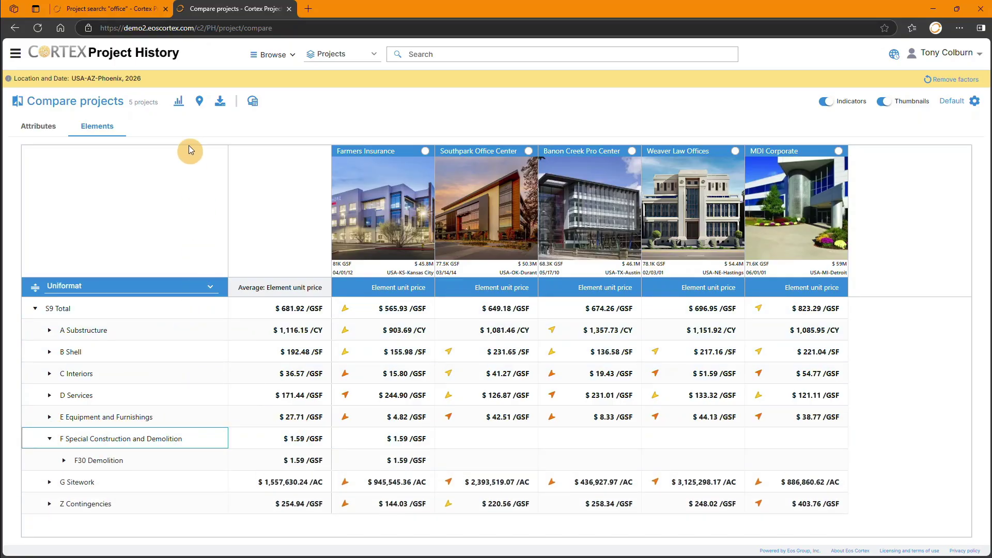
# Chart the G Sitework element unit prices as a High-low chart and examine the project values under G20 Site Improvements.
pyautogui.click(183, 106)
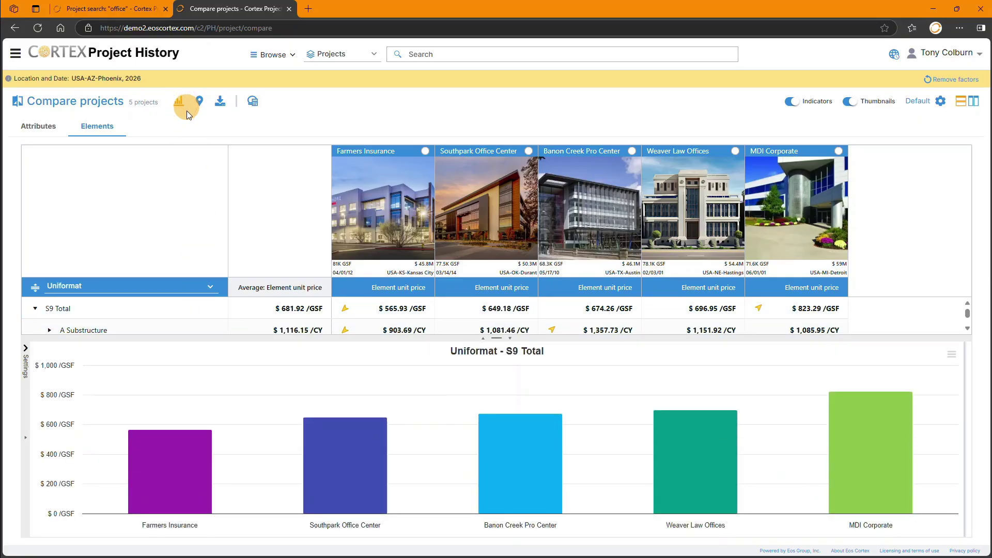
pyautogui.click(24, 352)
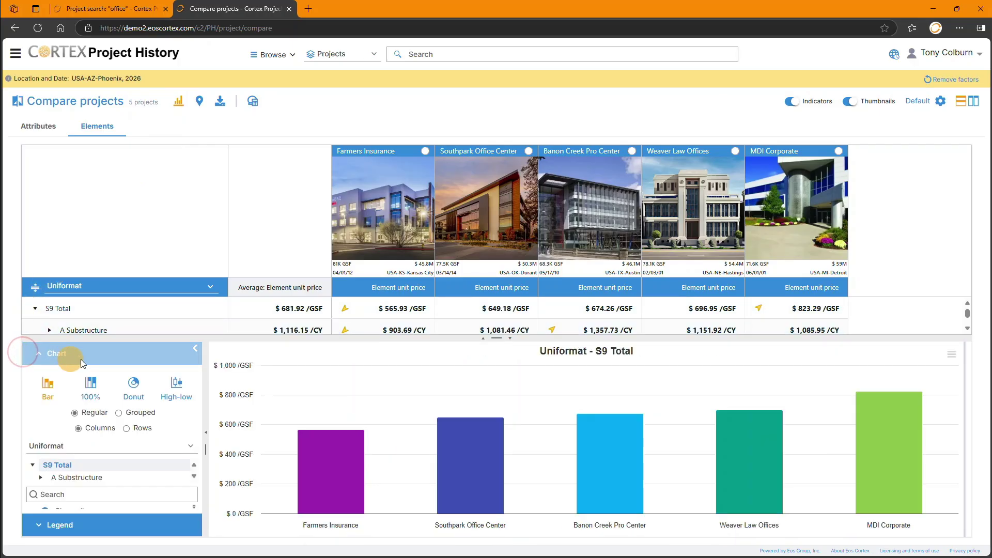
pyautogui.click(175, 386)
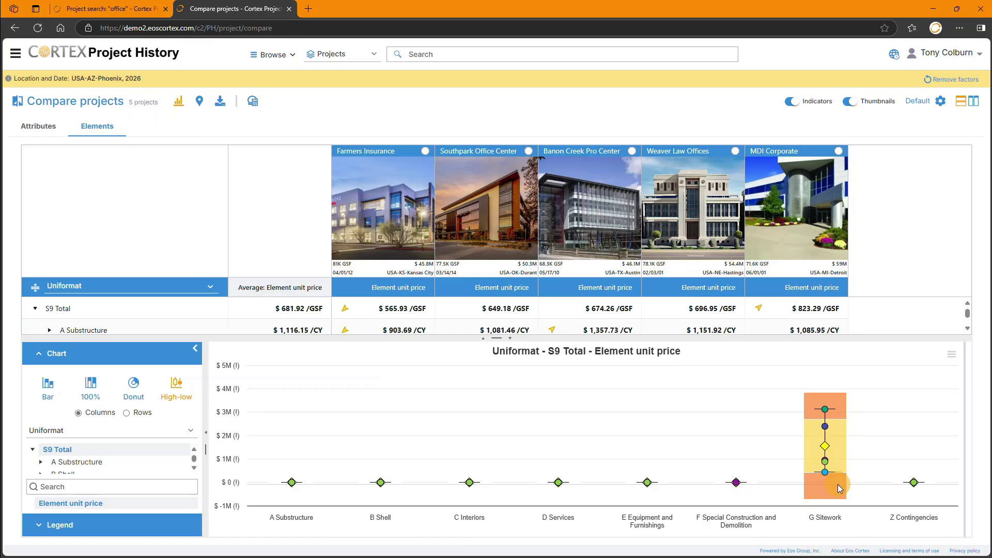
pyautogui.scroll(-3, 111, 468)
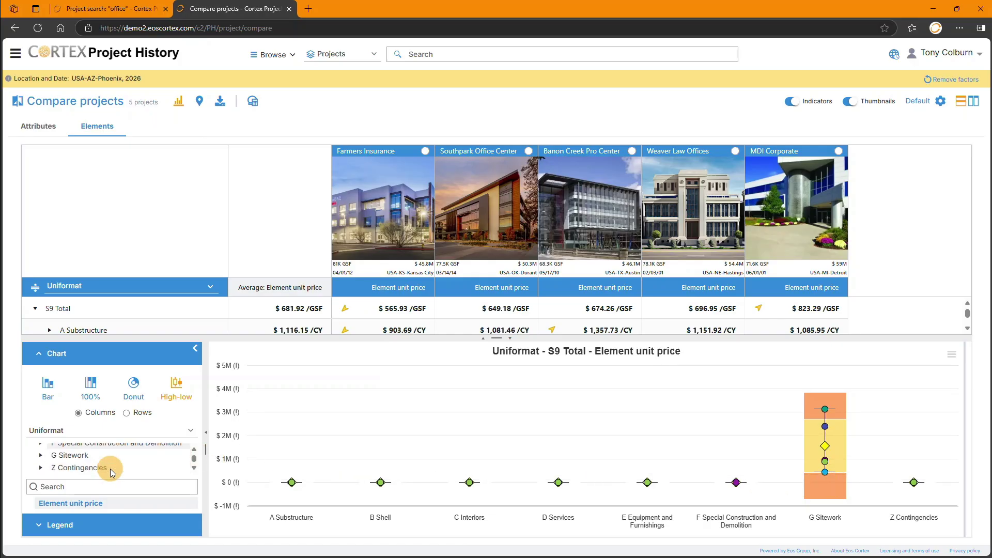
pyautogui.click(85, 457)
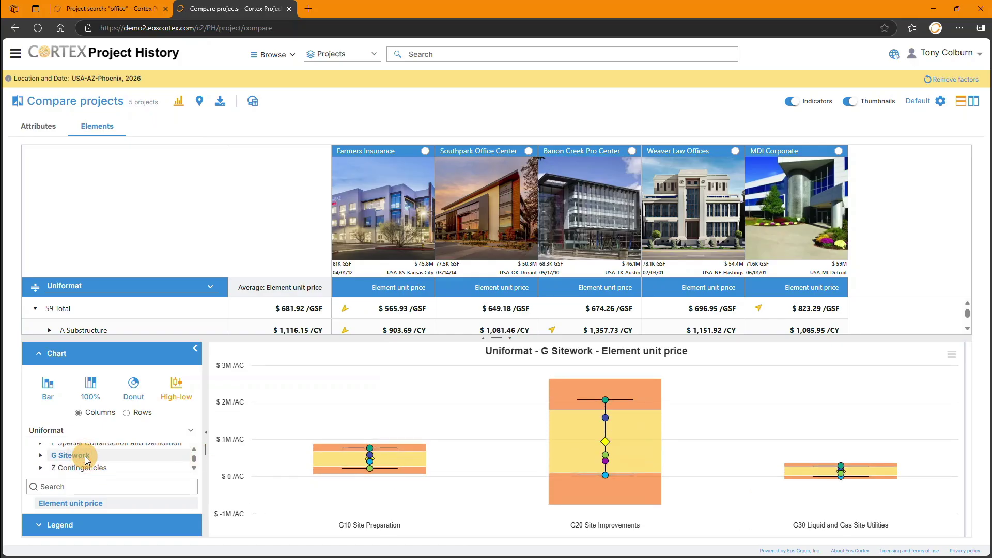
pyautogui.moveTo(605, 401)
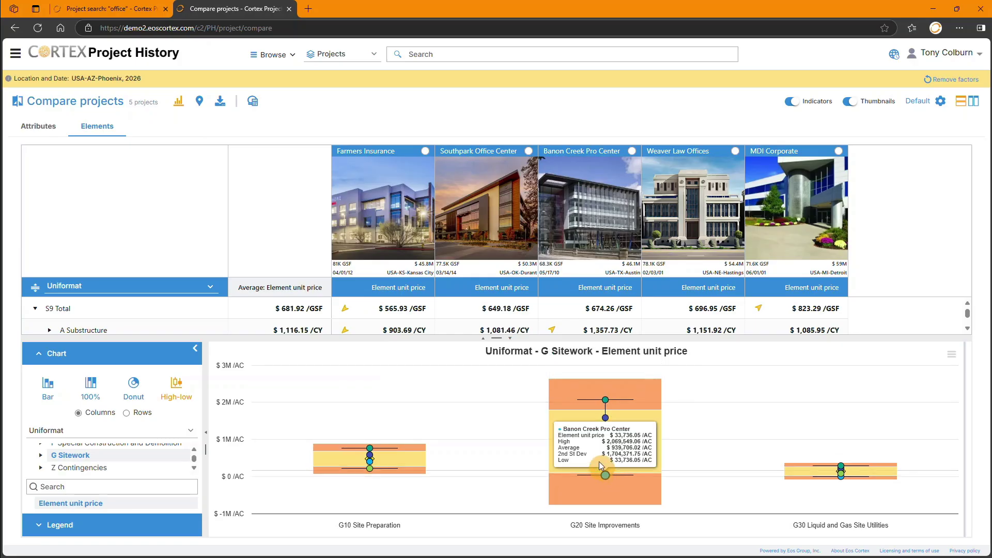
# Export the project comparison to Excel, open the exported workbook and zoom it to 90%.
pyautogui.click(217, 110)
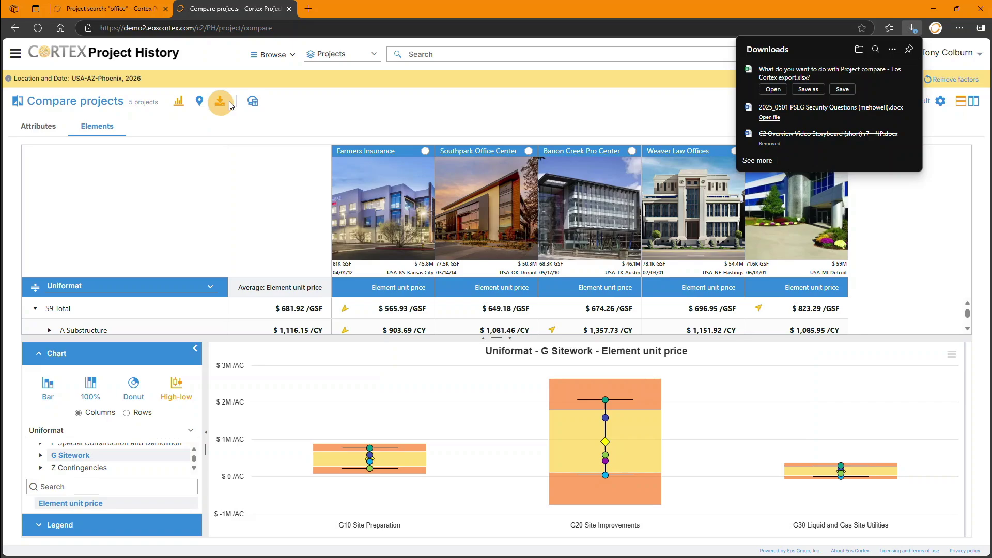
pyautogui.click(772, 91)
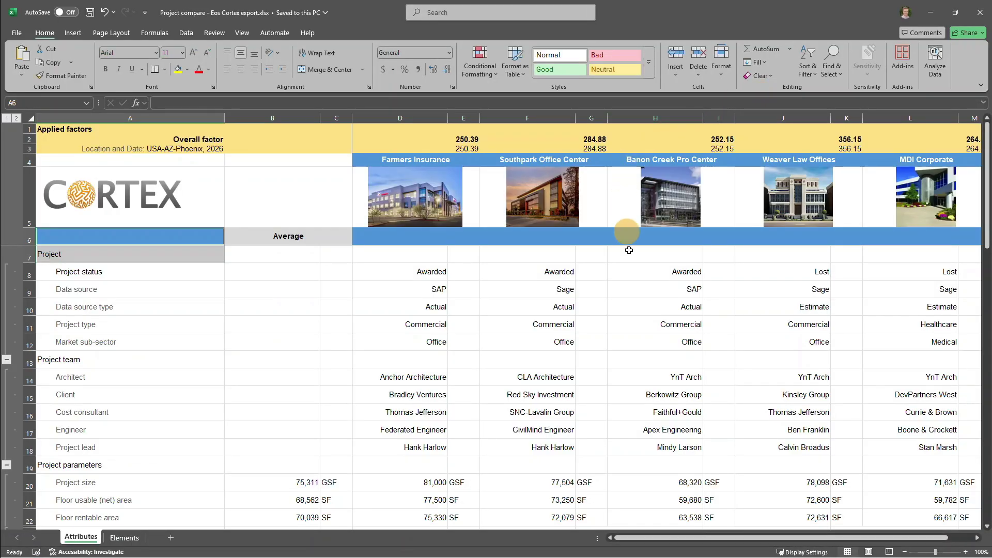
pyautogui.click(905, 552)
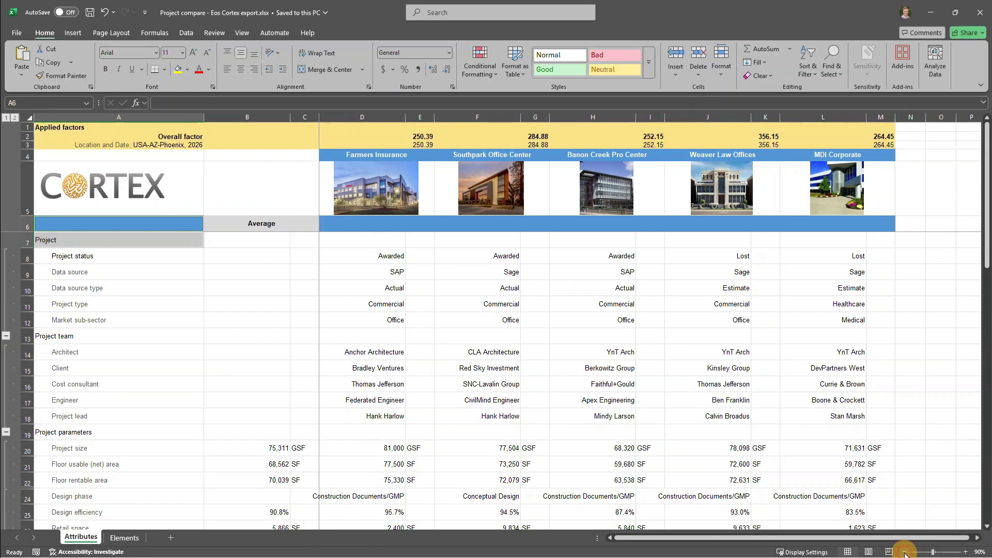
# Review the exported attributes, collapse their groups, and reduce the Elements sheet's outline to level 2.
pyautogui.scroll(-1, 156, 393)
pyautogui.scroll(-3, 156, 393)
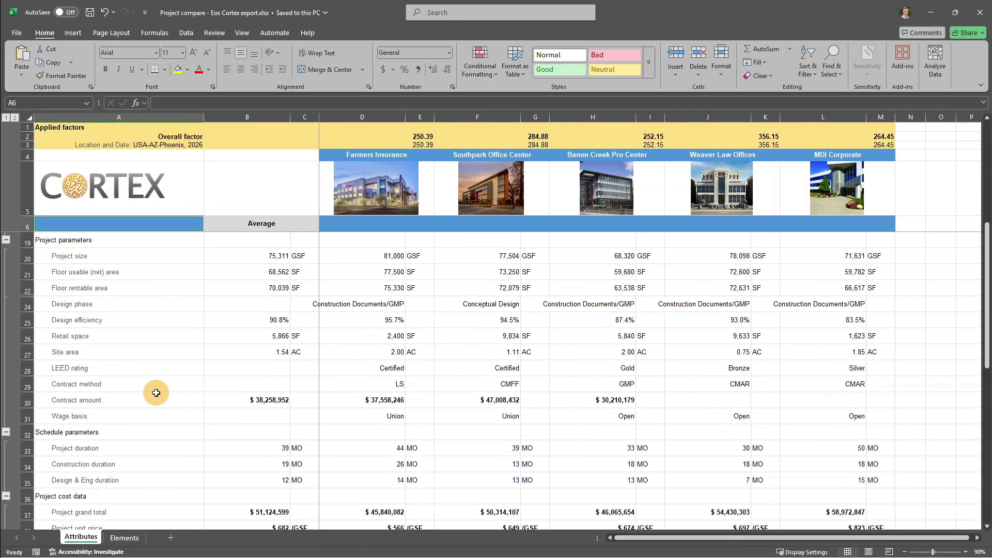
pyautogui.scroll(-5, 156, 392)
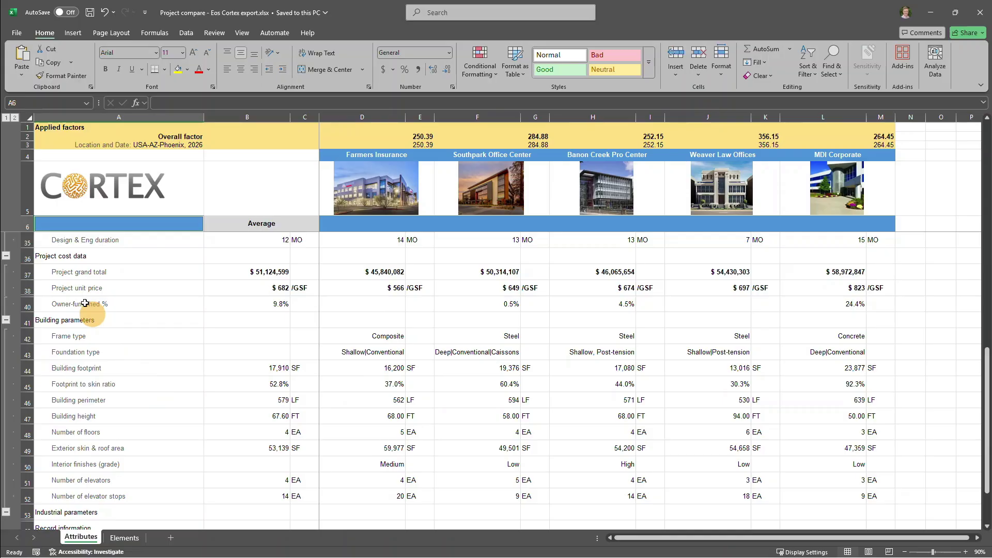
pyautogui.click(4, 117)
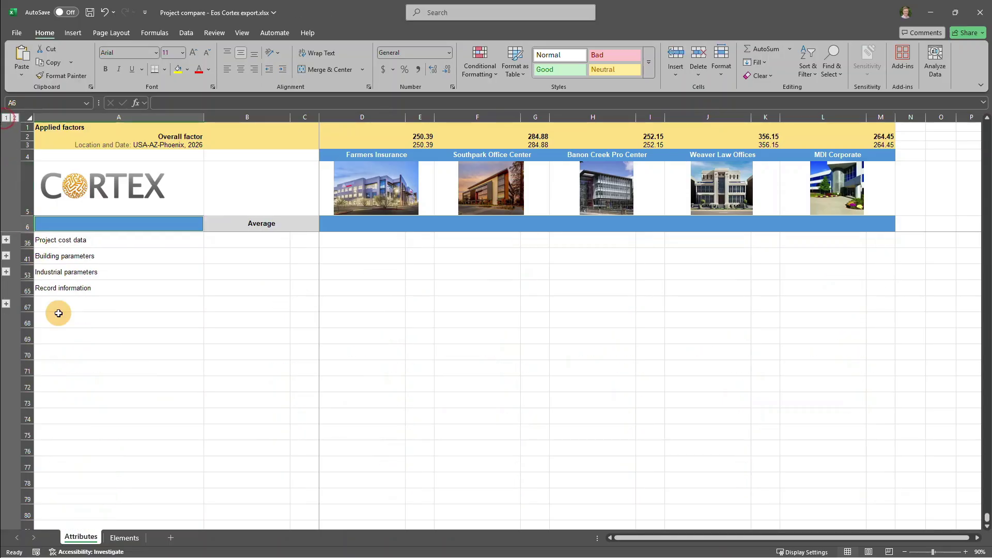
pyautogui.click(124, 538)
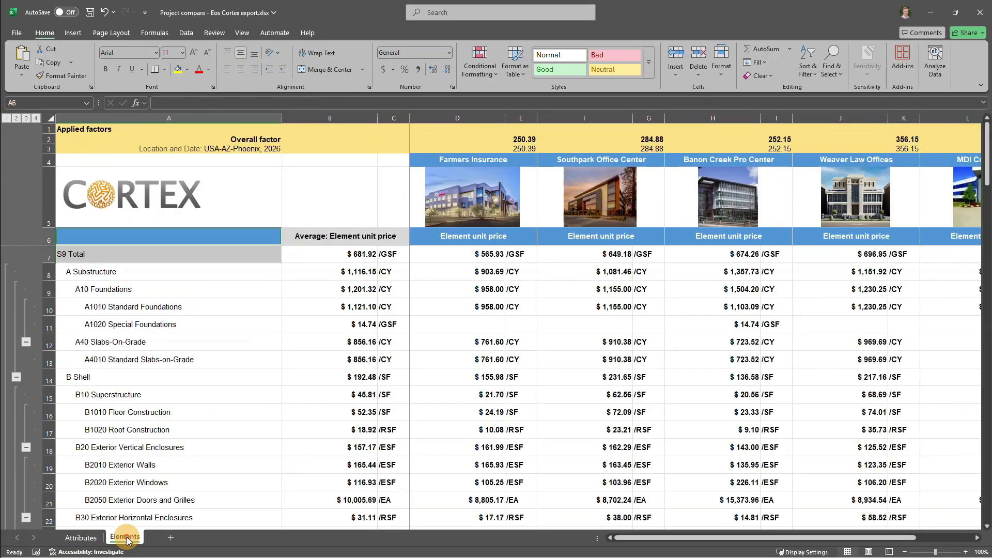
pyautogui.click(16, 118)
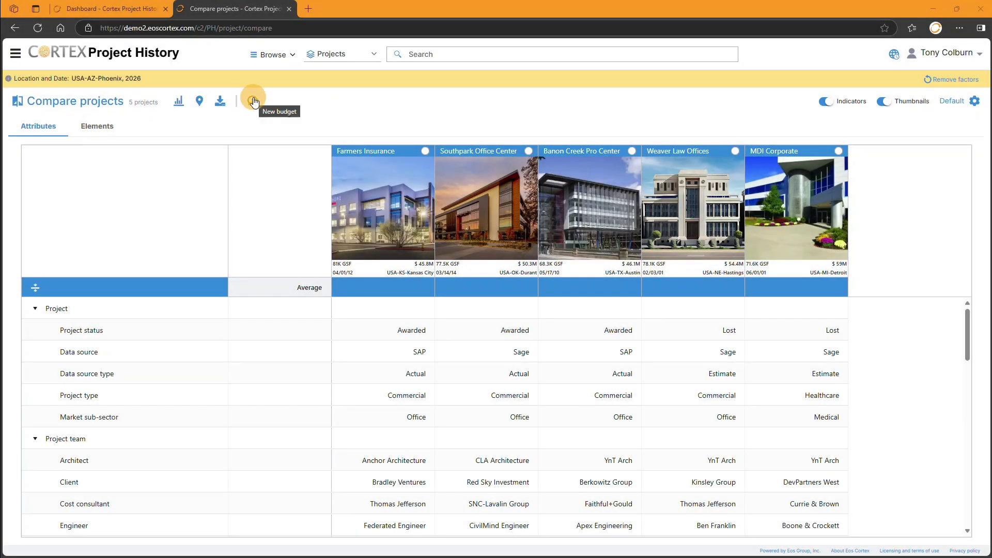
# Start a new budget named Office Park II with a project size of 80,000 GSF and project date 08/15/26.
pyautogui.click(254, 100)
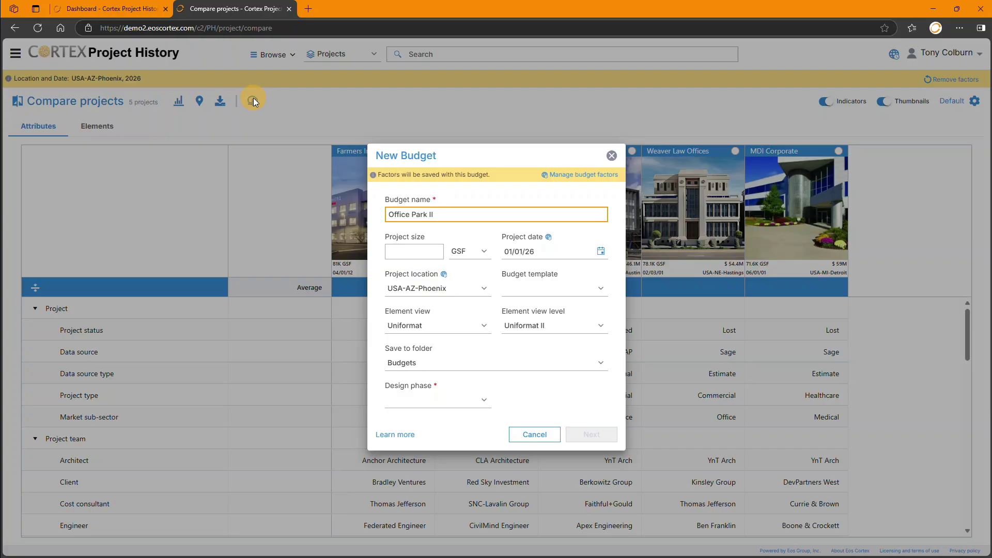
pyautogui.press('Tab')
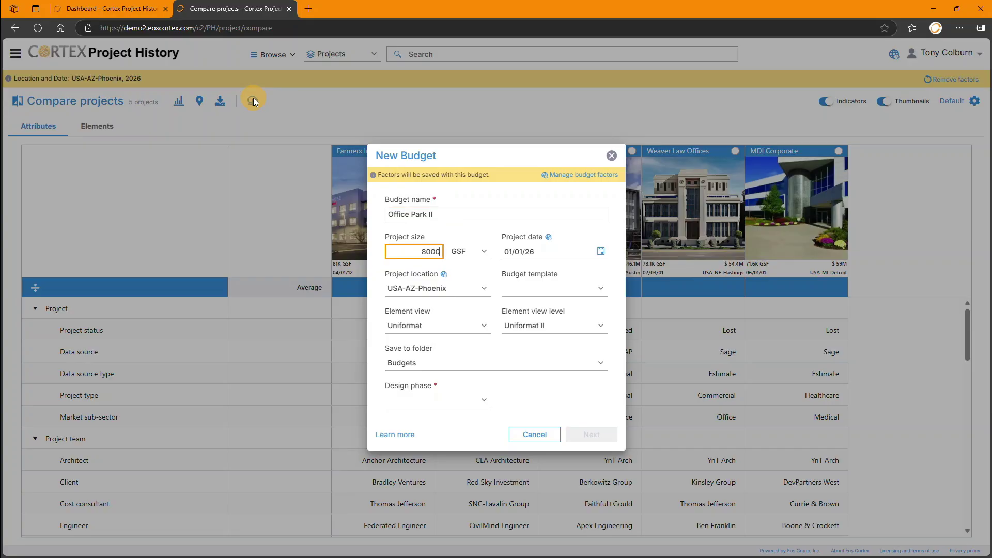
pyautogui.write('0815')
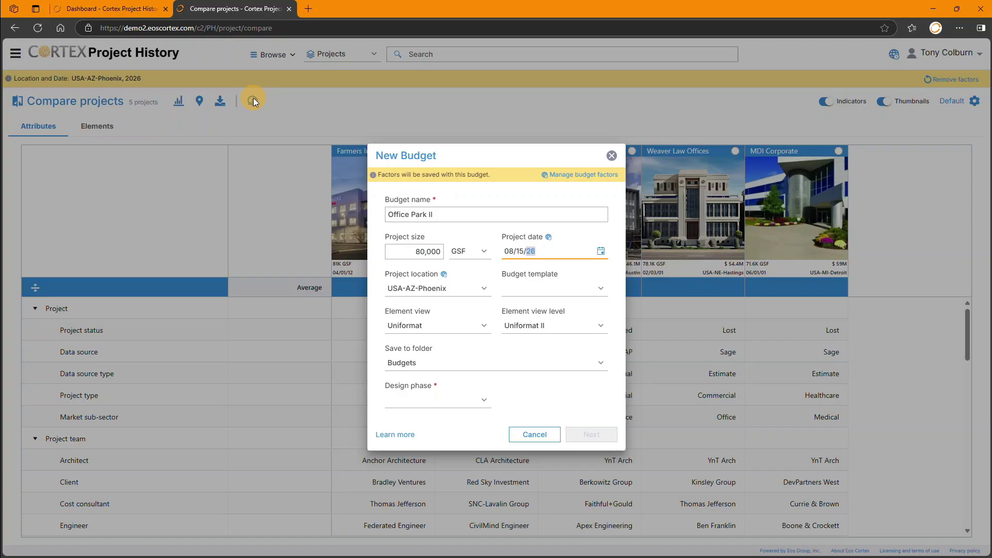
pyautogui.press('Tab')
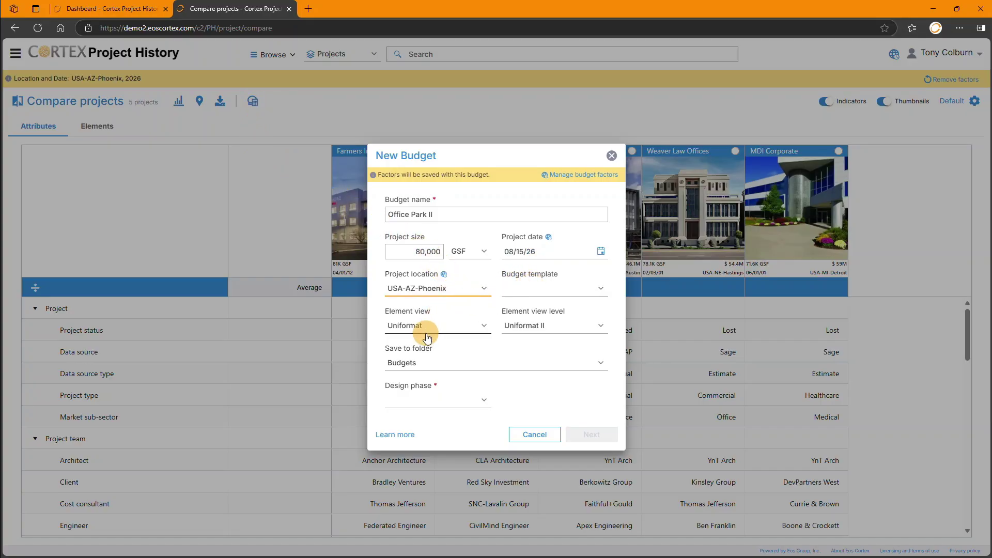
# Create a folder named Office Park II within the account holder's personal budgets folder as the budget's save location.
pyautogui.click(533, 361)
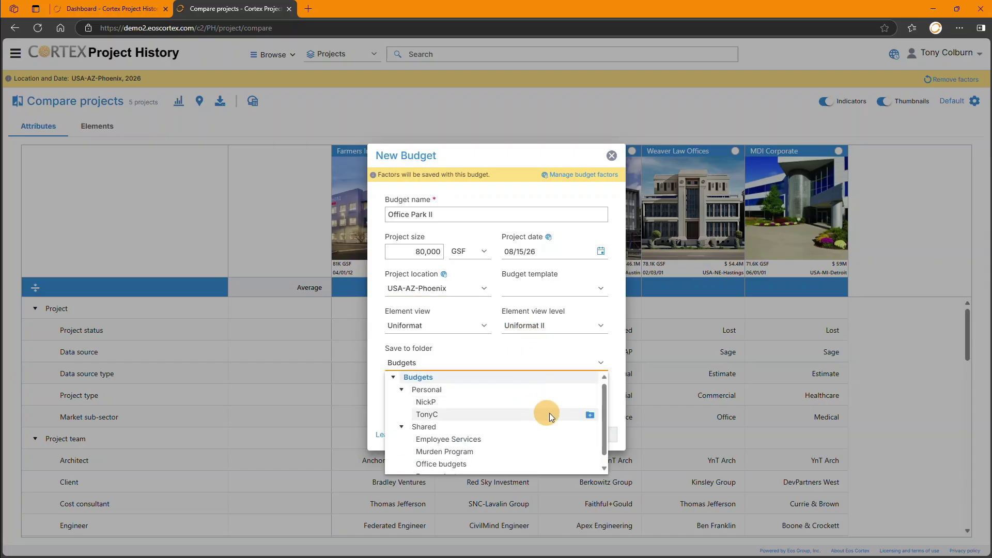
pyautogui.click(589, 416)
pyautogui.write('O')
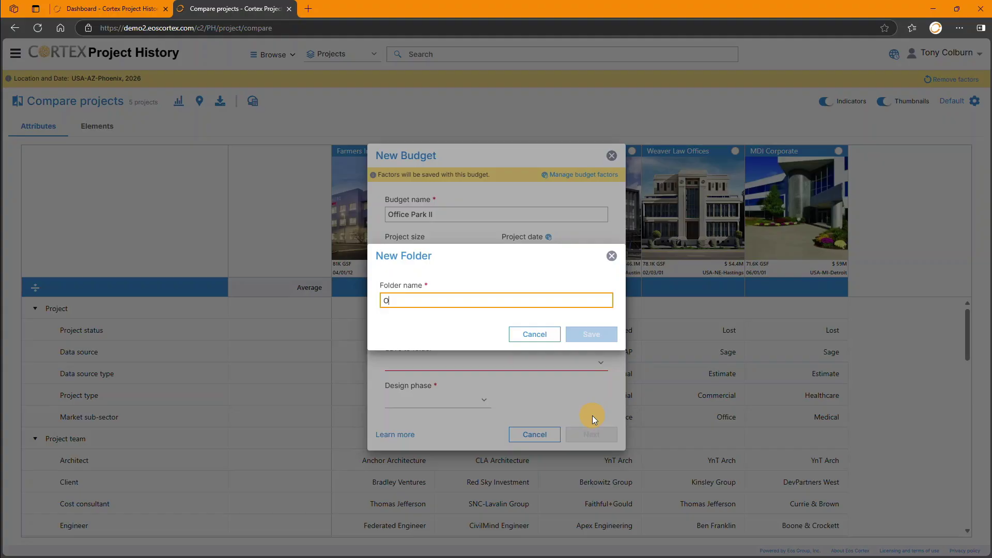
pyautogui.write('ffice Park II')
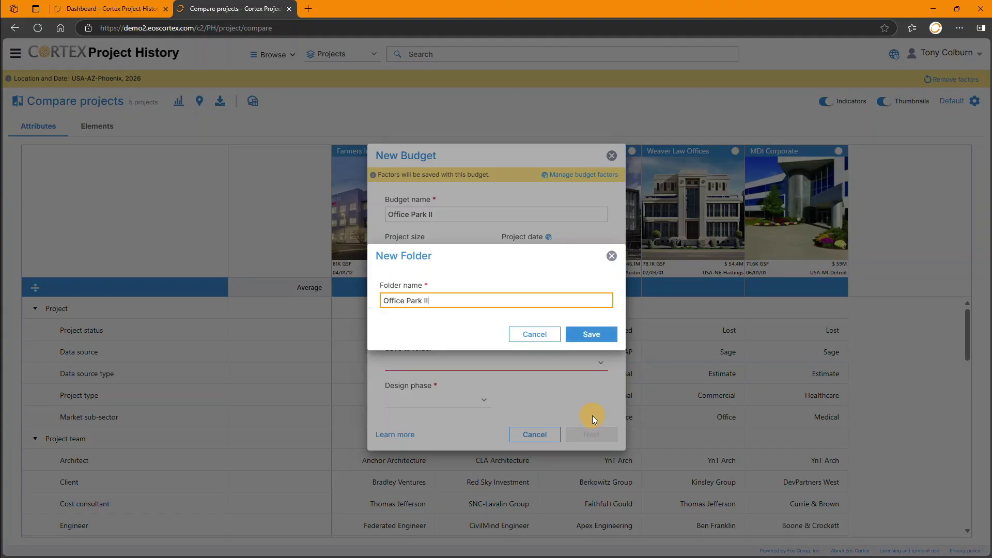
pyautogui.click(592, 336)
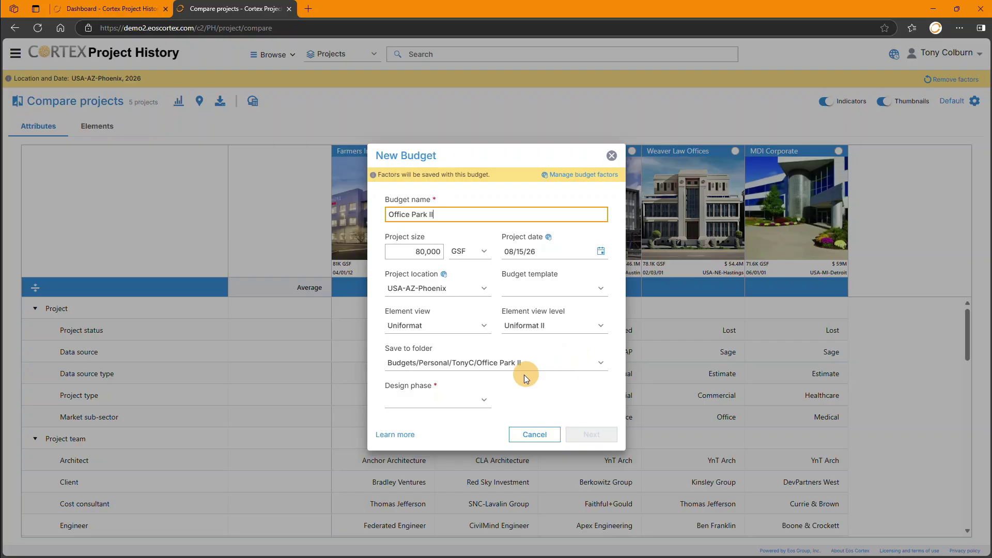
# Set the new budget's design phase to Conceptual Design and proceed to the optional population settings.
pyautogui.click(484, 400)
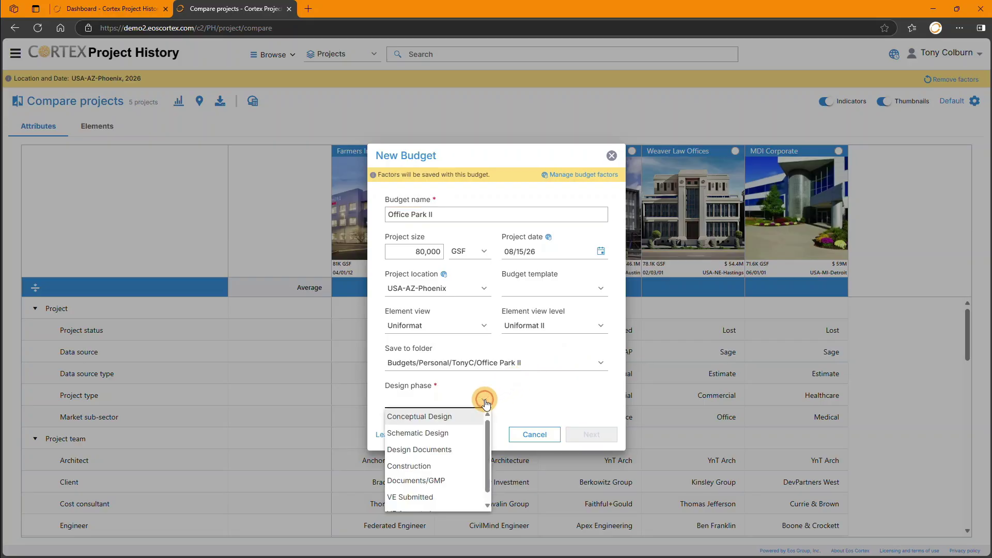
pyautogui.click(458, 416)
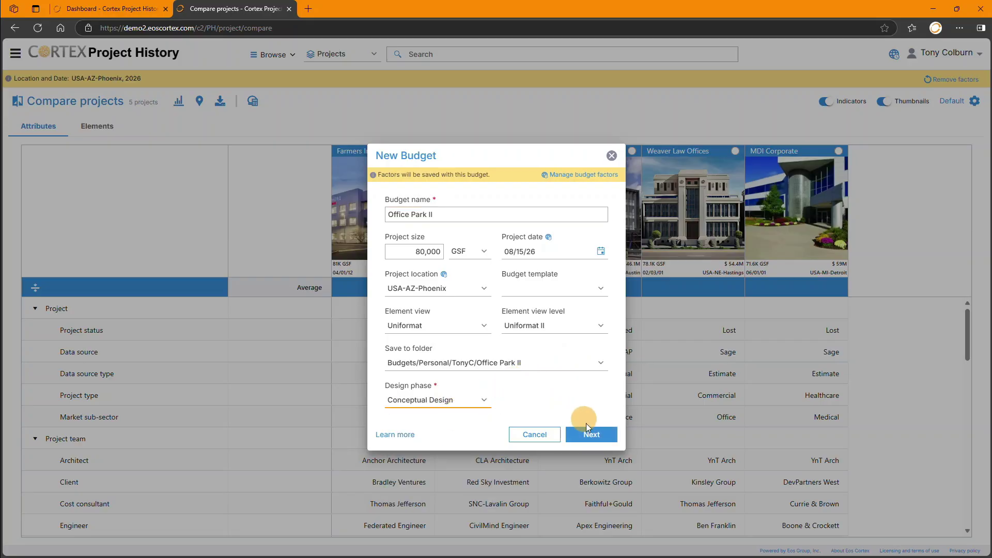
pyautogui.click(588, 434)
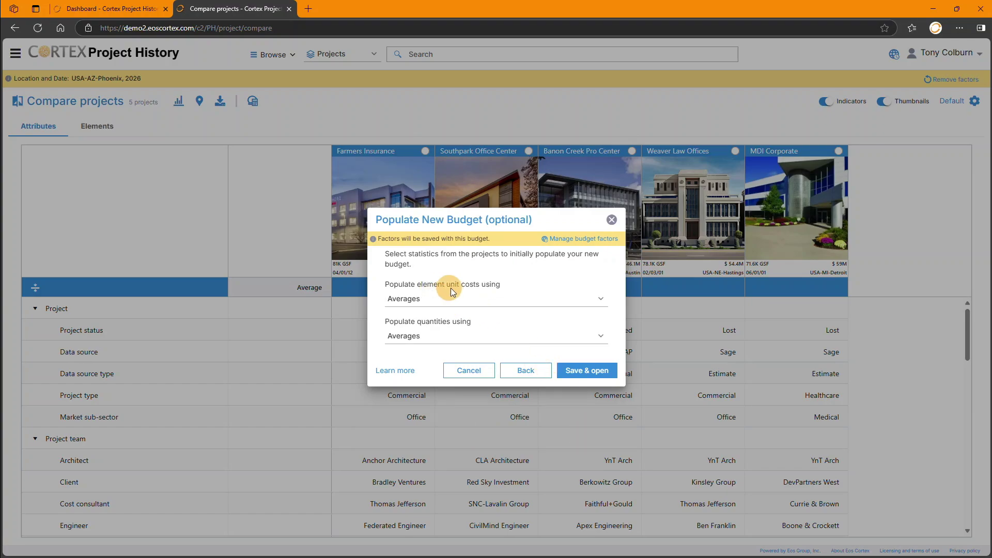
# Keep Averages for populating both element unit costs and quantities, then save and open the new budget.
pyautogui.click(470, 300)
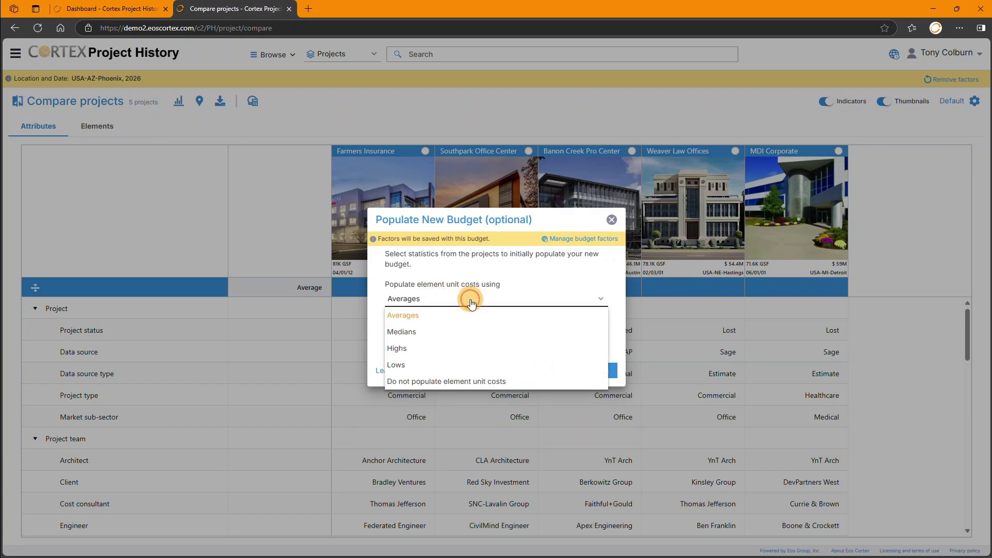
pyautogui.click(471, 302)
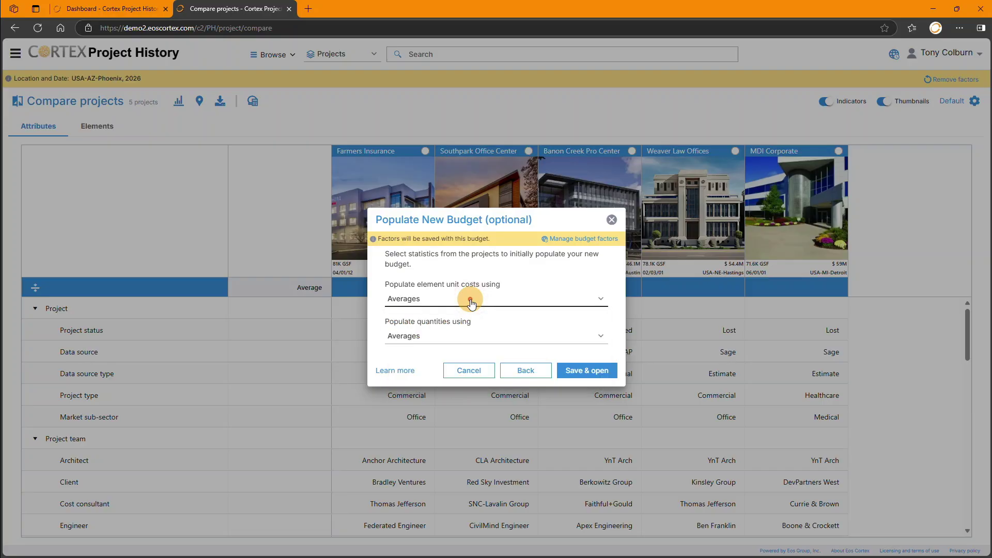
pyautogui.click(447, 337)
pyautogui.click(447, 339)
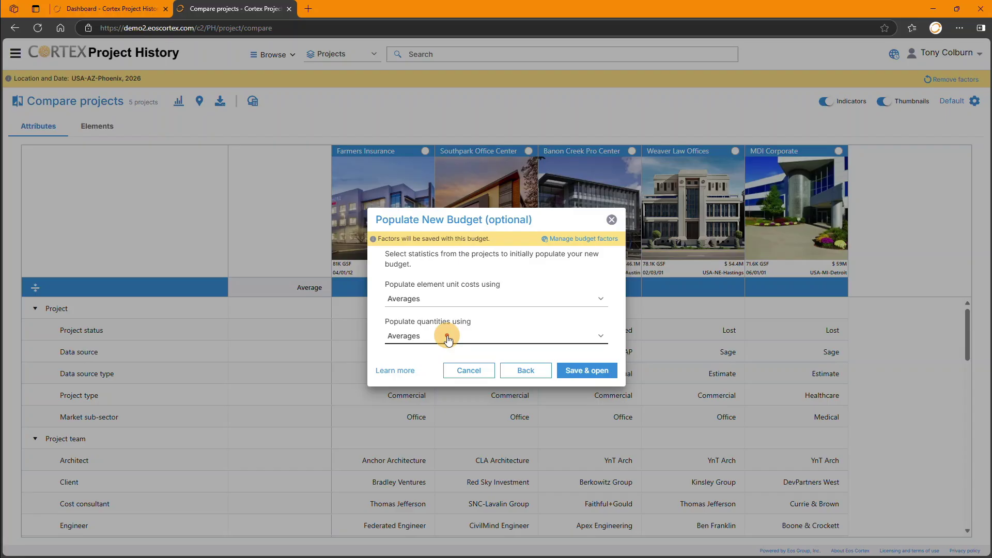
pyautogui.click(580, 371)
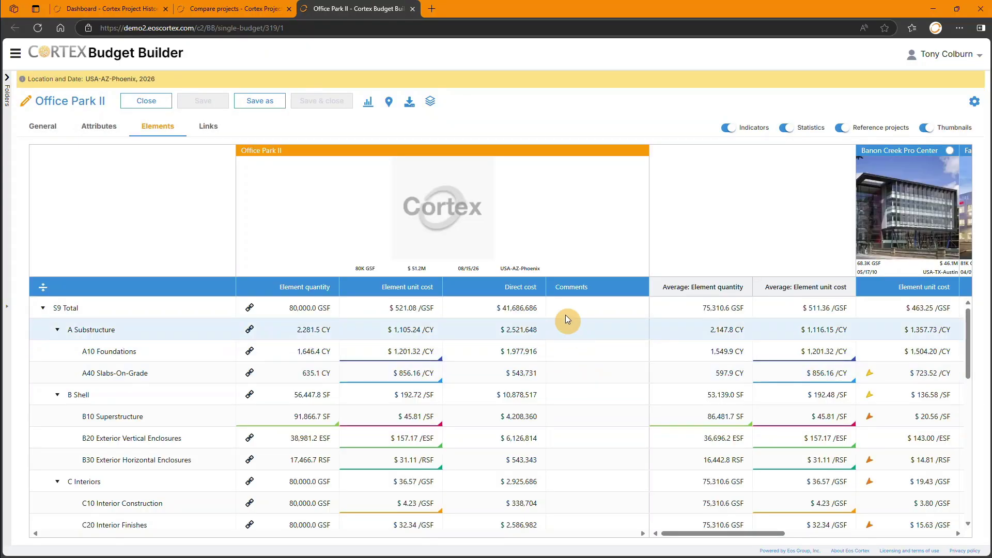
# Show the budget's general details and save a copy named Office Park II r2 in the same Office Park II folder.
pyautogui.click(49, 131)
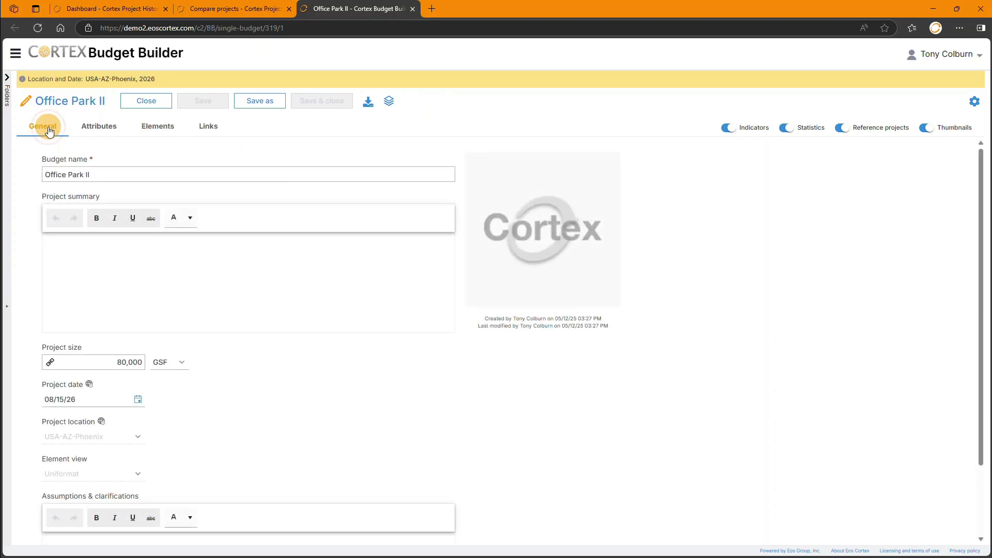
pyautogui.moveTo(67, 212); pyautogui.dragTo(463, 227)
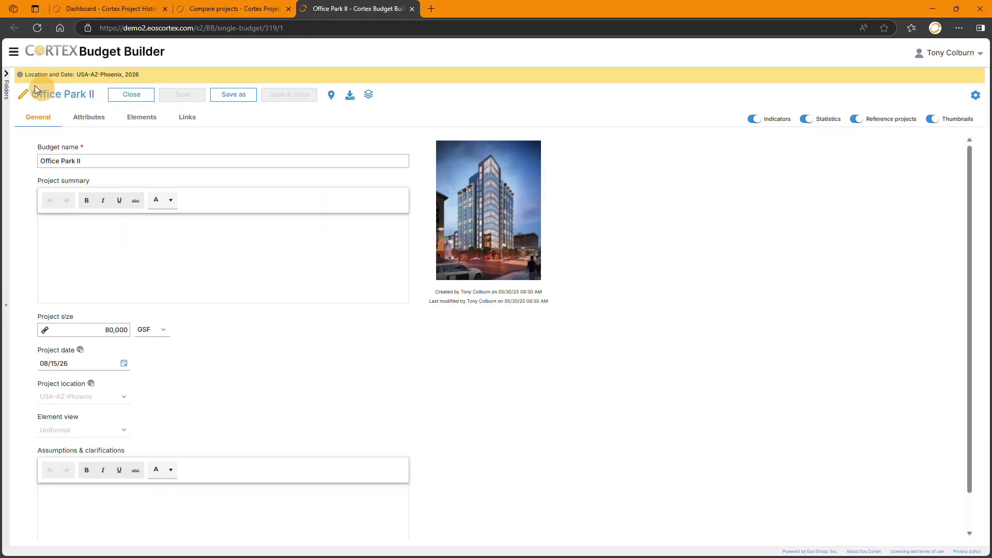
pyautogui.click(6, 76)
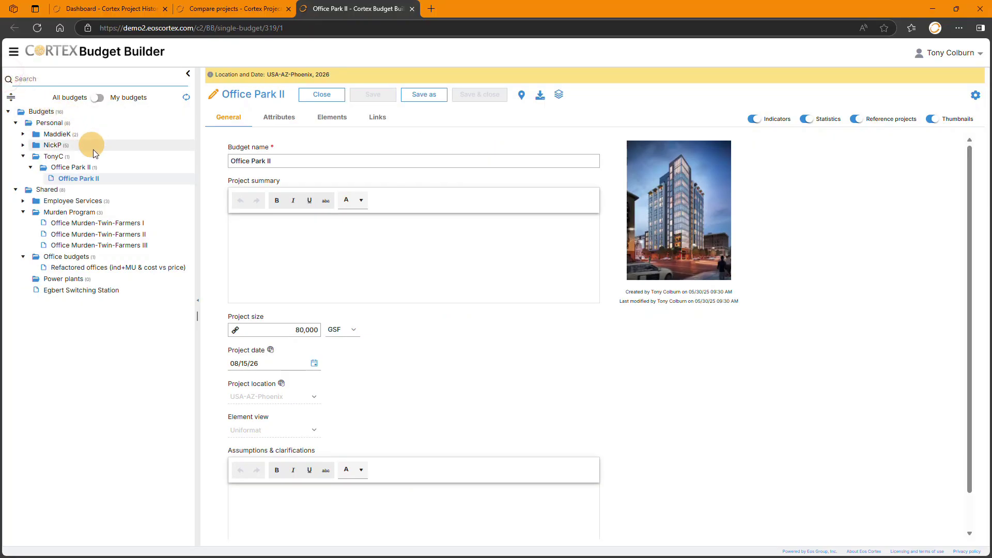
pyautogui.click(432, 101)
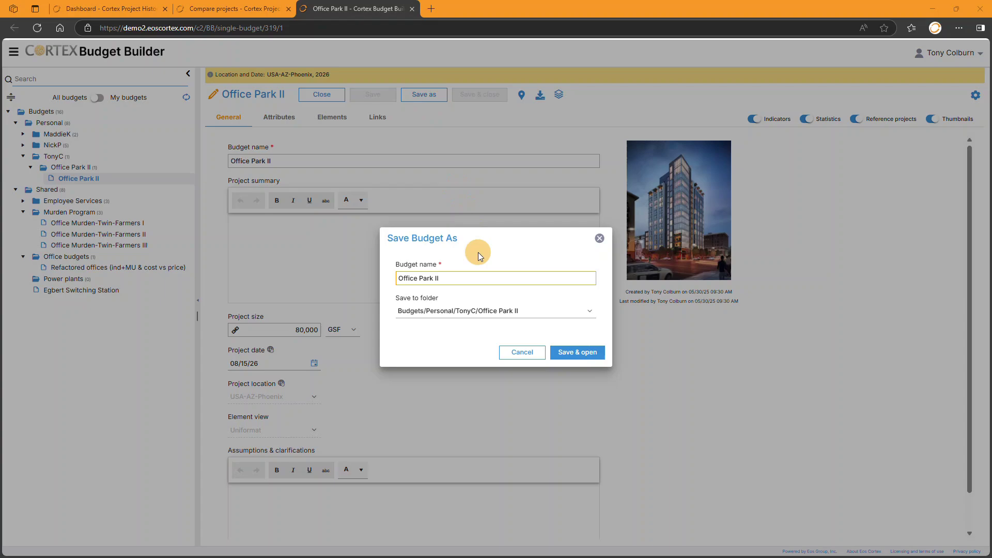
pyautogui.write('r2')
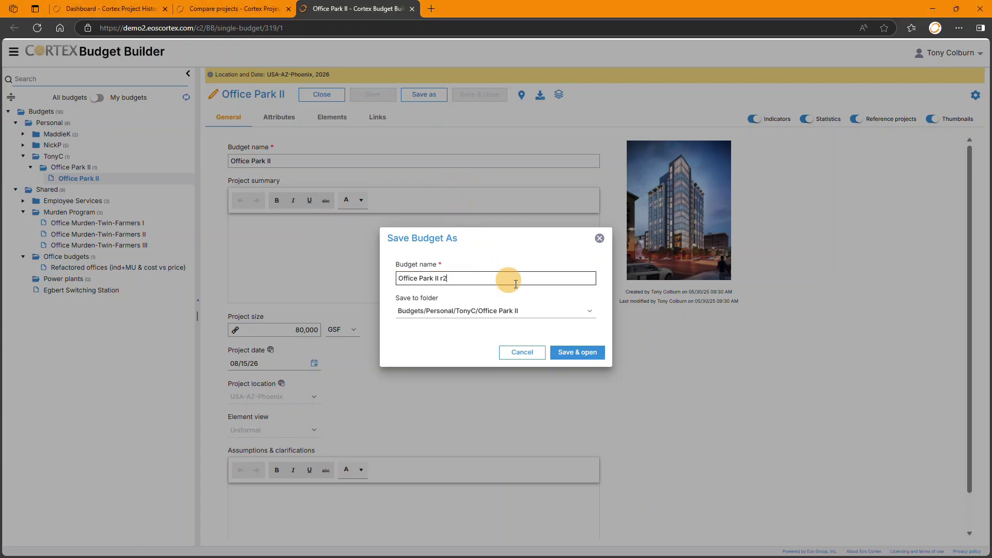
pyautogui.click(574, 353)
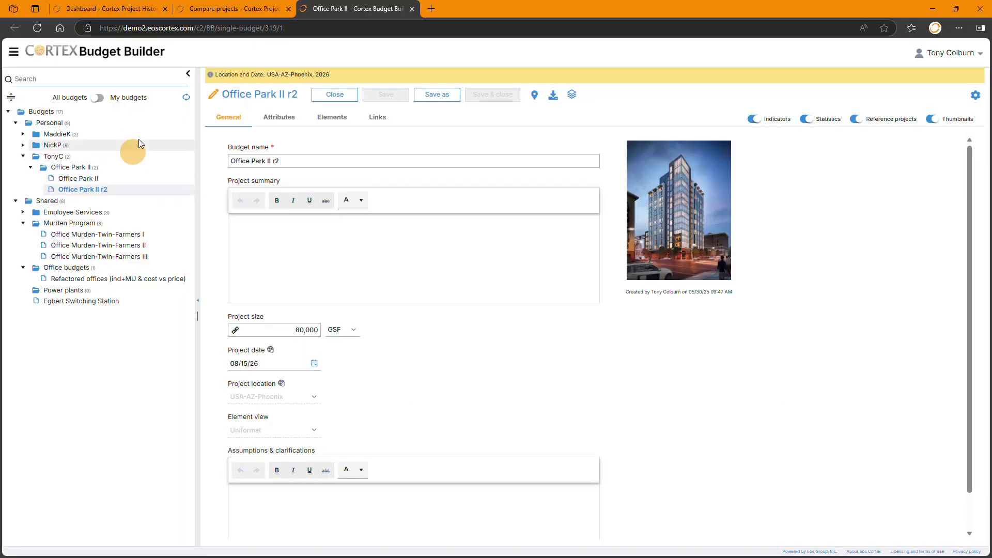
pyautogui.click(188, 73)
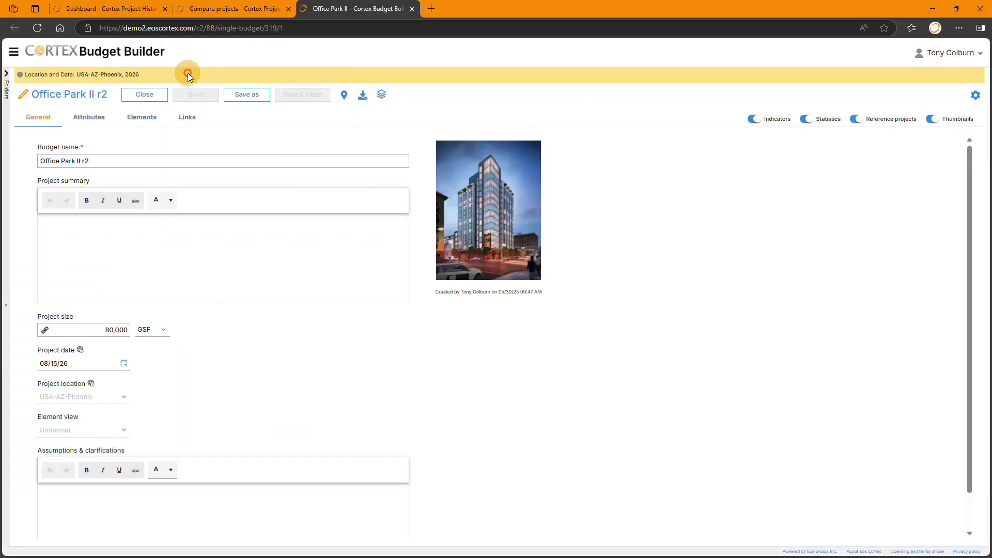
# Examine the budget's elements beside the reference projects, hiding and restoring first the reference projects and then the statistics.
pyautogui.click(147, 123)
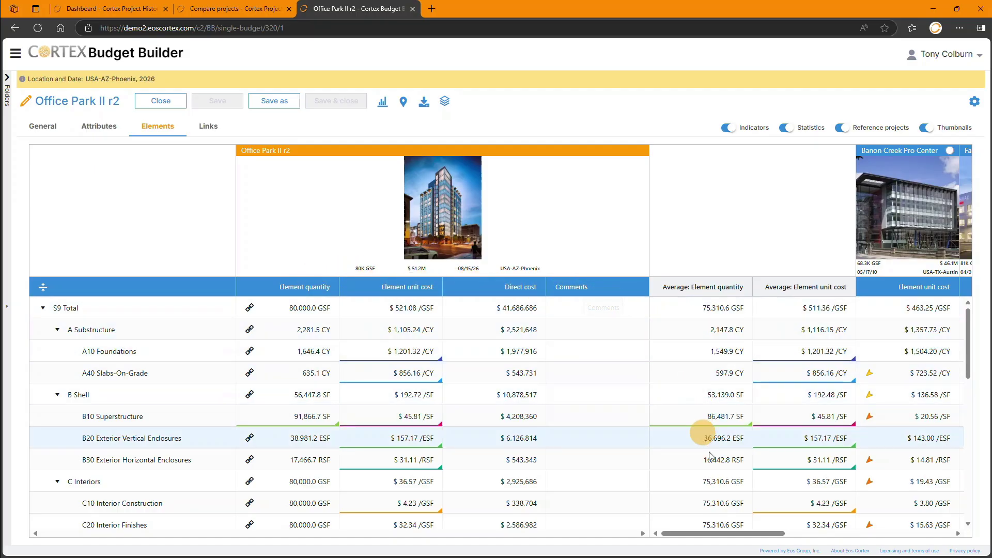
pyautogui.moveTo(727, 534); pyautogui.dragTo(811, 547)
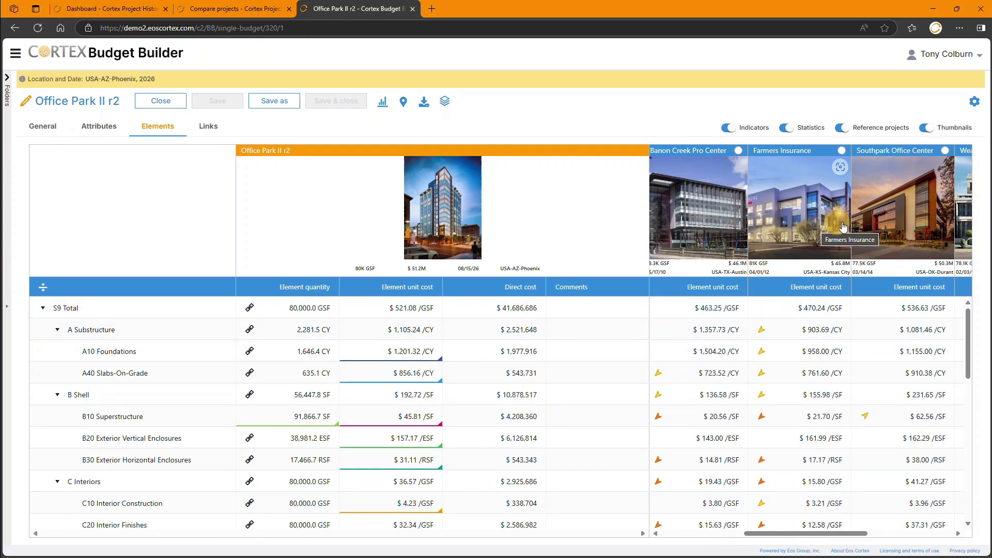
pyautogui.click(843, 129)
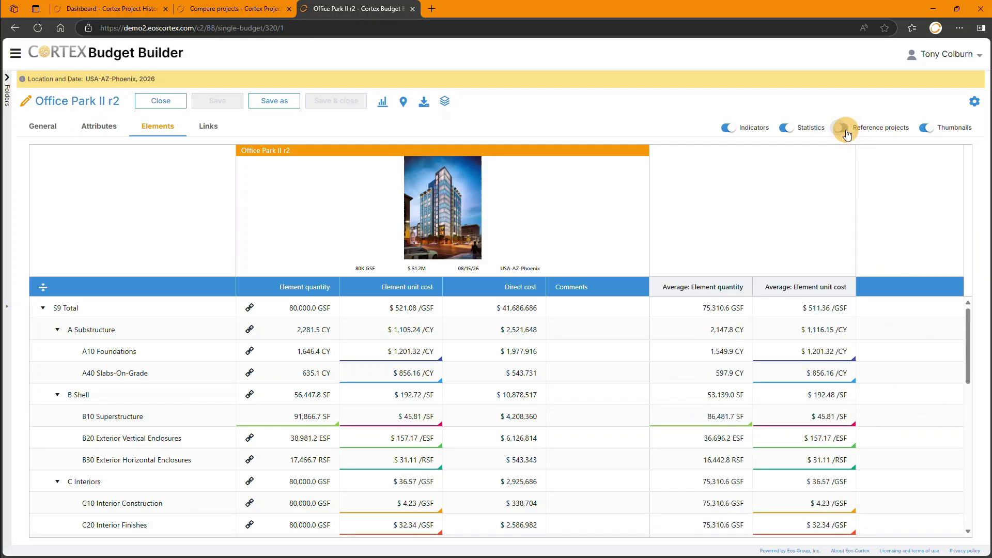
pyautogui.click(844, 130)
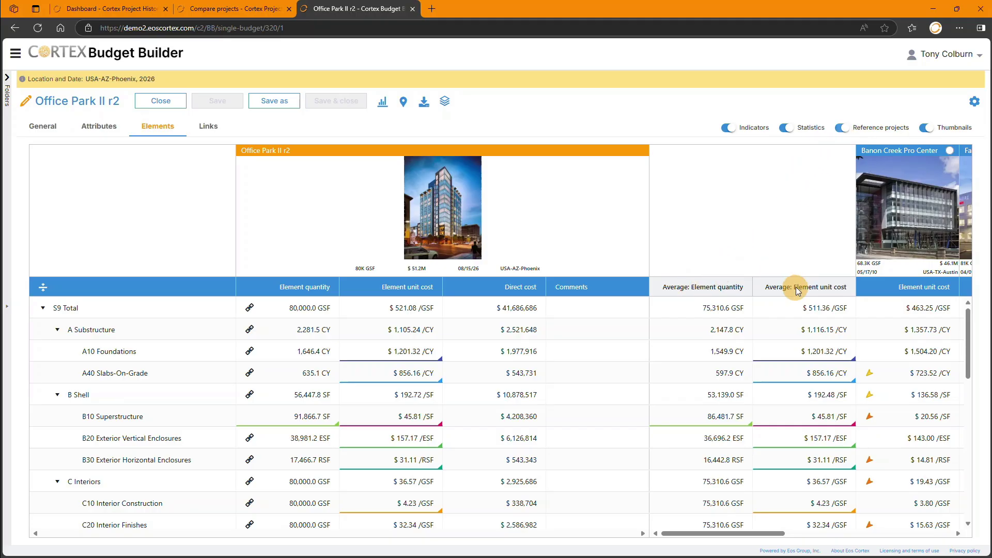
pyautogui.click(789, 131)
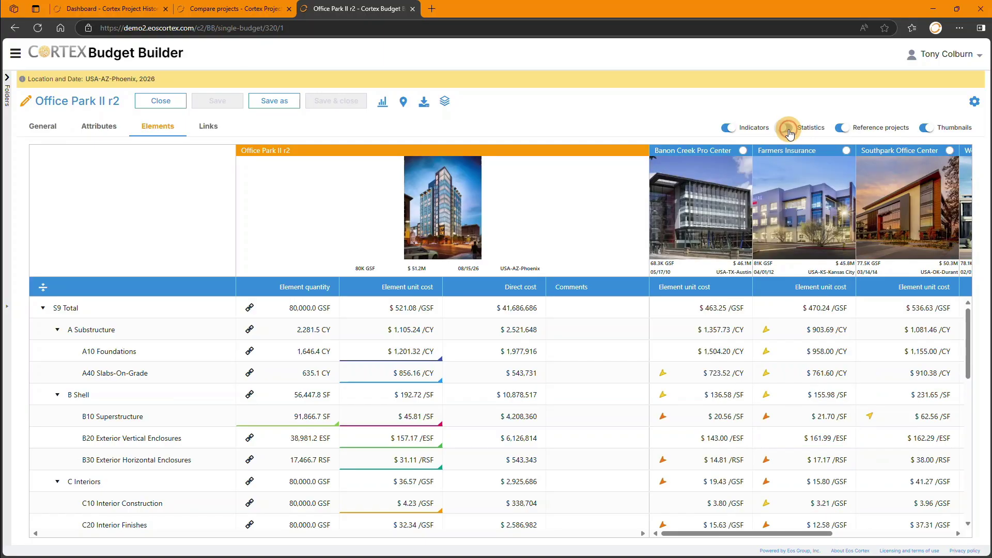
pyautogui.click(788, 129)
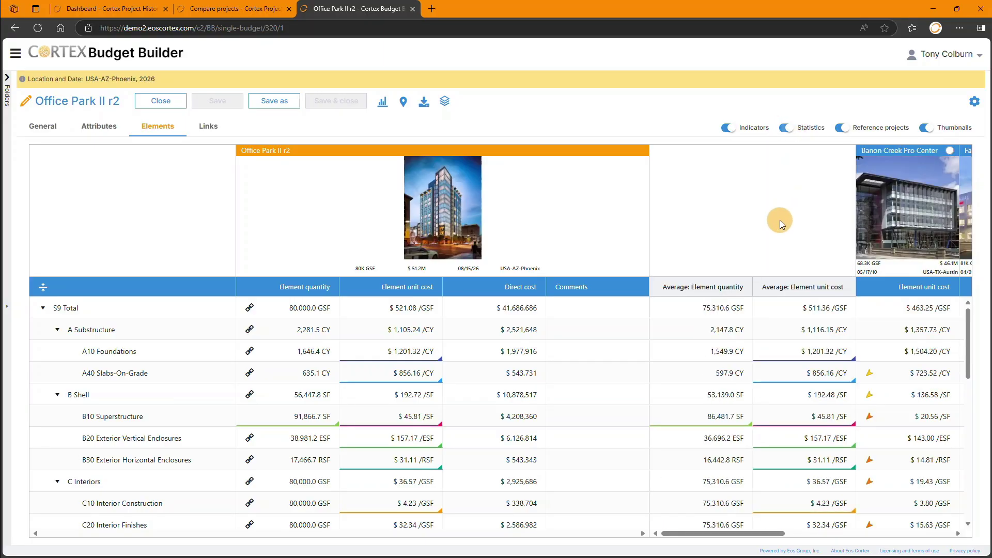
# Hide the thumbnails, reduce the elements to their main groups, and expand only A Substructure and B Shell.
pyautogui.click(925, 133)
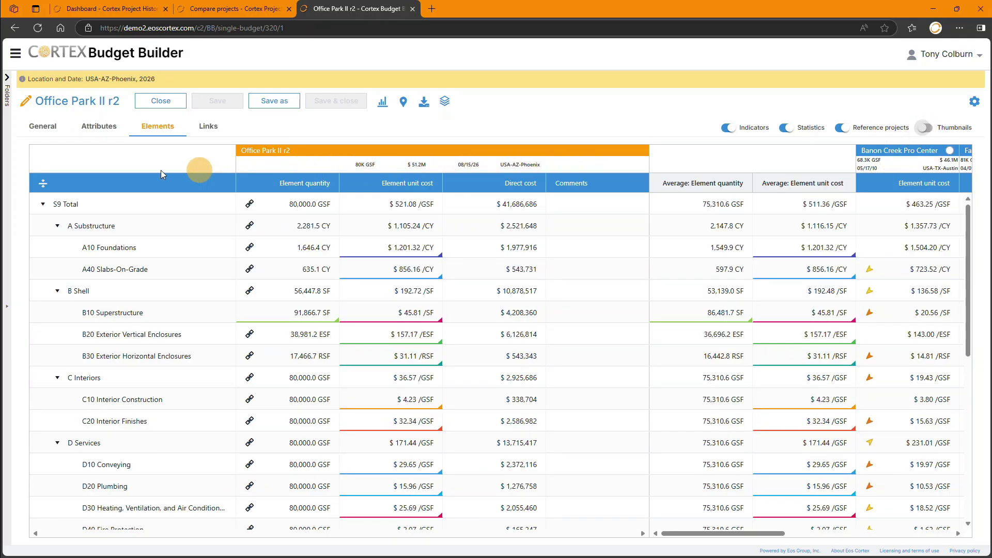
pyautogui.click(43, 183)
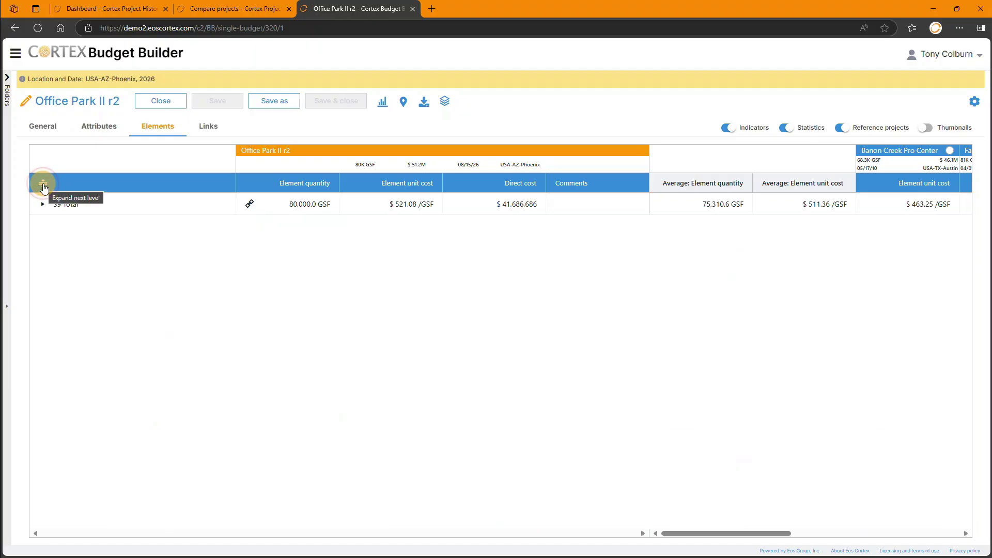
pyautogui.click(43, 184)
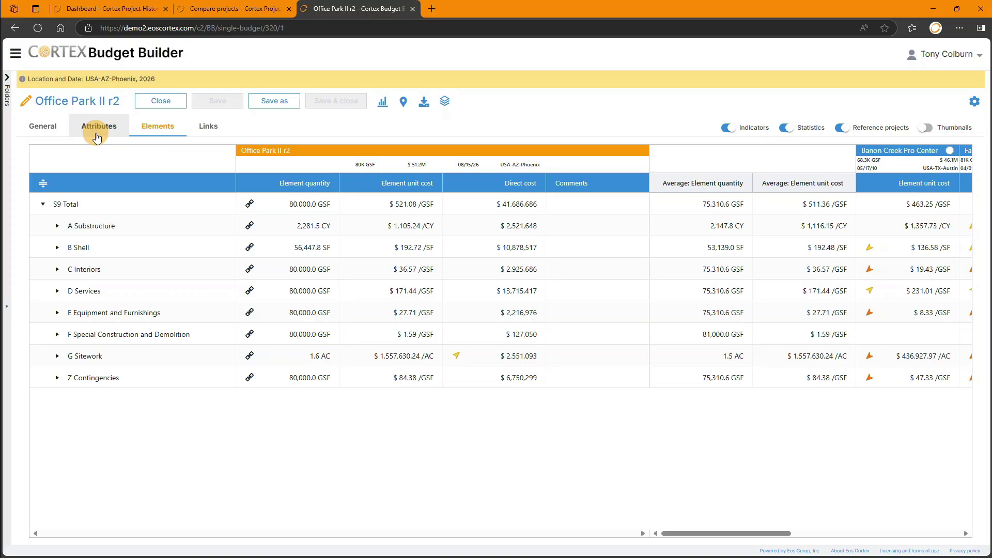
pyautogui.click(57, 227)
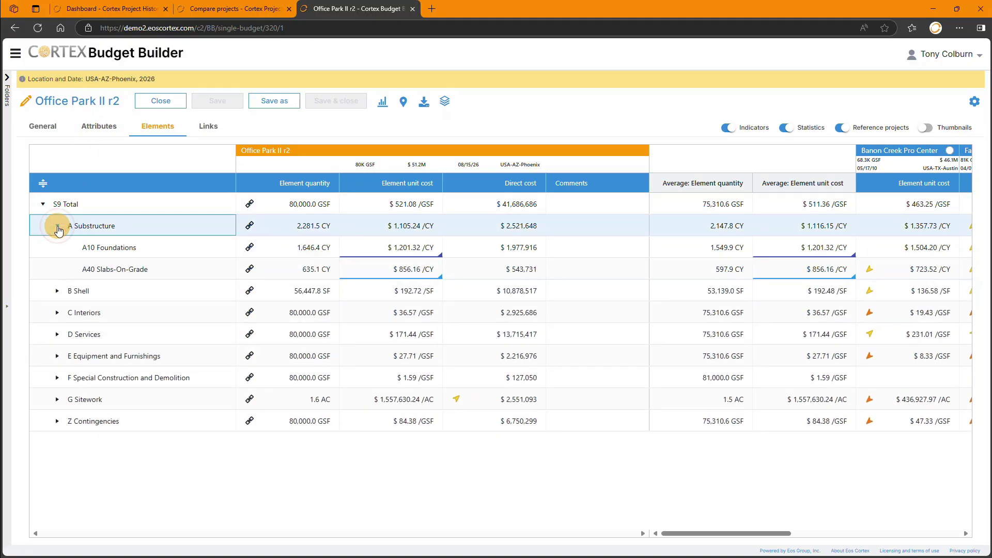
pyautogui.click(56, 291)
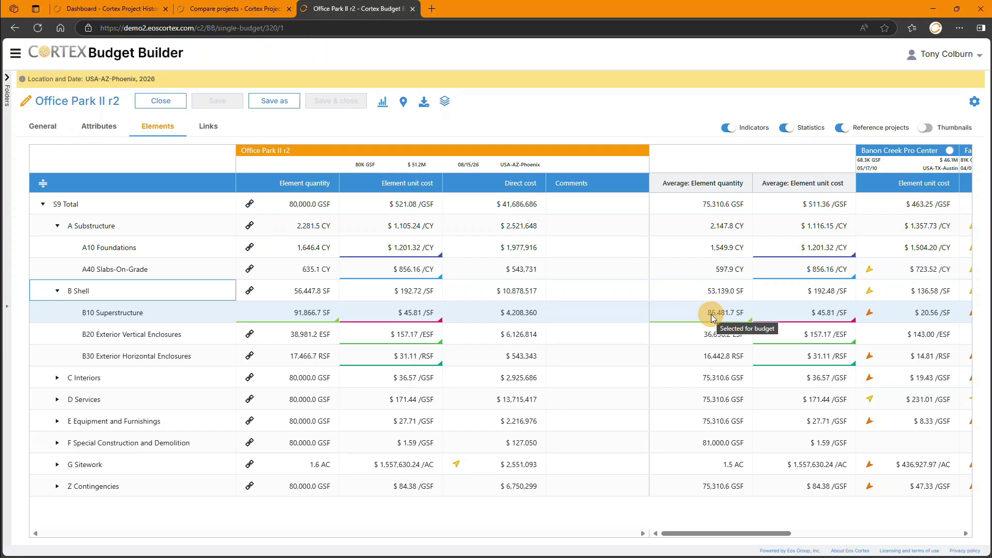
# Enter the client company's name for Office Park II r2 in the Project team attributes.
pyautogui.click(106, 131)
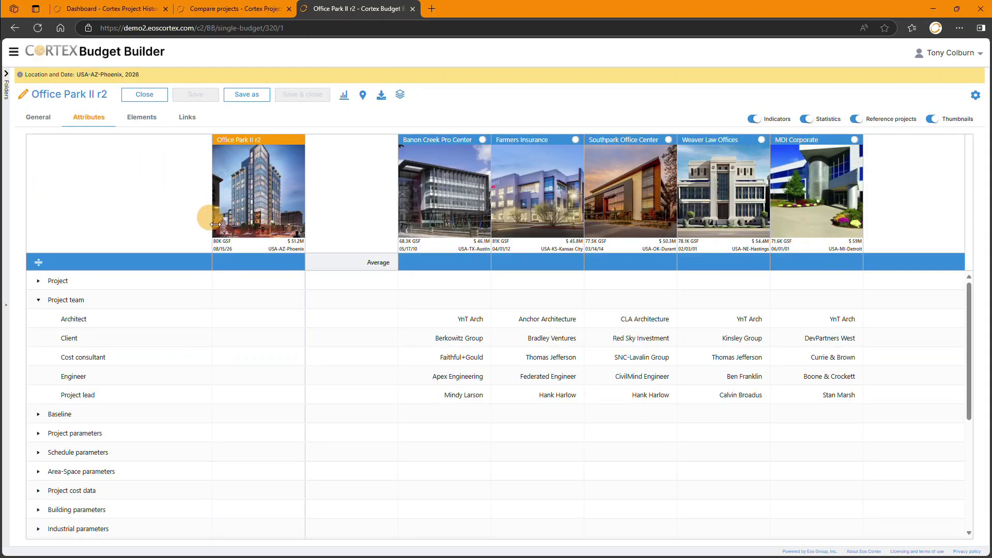
pyautogui.click(240, 340)
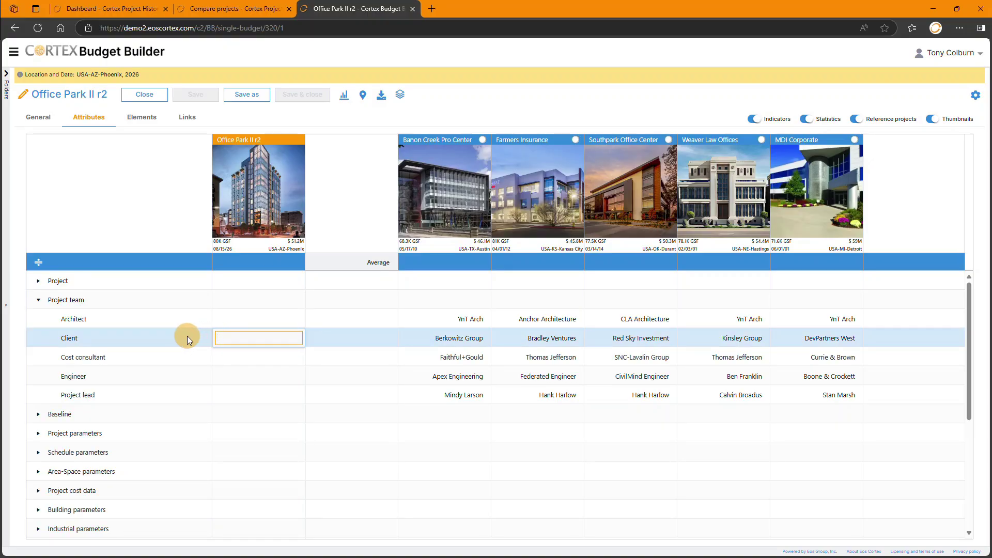
pyautogui.write('Keith')
pyautogui.write('Morris, LLC')
pyautogui.click(187, 338)
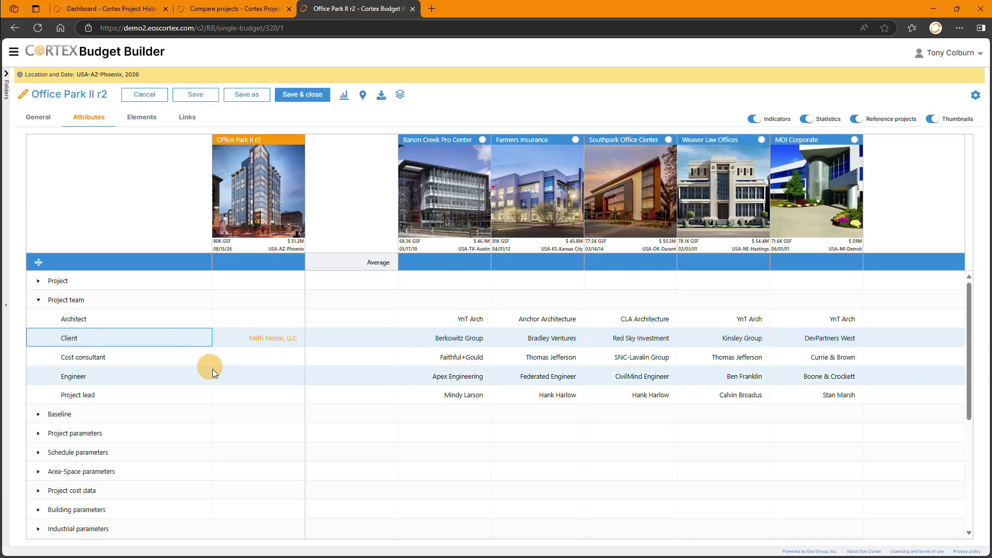
# Examine the budget's Uniformat quantities and check the source of the B10 Superstructure quantity.
pyautogui.scroll(-1, 229, 382)
pyautogui.scroll(-2, 230, 382)
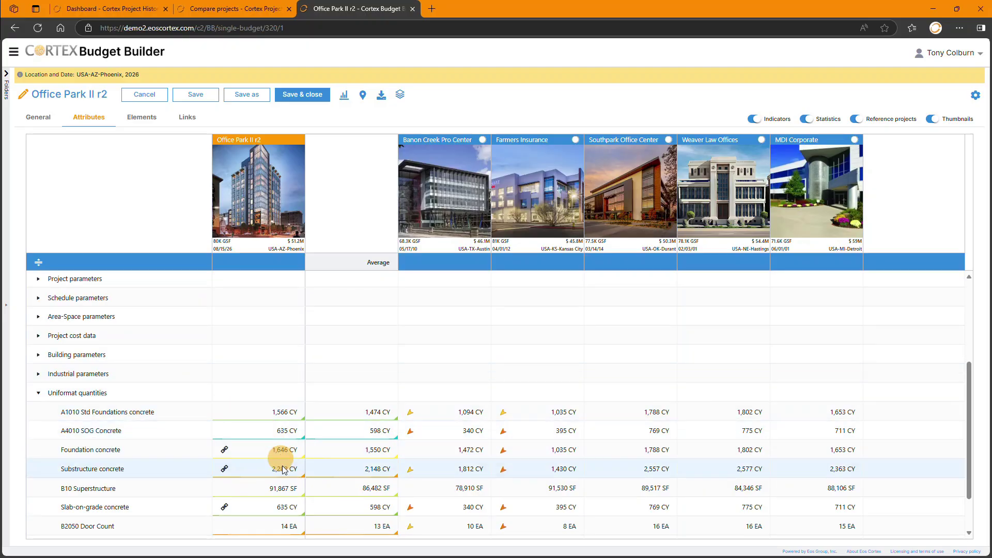
pyautogui.moveTo(286, 490)
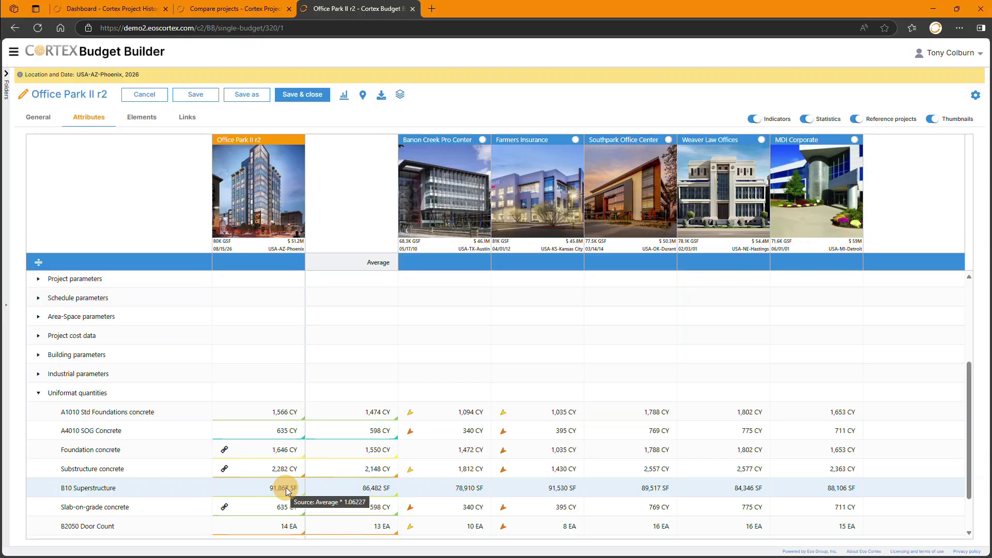
# Set the element quantity of A10 Foundations to 2,000 CY in the budget's elements.
pyautogui.click(147, 121)
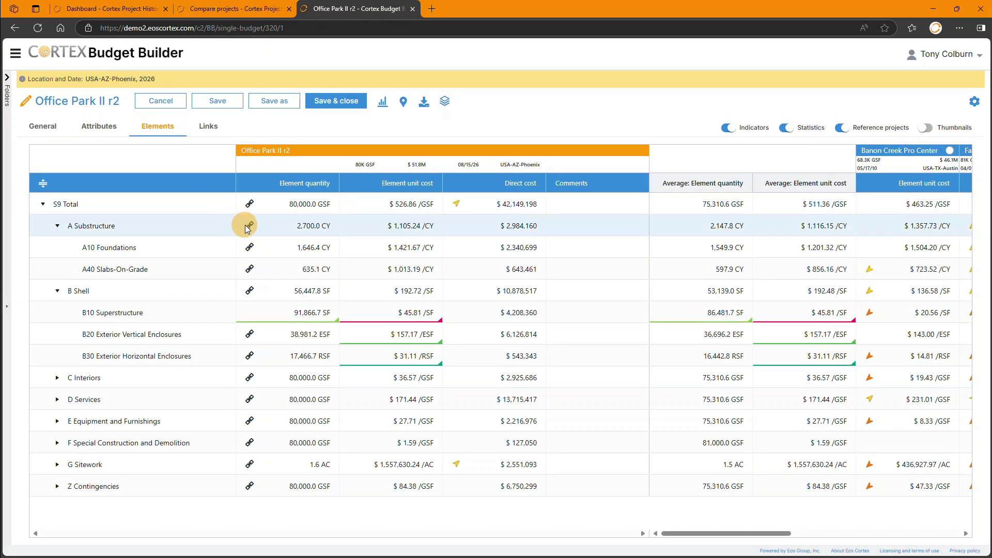
pyautogui.click(302, 248)
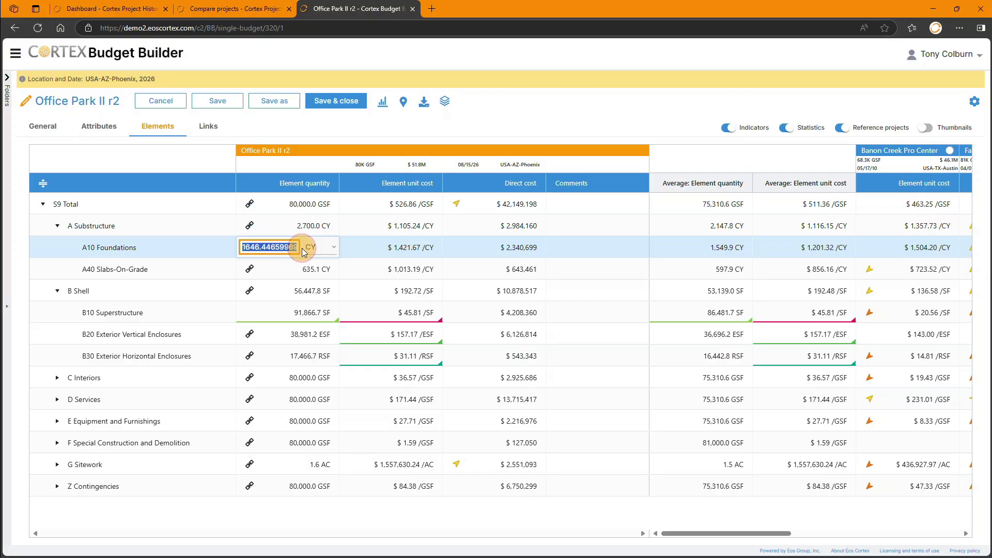
pyautogui.write('2000')
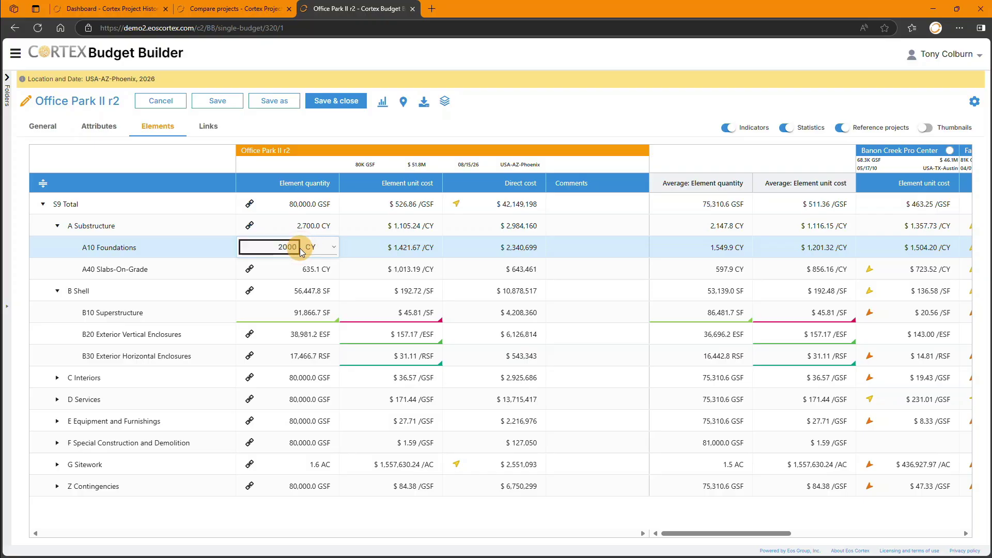
pyautogui.click(221, 249)
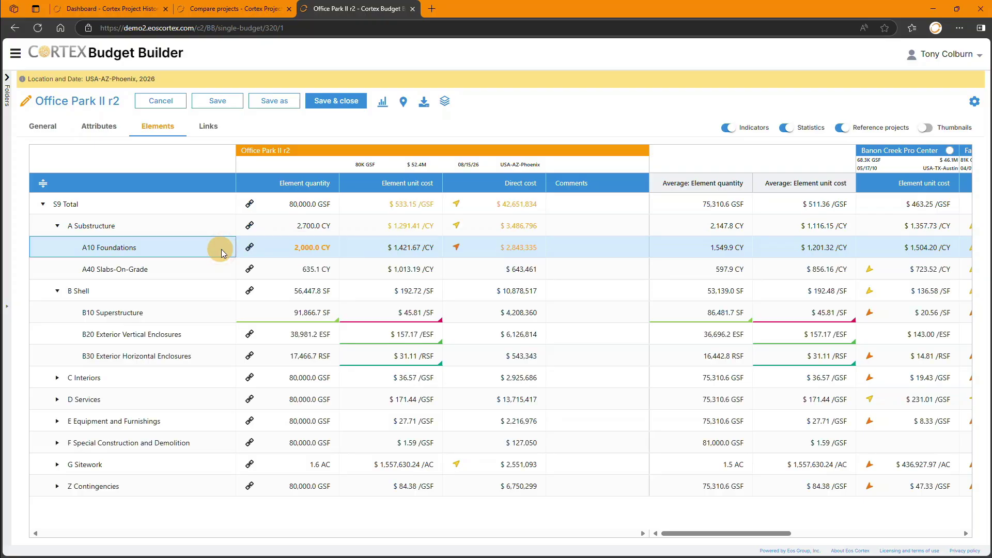
# Set the element quantity of A40 Slabs-On-Grade to 700 CY in the budget.
pyautogui.click(314, 270)
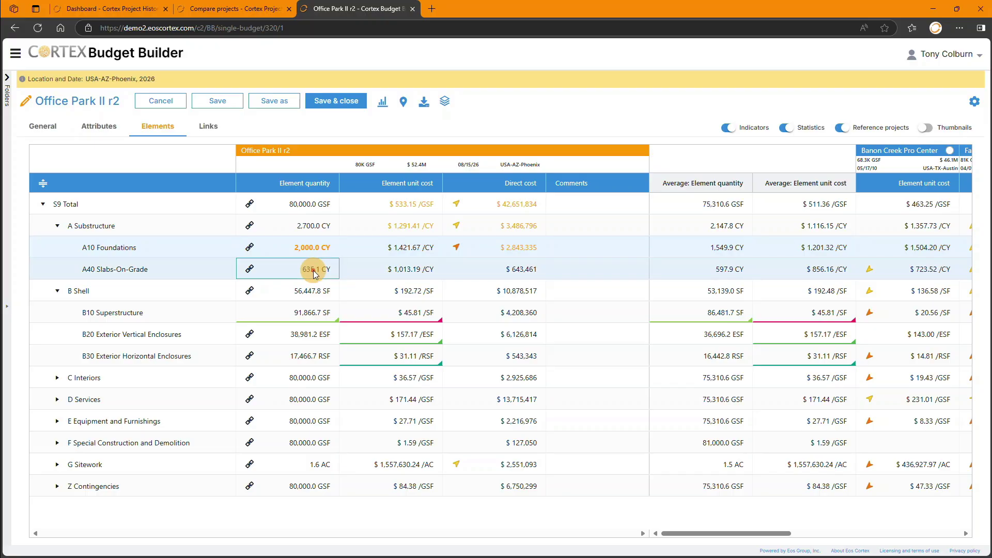
pyautogui.write('700')
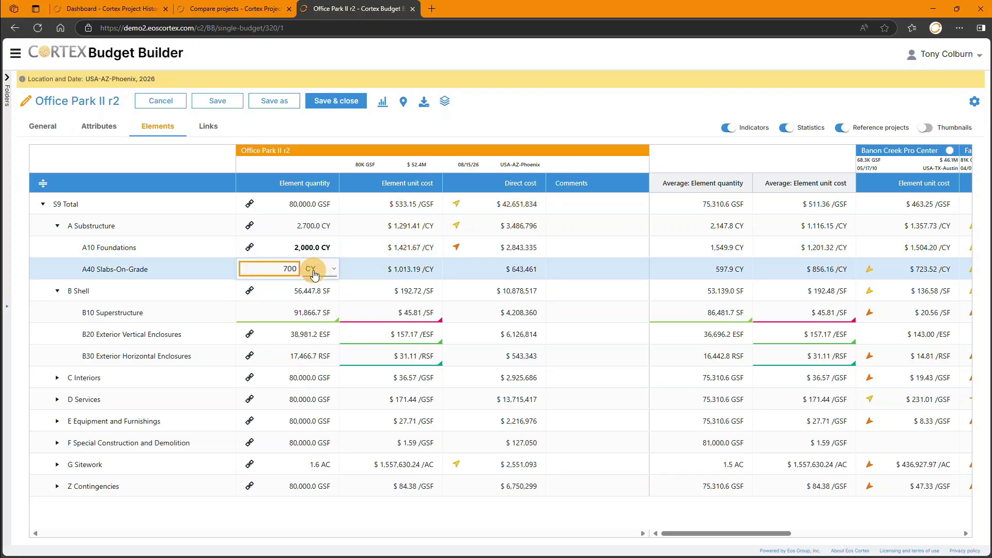
pyautogui.click(226, 271)
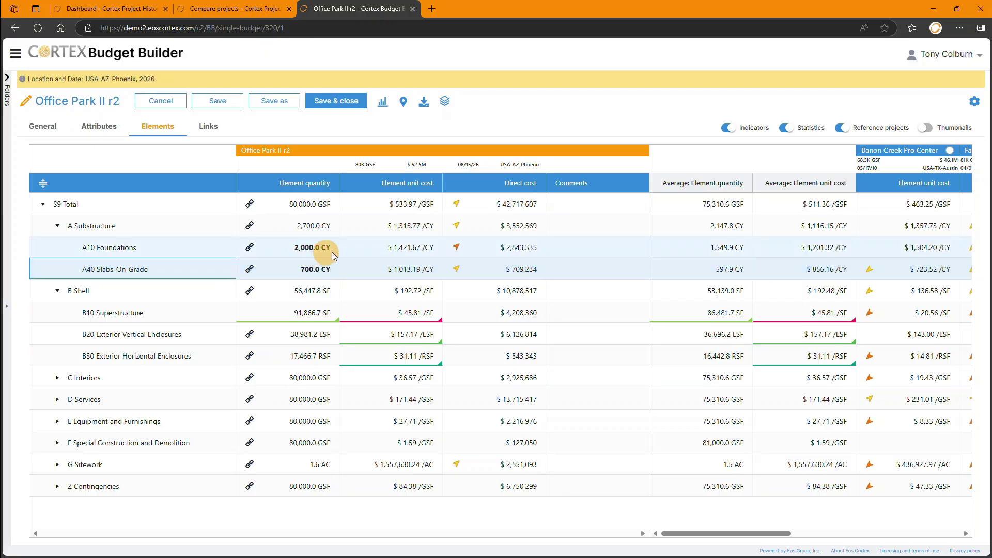
# Set the element unit cost of A Substructure to $1,200.00 per CY.
pyautogui.click(407, 227)
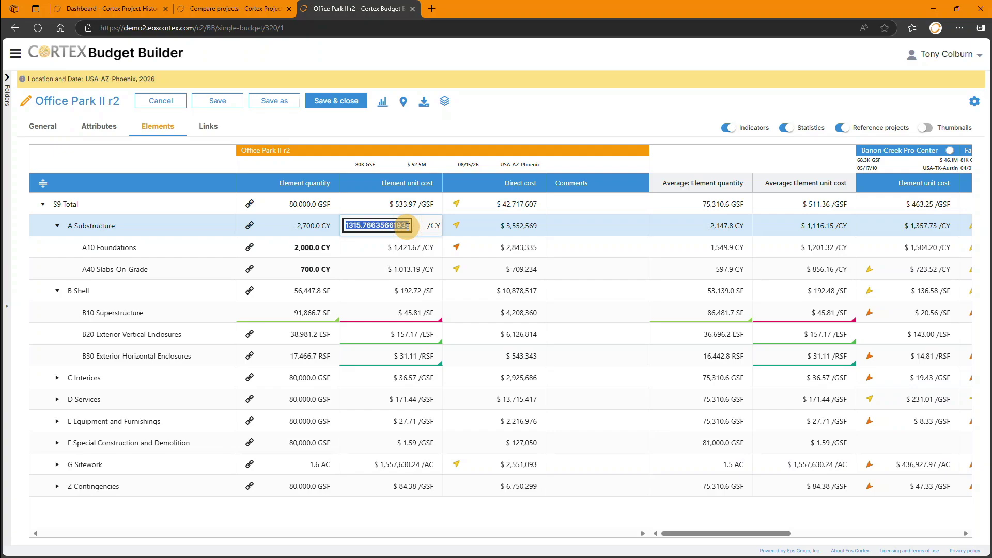
pyautogui.write('1200')
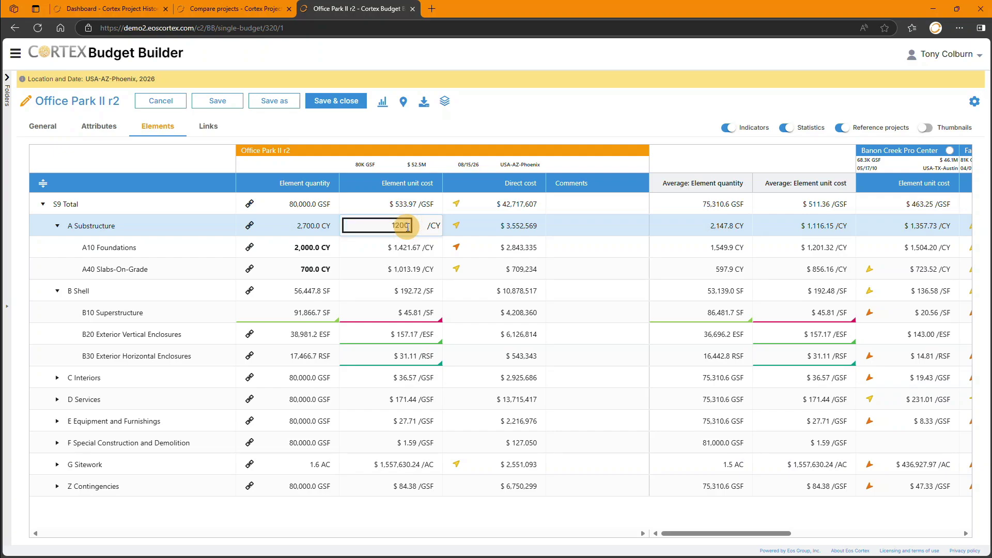
pyautogui.click(216, 227)
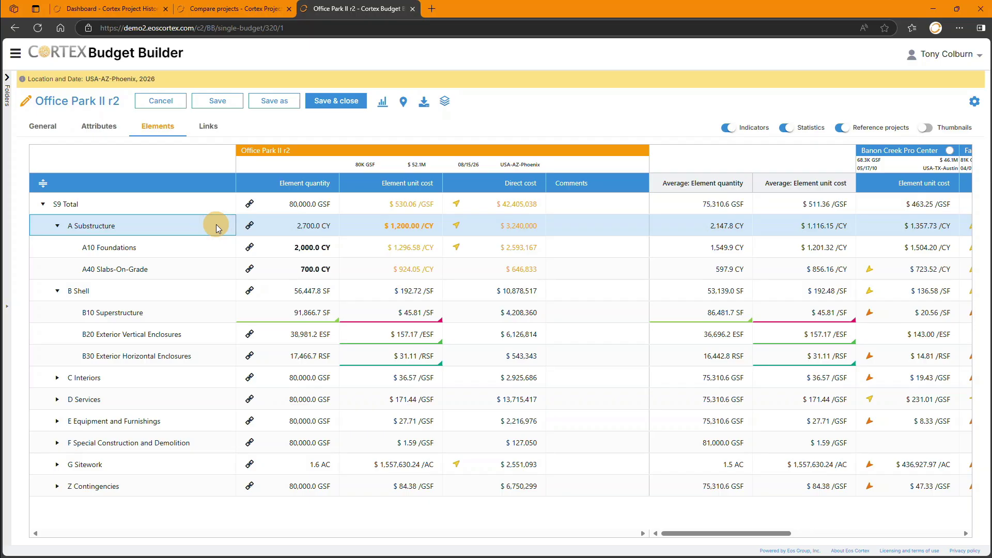
# Lock the A Substructure row together with its A10 Foundations and A40 Slabs-On-Grade child rows.
pyautogui.rightClick(217, 228)
pyautogui.click(36, 226)
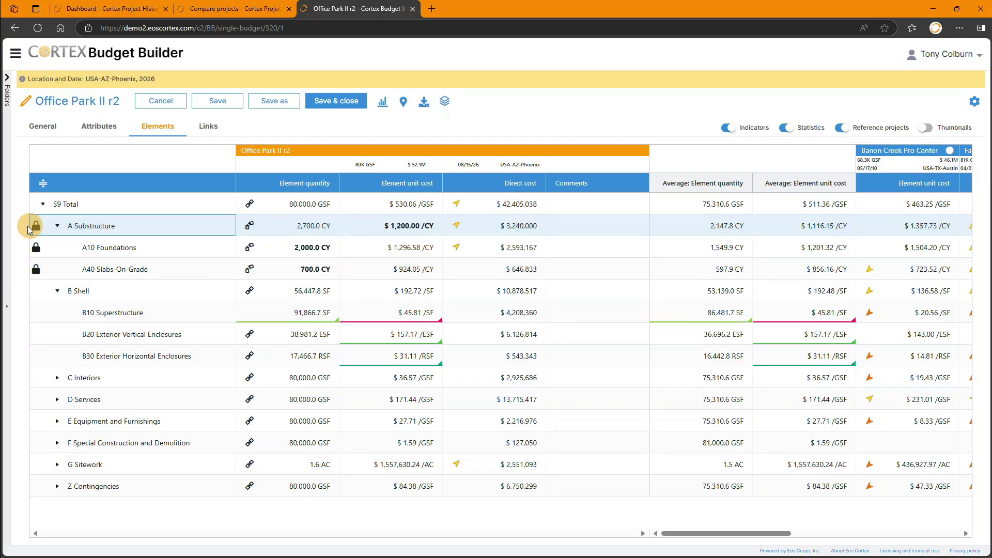
pyautogui.click(36, 248)
pyautogui.click(35, 268)
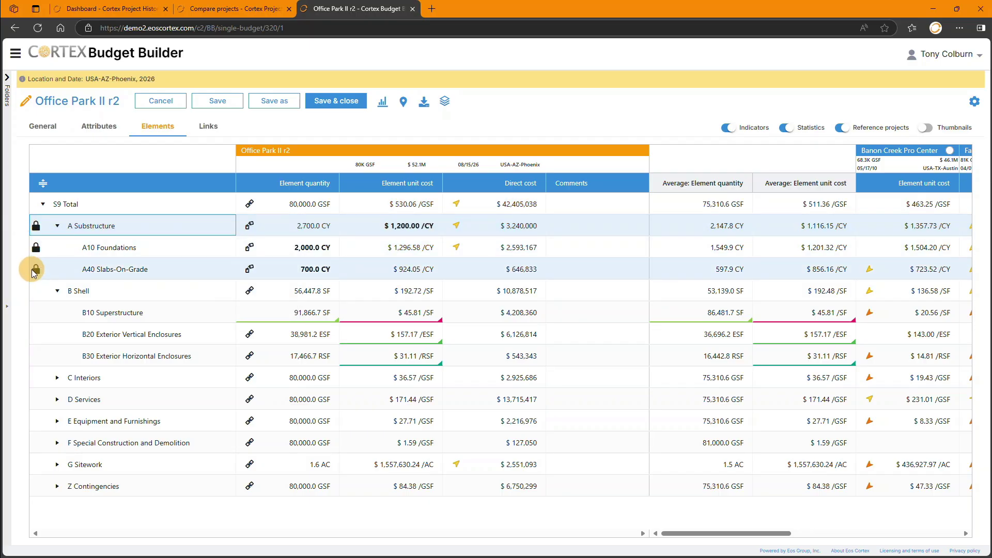
# Add a B40 Rough Carpentry child row under B Shell.
pyautogui.rightClick(145, 297)
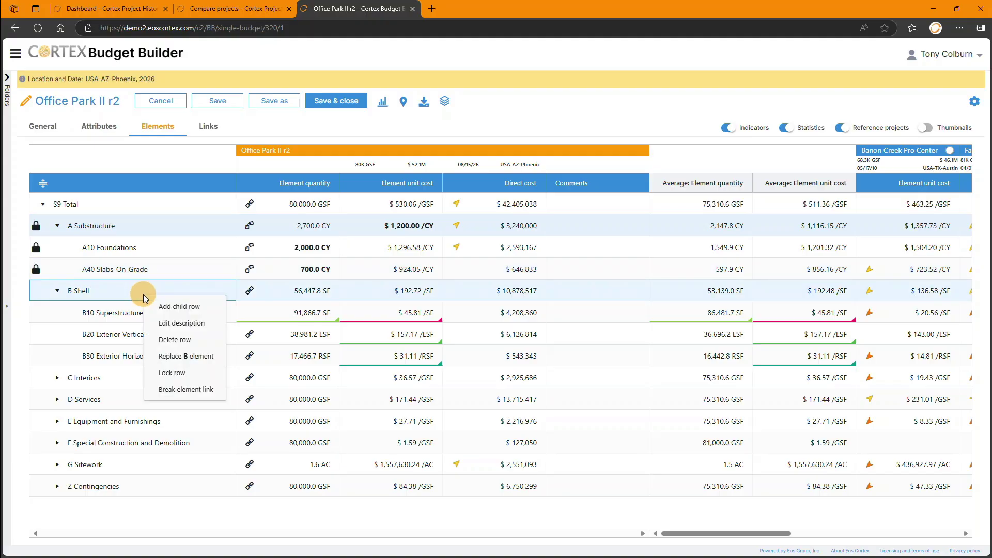
pyautogui.click(164, 310)
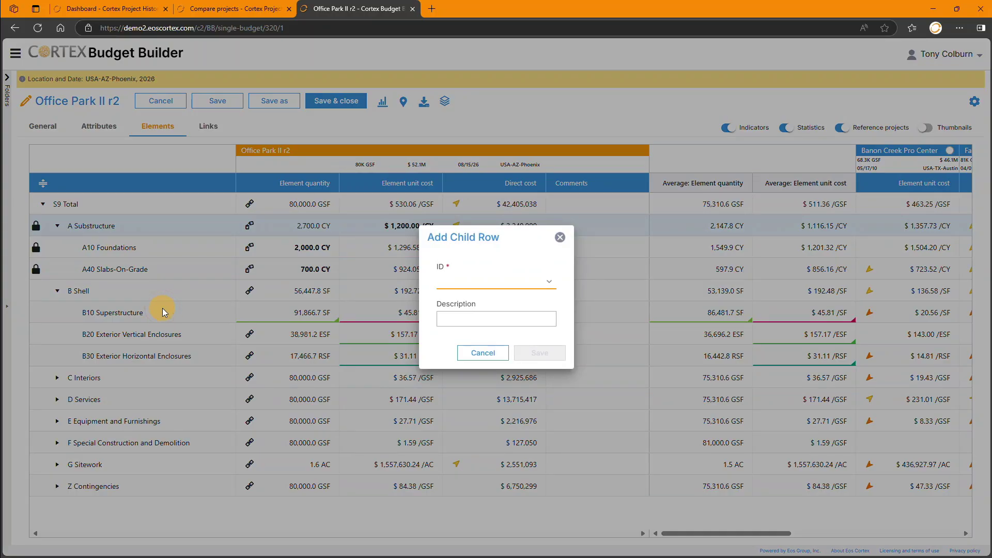
pyautogui.write('B')
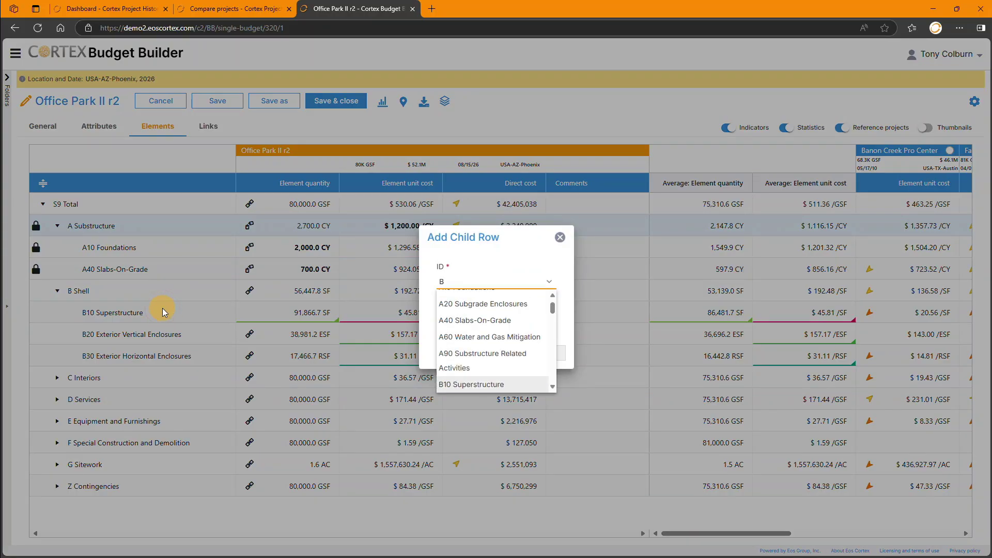
pyautogui.write('40')
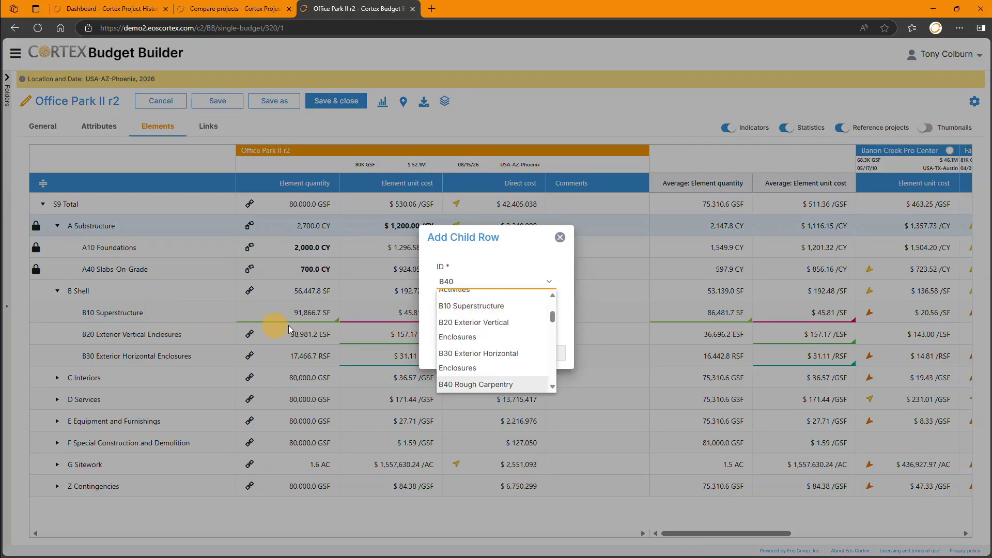
pyautogui.click(475, 384)
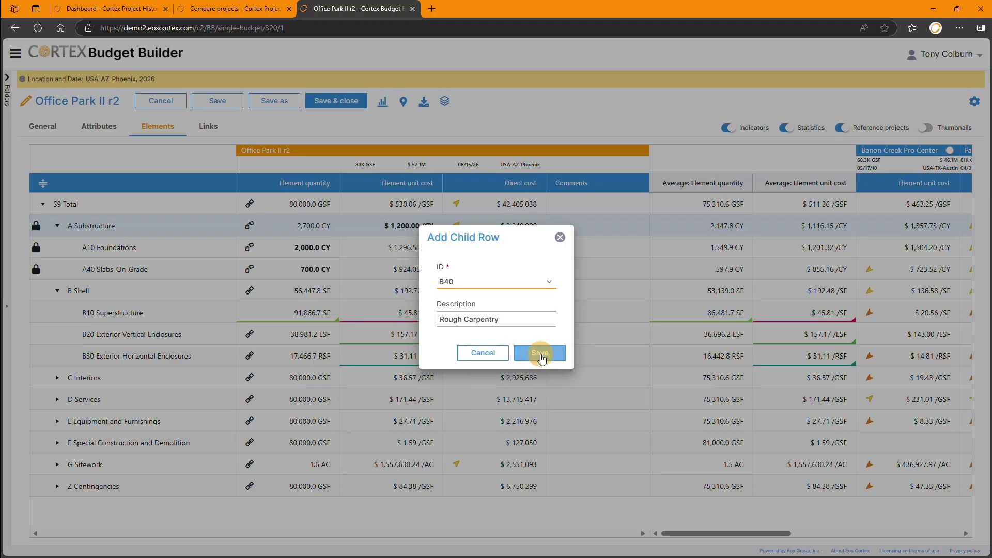
pyautogui.click(540, 357)
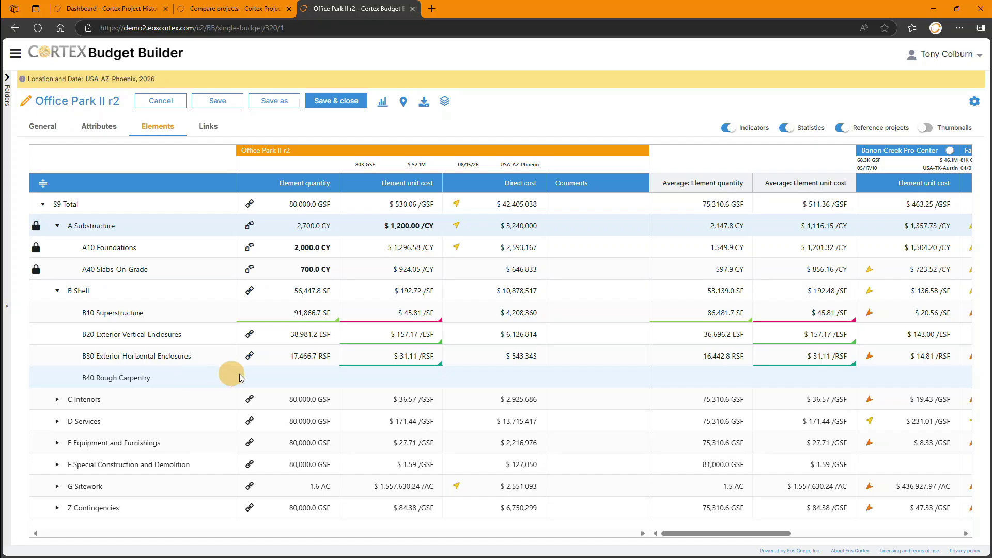
# Give B40 Rough Carpentry an element quantity of 8,000 SF and a direct cost of $96,000.
pyautogui.click(301, 378)
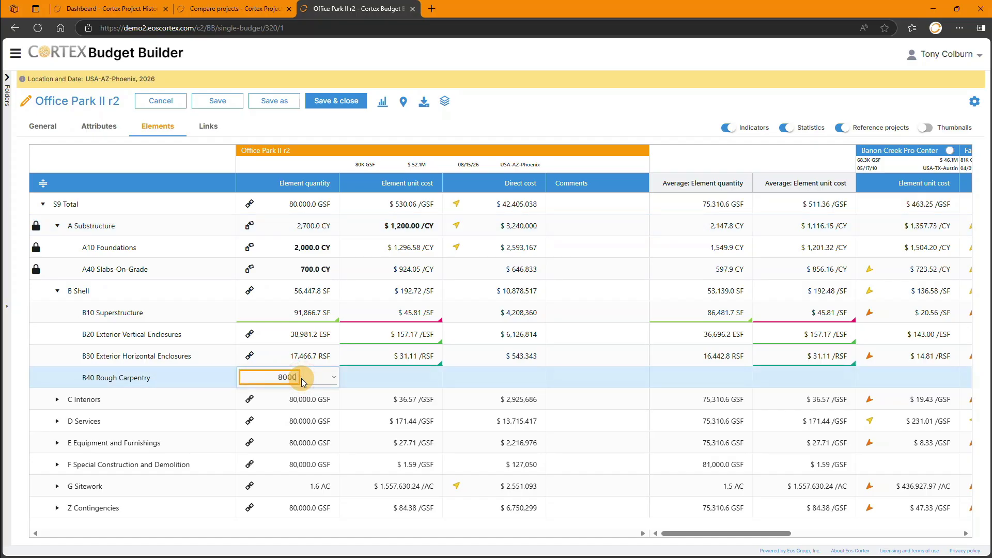
pyautogui.press('Return')
pyautogui.click(496, 380)
pyautogui.write('960')
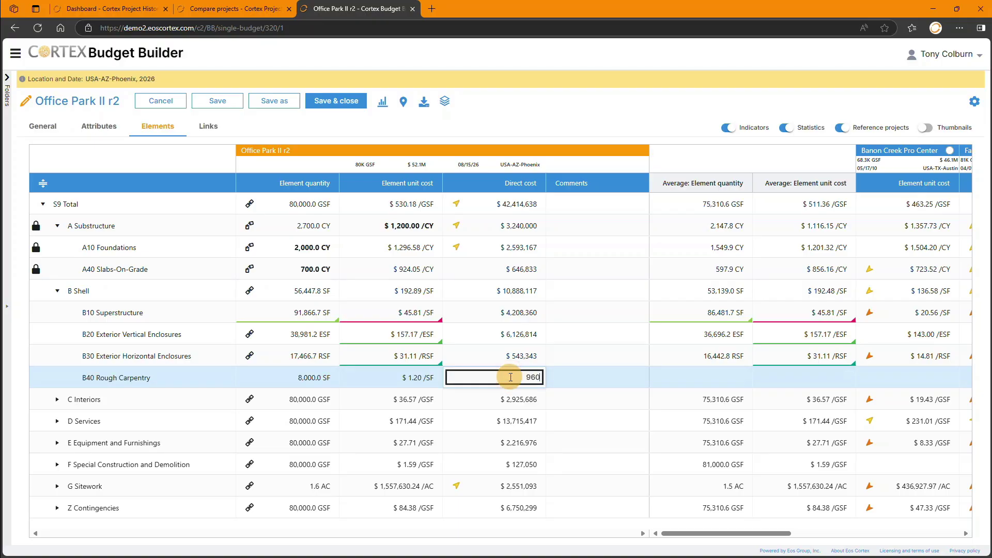
pyautogui.write('6,000')
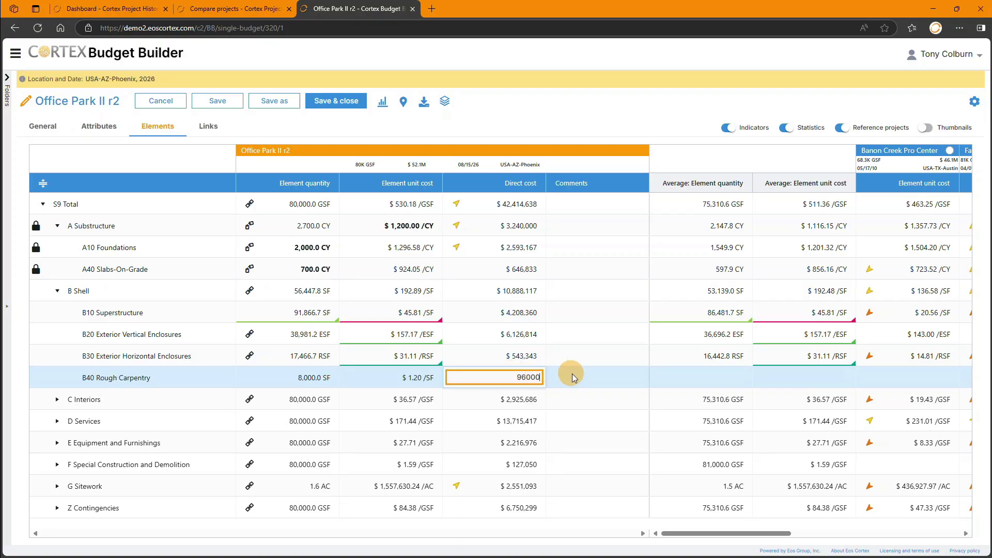
# Enter the comment "Allowance" for B40 Rough Carpentry and lock its row.
pyautogui.click(572, 376)
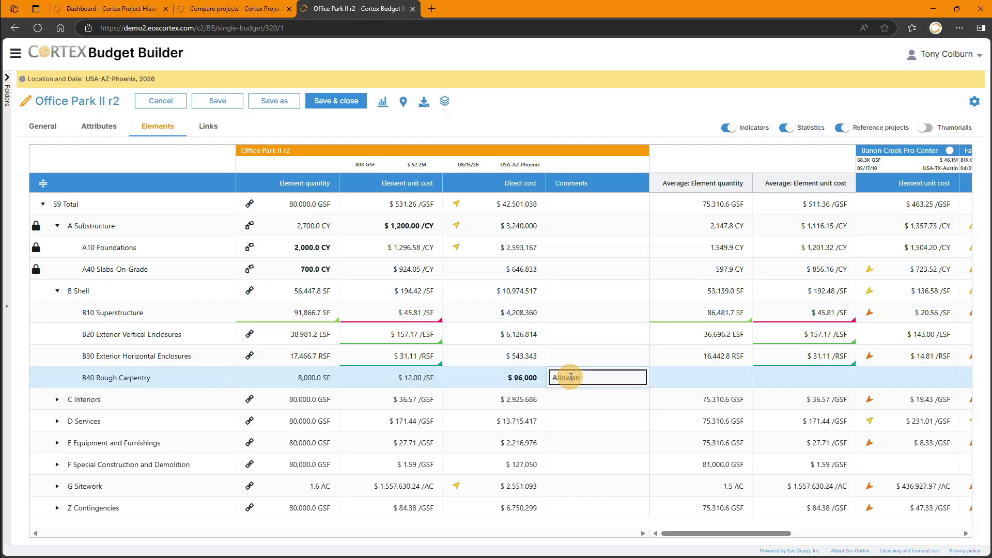
pyautogui.click(382, 379)
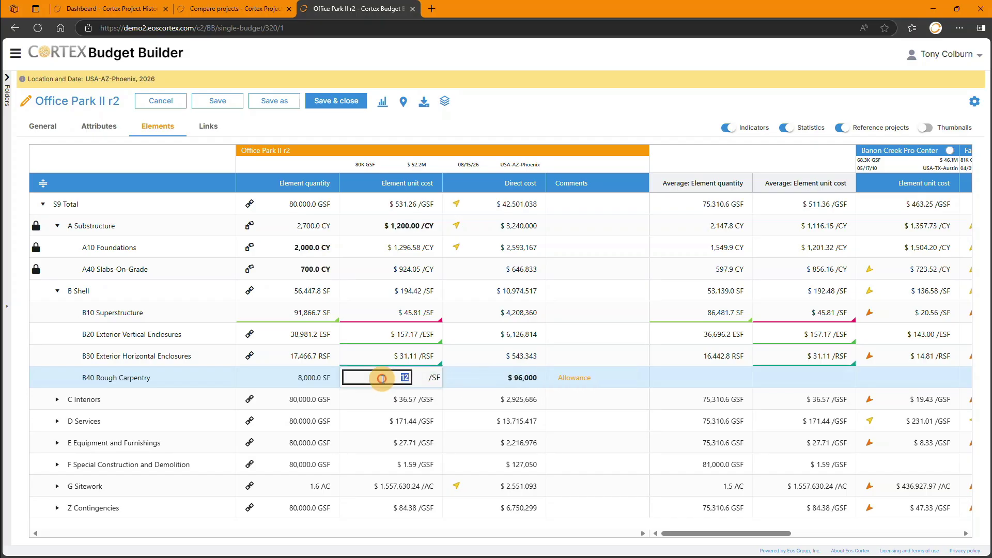
pyautogui.rightClick(181, 380)
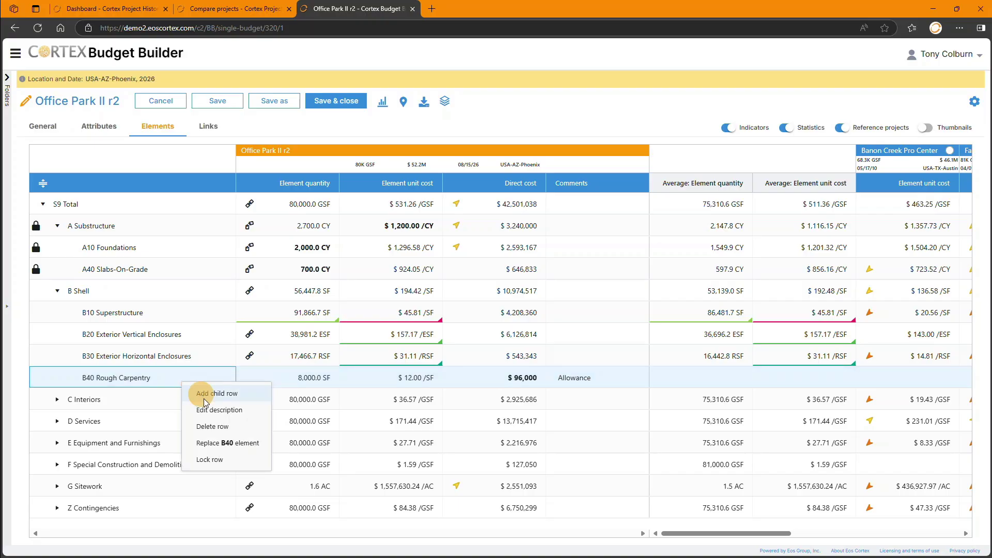
pyautogui.click(220, 458)
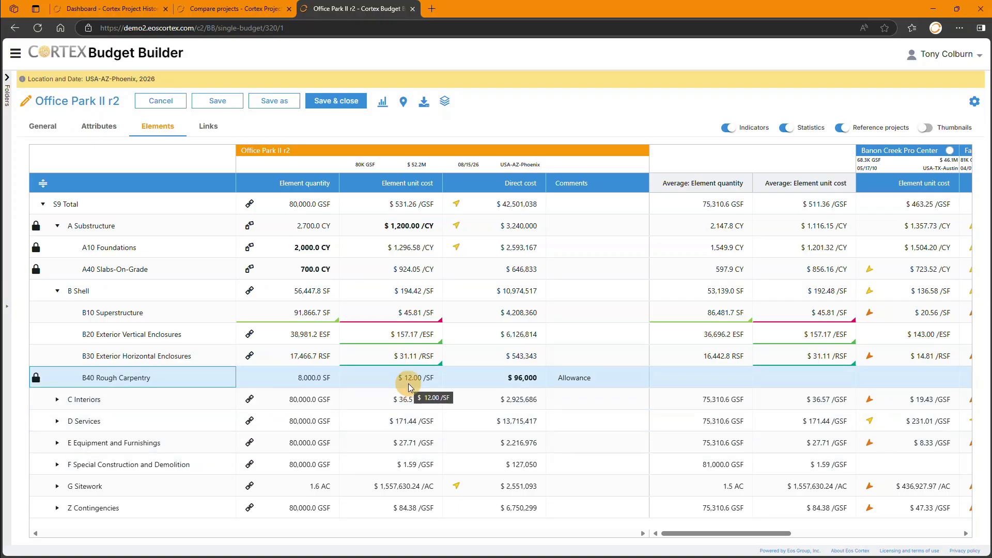
# Apply Southpark Office Center's B Shell unit cost of $231.65 per SF to the budget's B Shell element.
pyautogui.moveTo(693, 532); pyautogui.dragTo(865, 535)
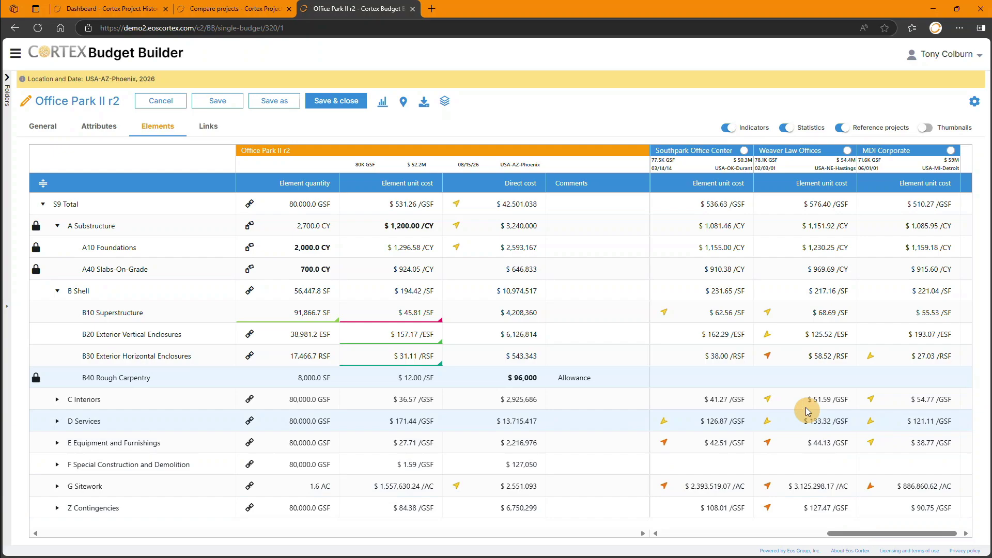
pyautogui.rightClick(714, 297)
pyautogui.click(739, 306)
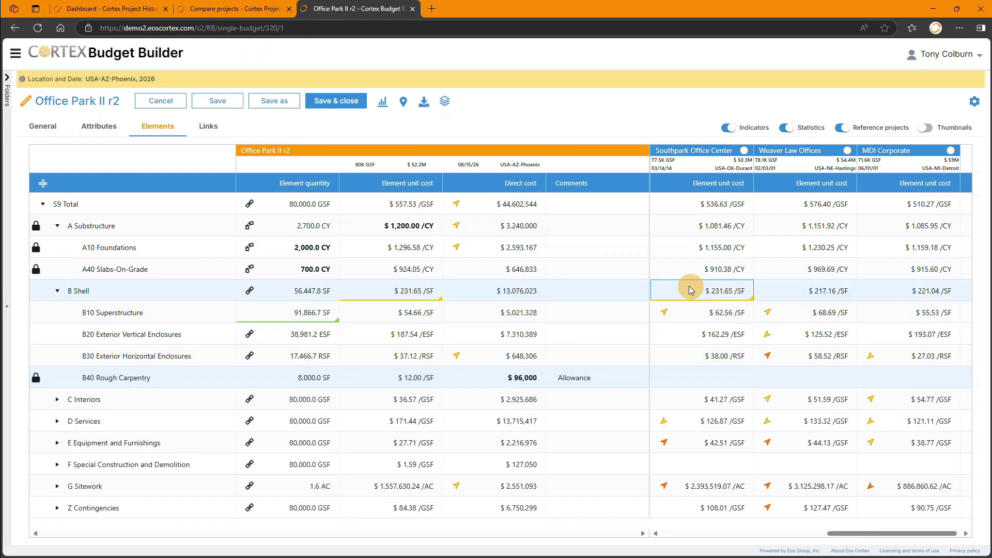
pyautogui.moveTo(405, 294)
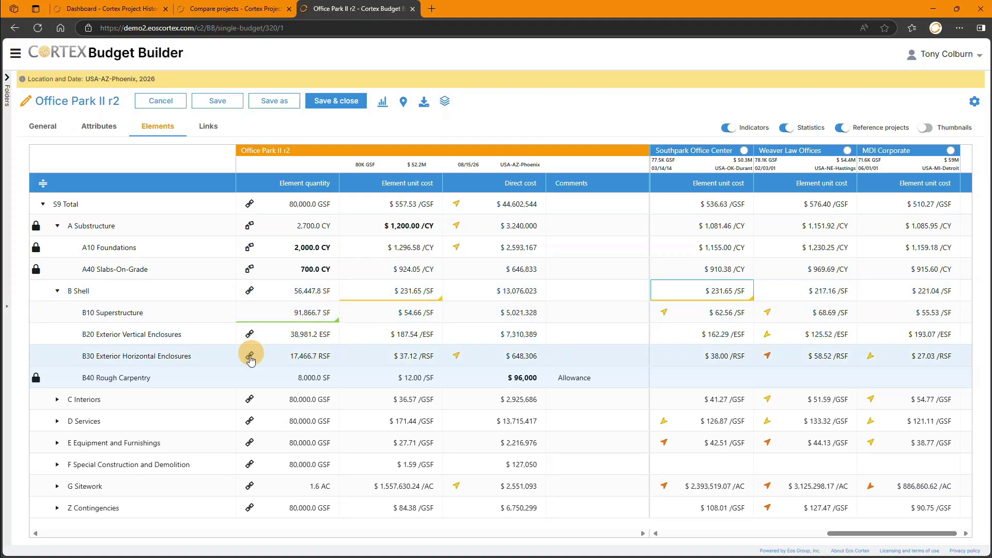
# Search for elements to replace G Sitework, filtering the element quantity to between 5.0 and 6.0 AC.
pyautogui.click(162, 494)
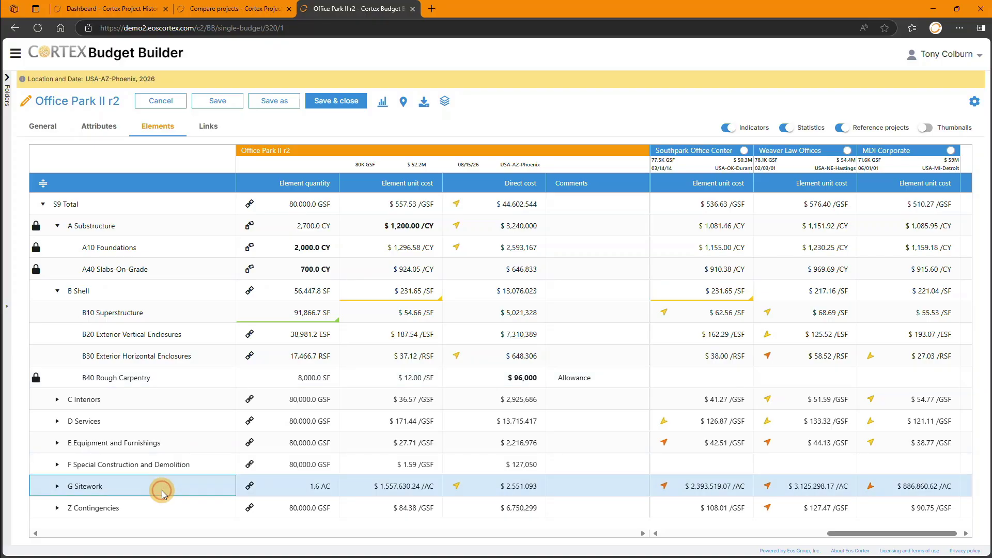
pyautogui.rightClick(162, 494)
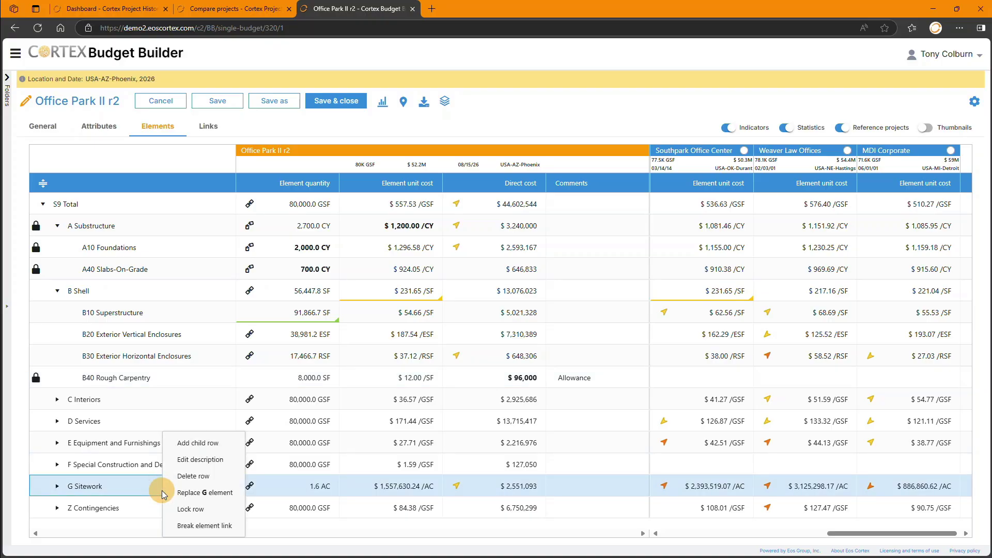
pyautogui.click(190, 495)
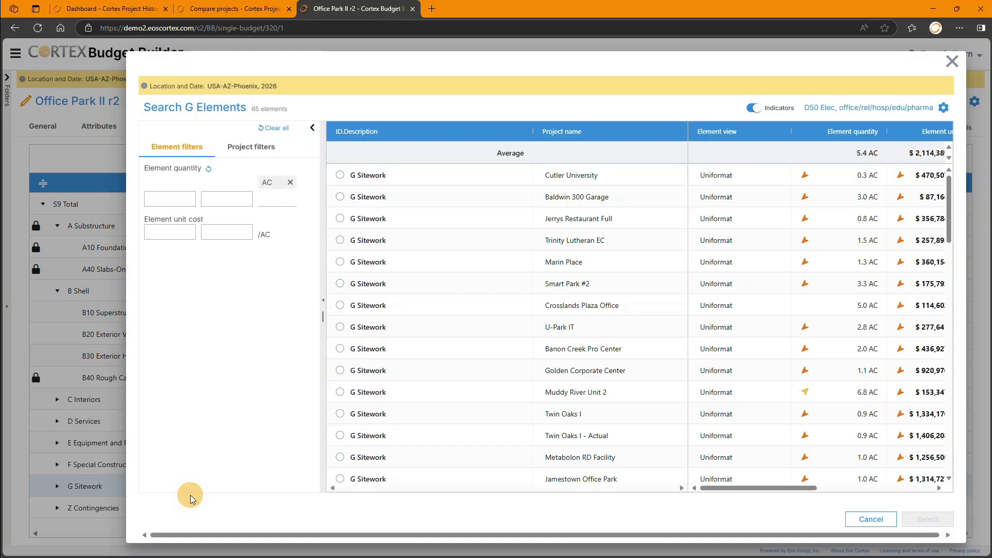
pyautogui.click(182, 200)
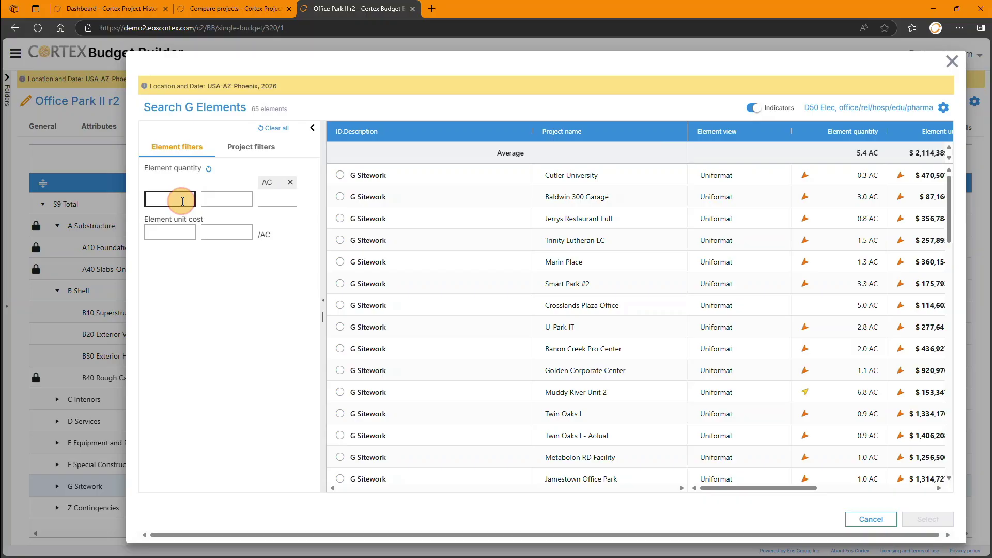
pyautogui.write('5')
pyautogui.press('Tab')
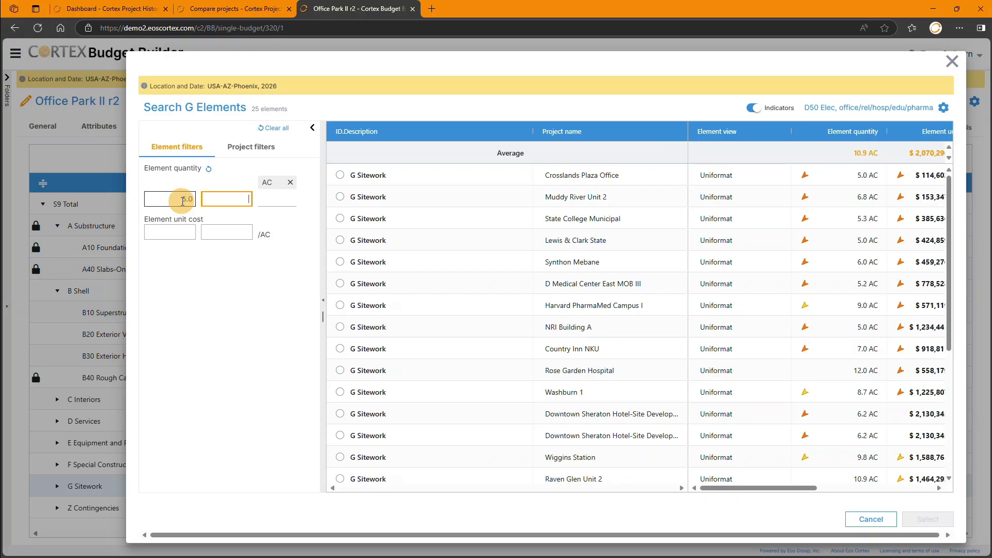
pyautogui.press('Tab')
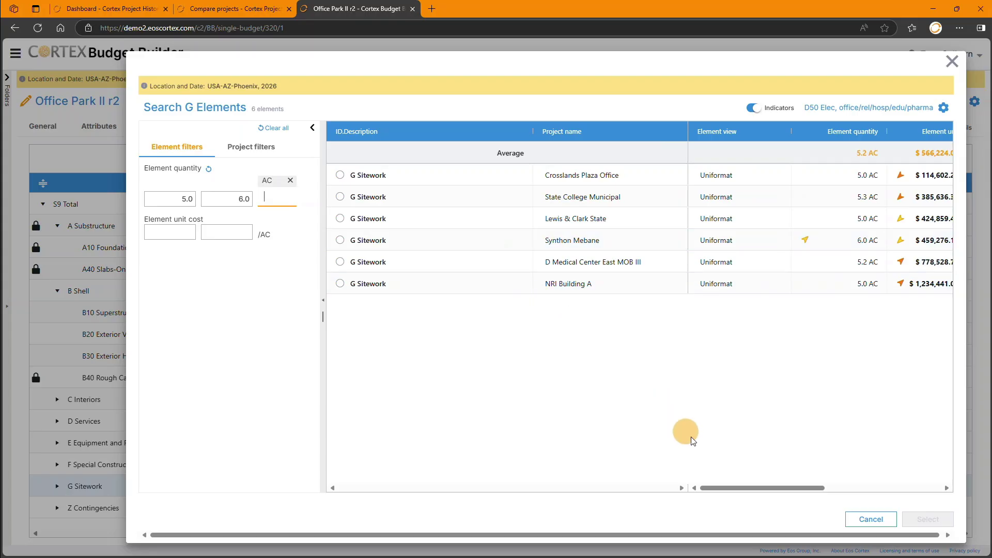
pyautogui.moveTo(739, 488); pyautogui.dragTo(794, 498)
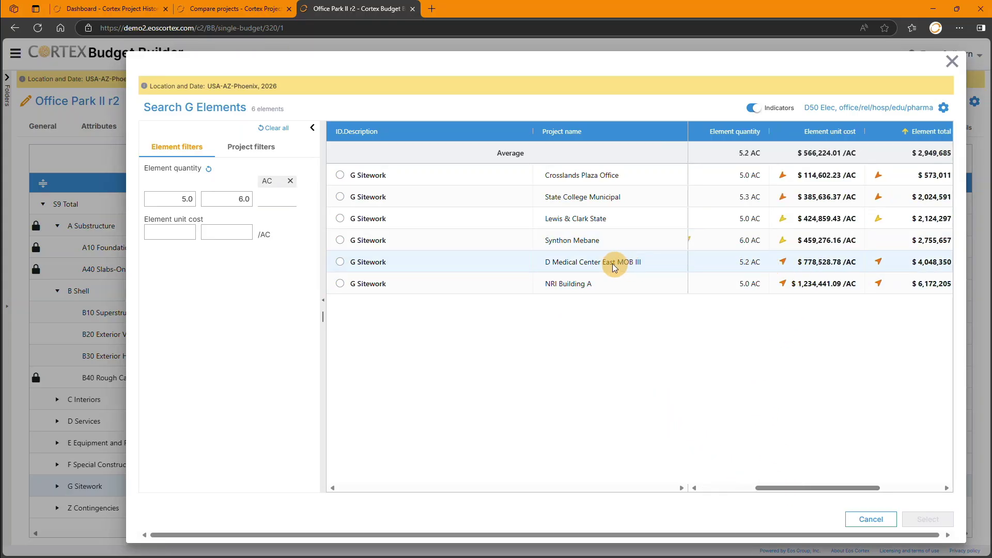
# Replace G Sitework's unit cost with D Medical Center East MOB III's, including child elements but without replacing the element quantity.
pyautogui.click(340, 262)
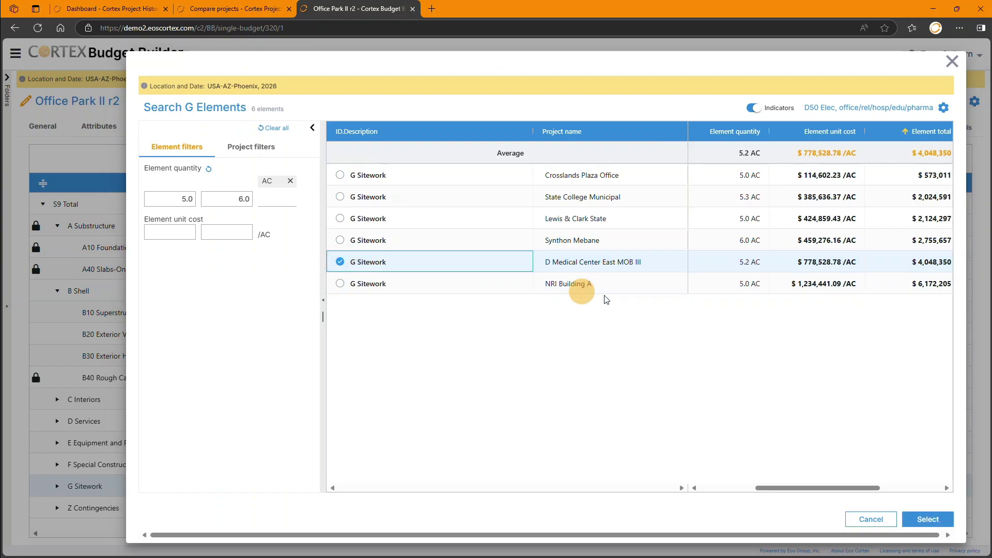
pyautogui.click(928, 519)
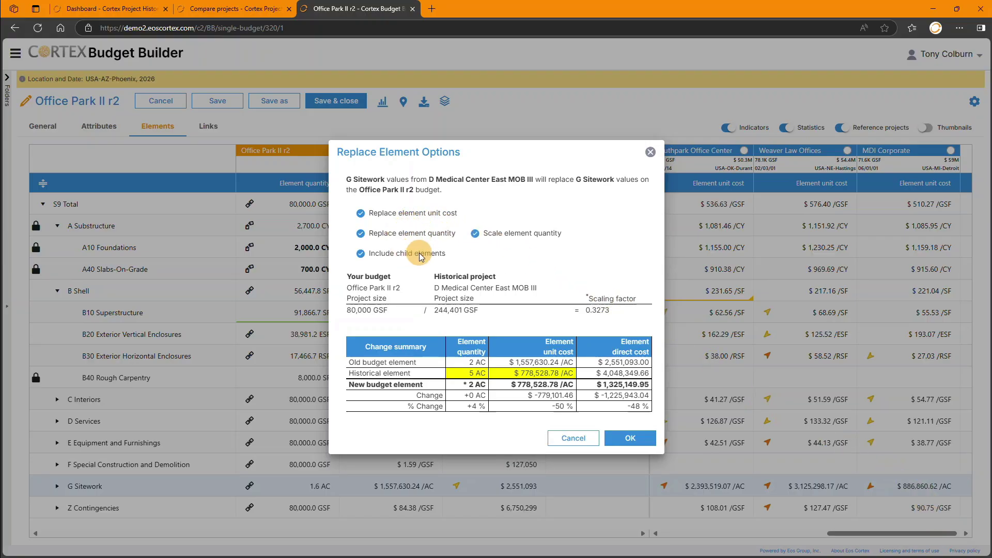
pyautogui.click(361, 233)
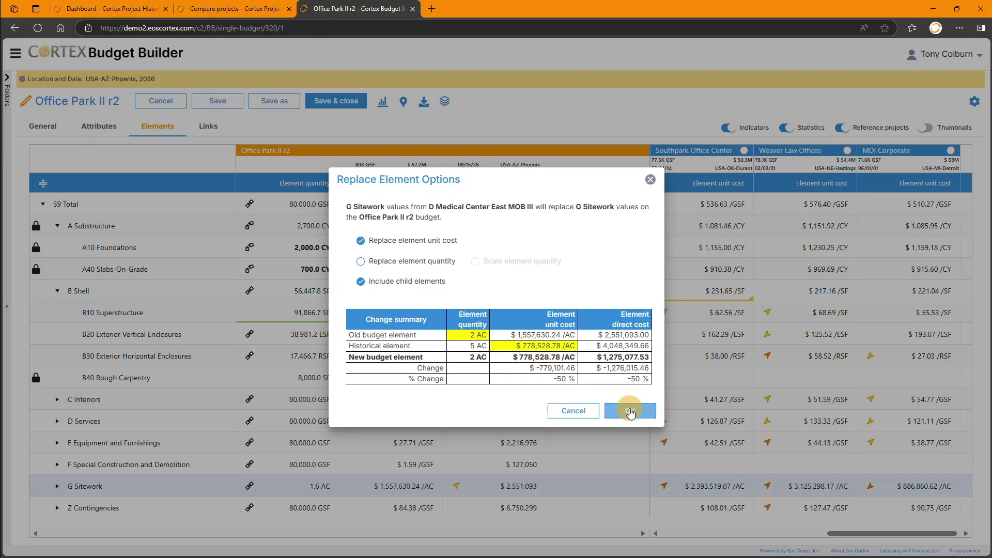
pyautogui.click(629, 410)
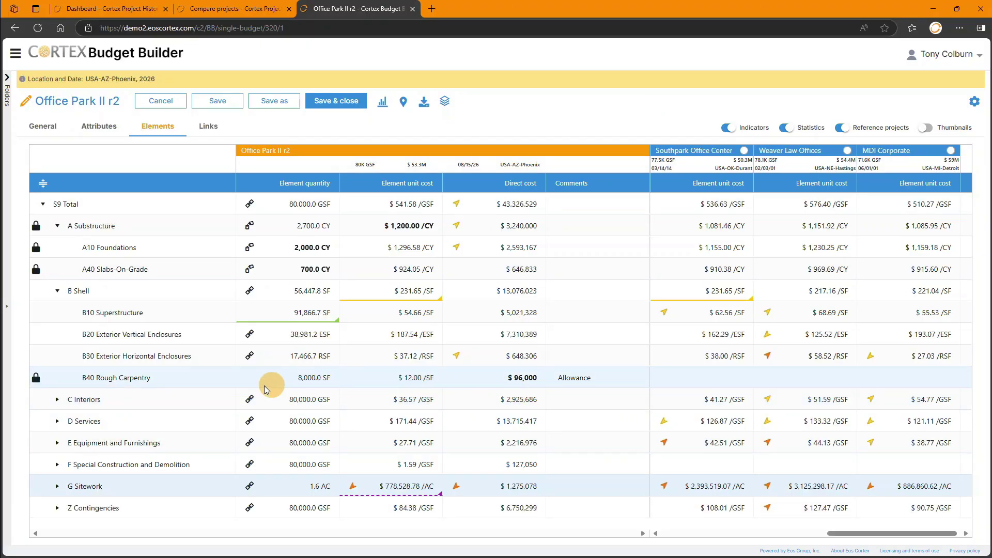
# Lock the G Sitework element together with all of its child elements, and collapse its branch.
pyautogui.moveTo(398, 493)
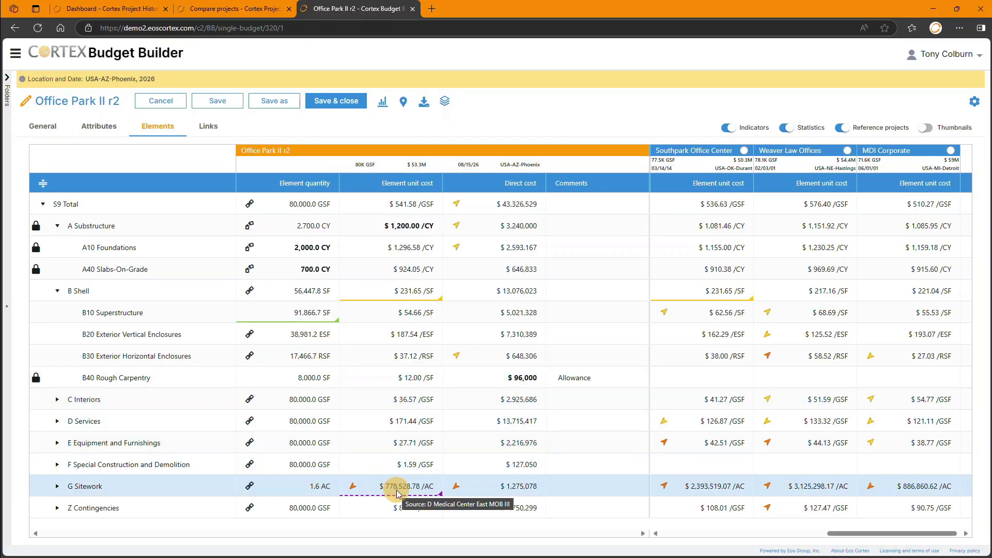
pyautogui.click(57, 486)
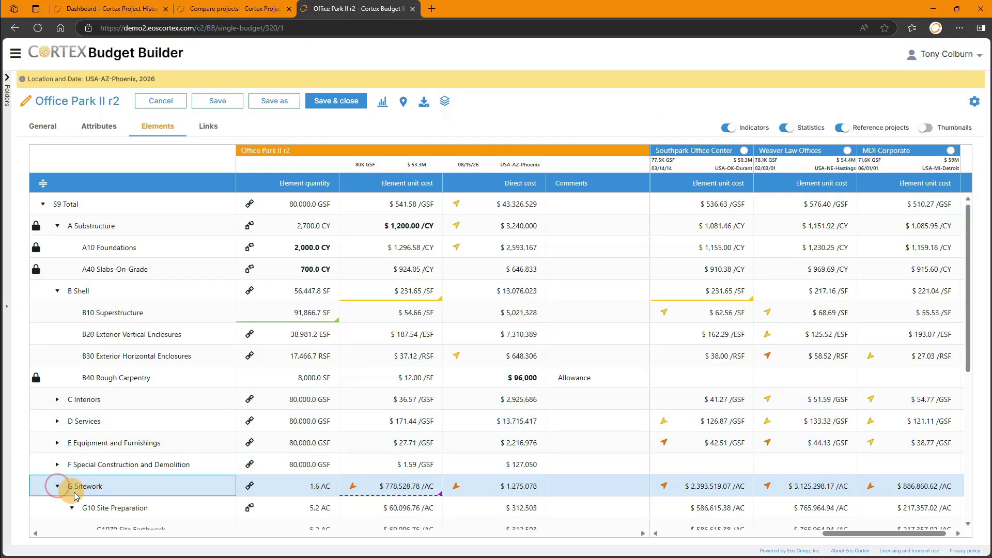
pyautogui.scroll(-5, 75, 496)
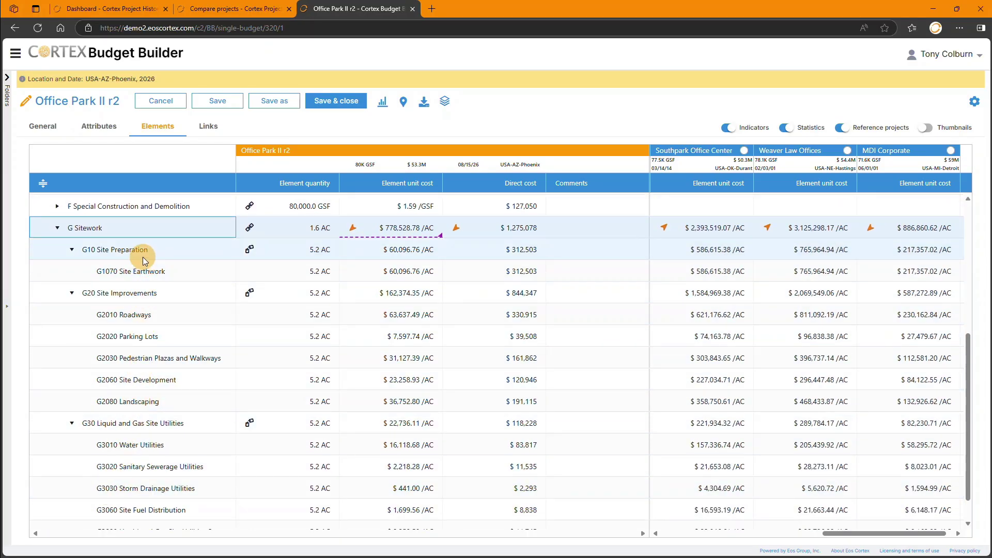
pyautogui.rightClick(137, 228)
pyautogui.click(162, 306)
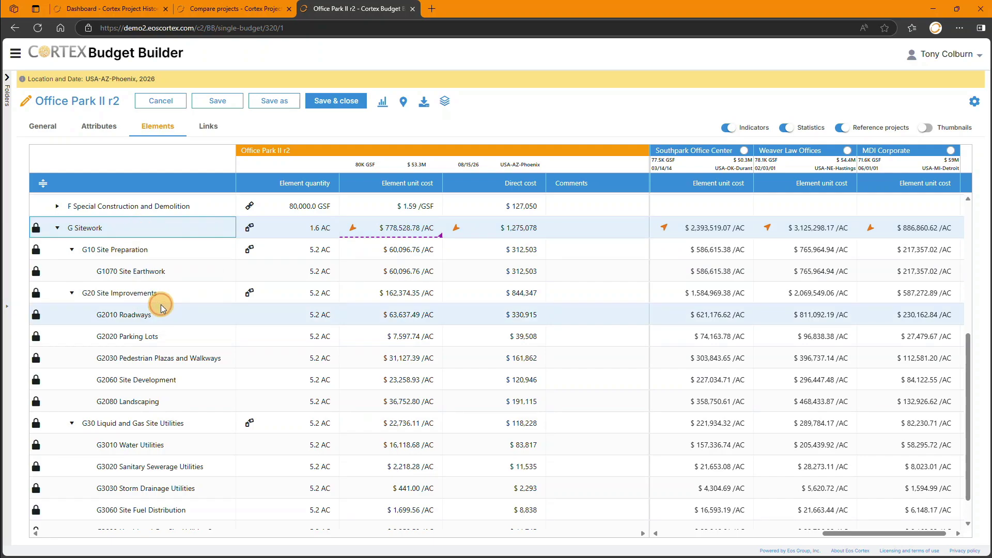
pyautogui.click(58, 229)
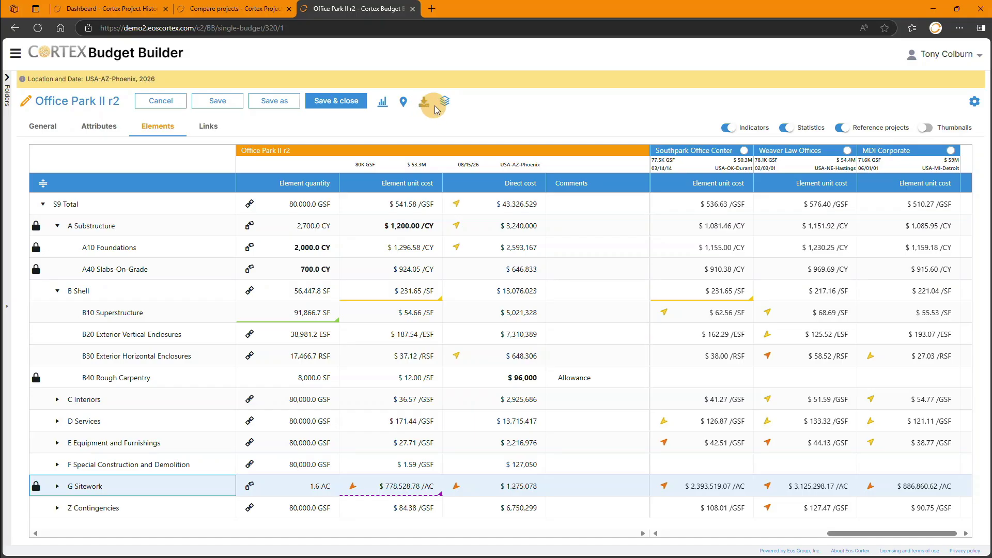
# View the high-low chart of element unit costs for S9 Total, and close the chart.
pyautogui.click(382, 102)
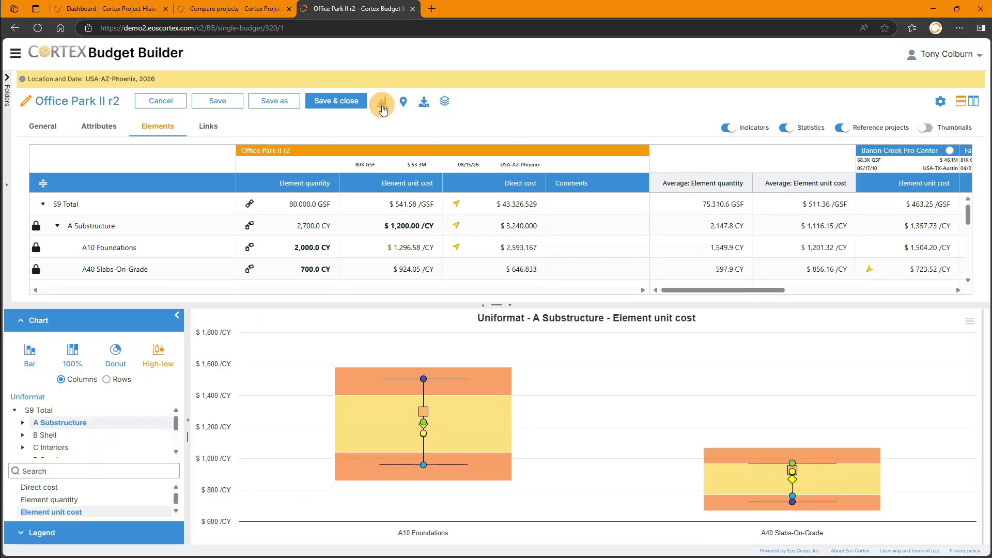
pyautogui.click(77, 411)
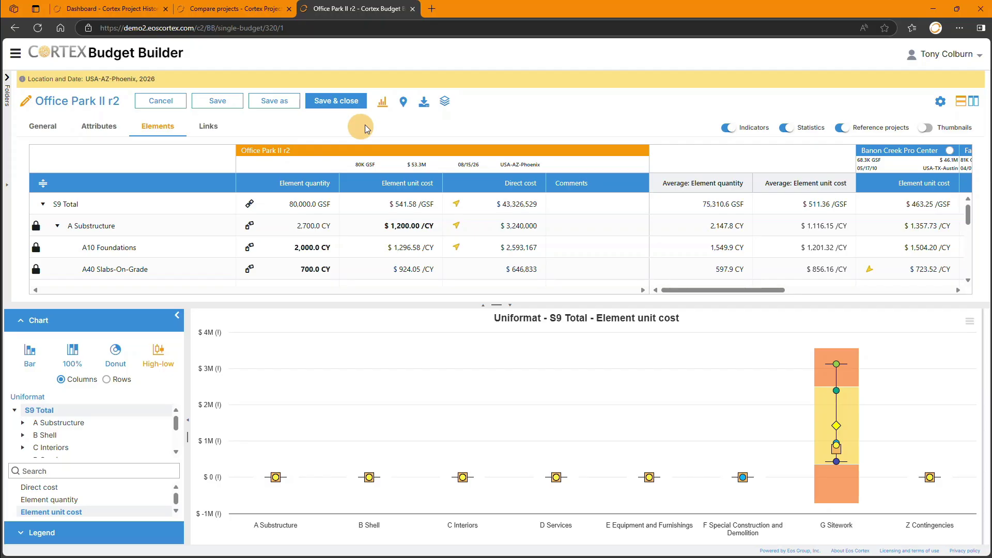
pyautogui.click(382, 112)
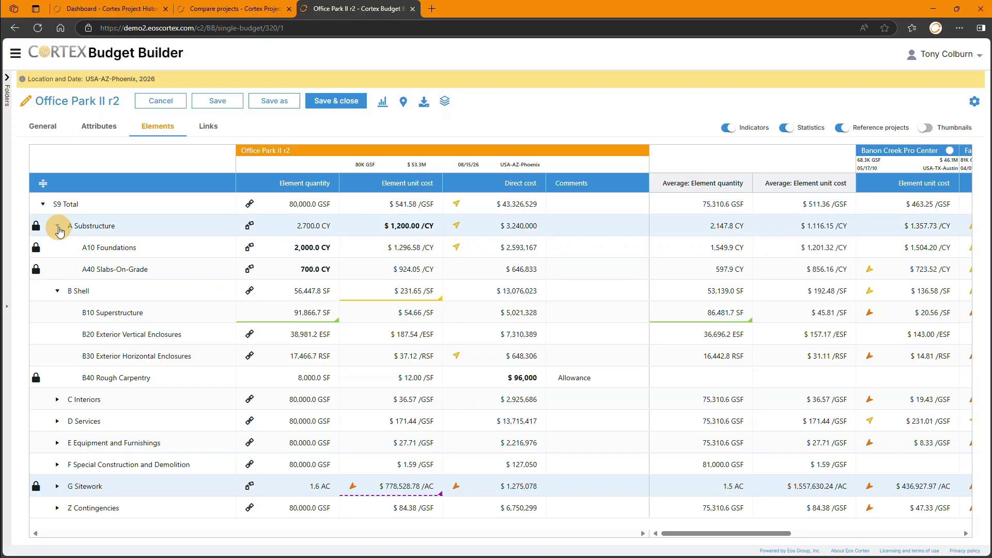
# Collapse A Substructure and B Shell, and expand Z Contingencies to examine its child elements.
pyautogui.click(57, 226)
pyautogui.click(57, 247)
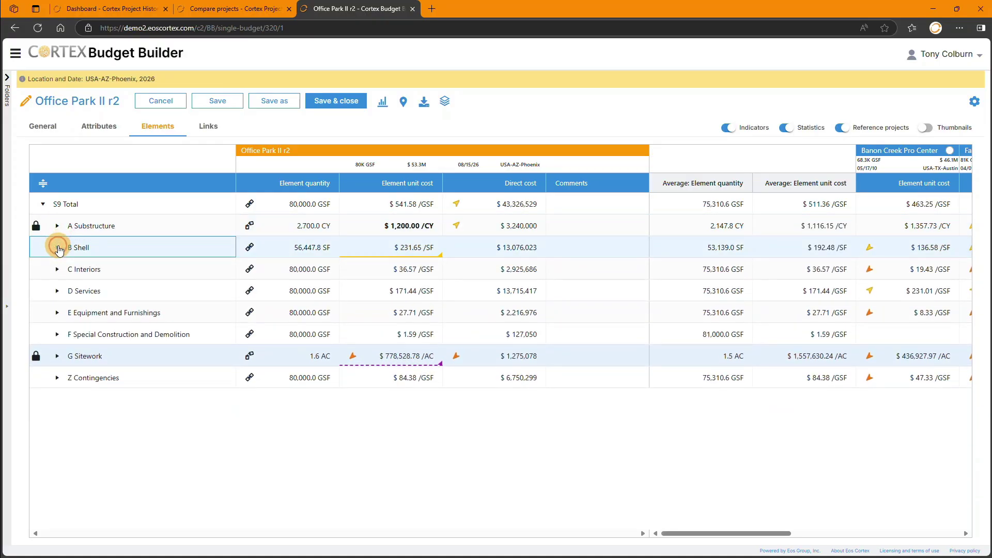
pyautogui.click(143, 380)
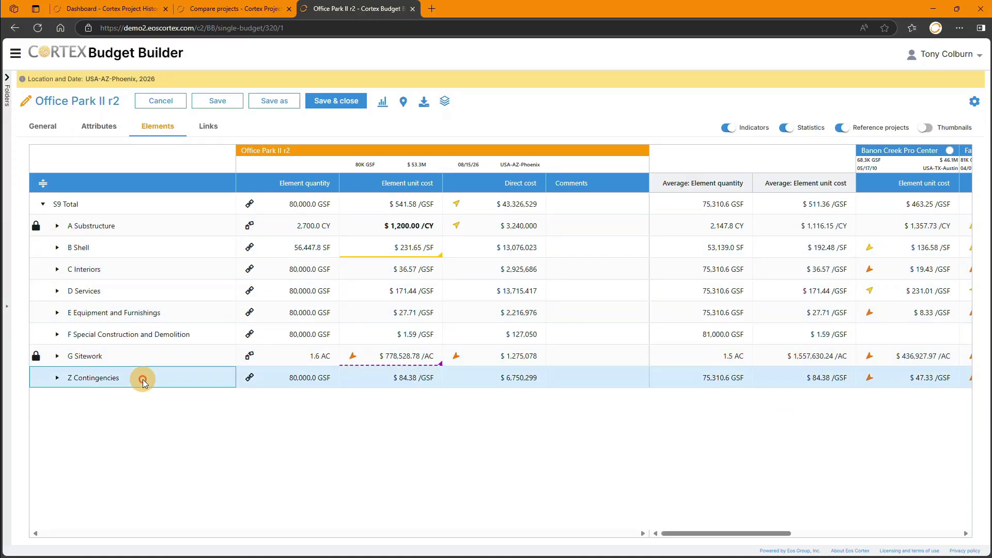
pyautogui.click(56, 378)
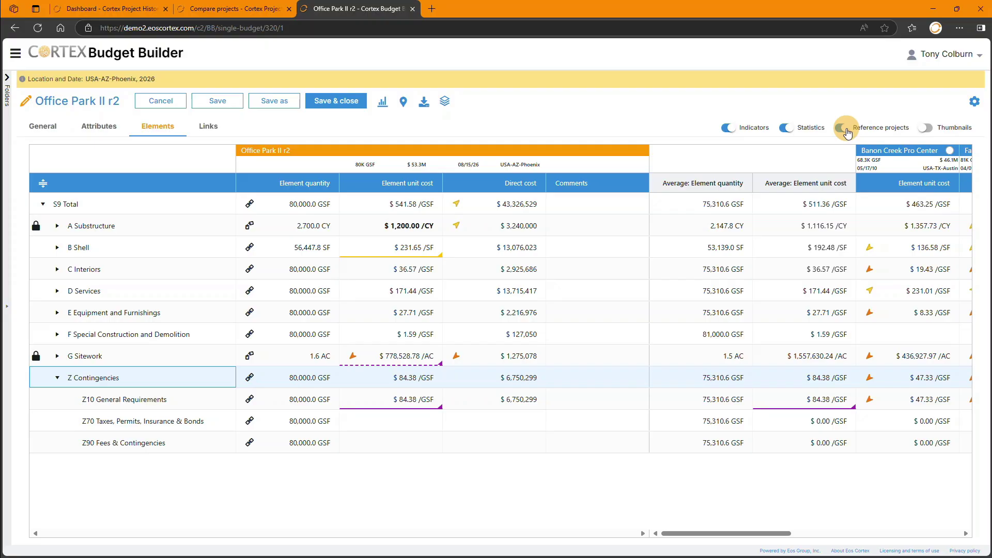
# Hide the reference projects and statistics, and enlarge the Markups section beneath the element grid.
pyautogui.click(846, 131)
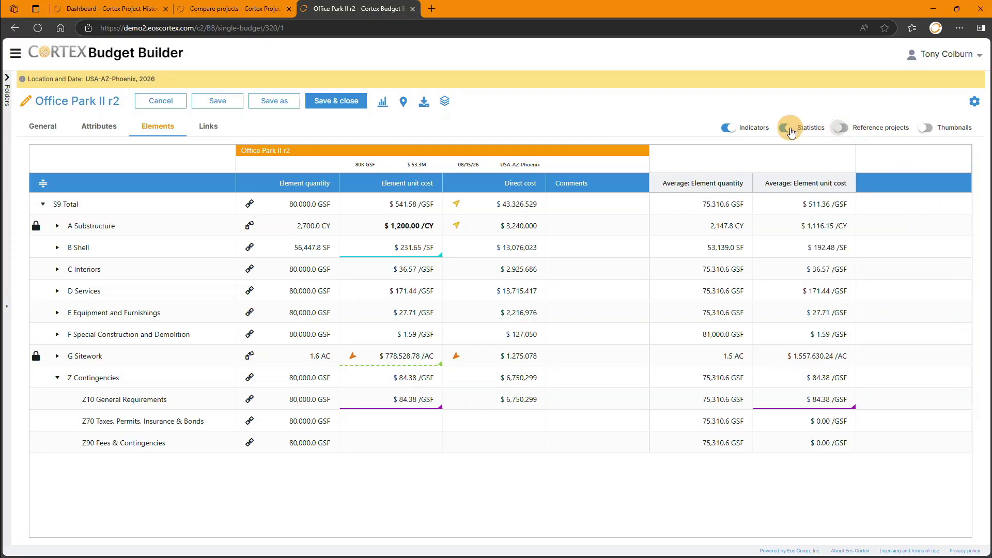
pyautogui.click(792, 133)
pyautogui.moveTo(503, 338); pyautogui.dragTo(493, 191)
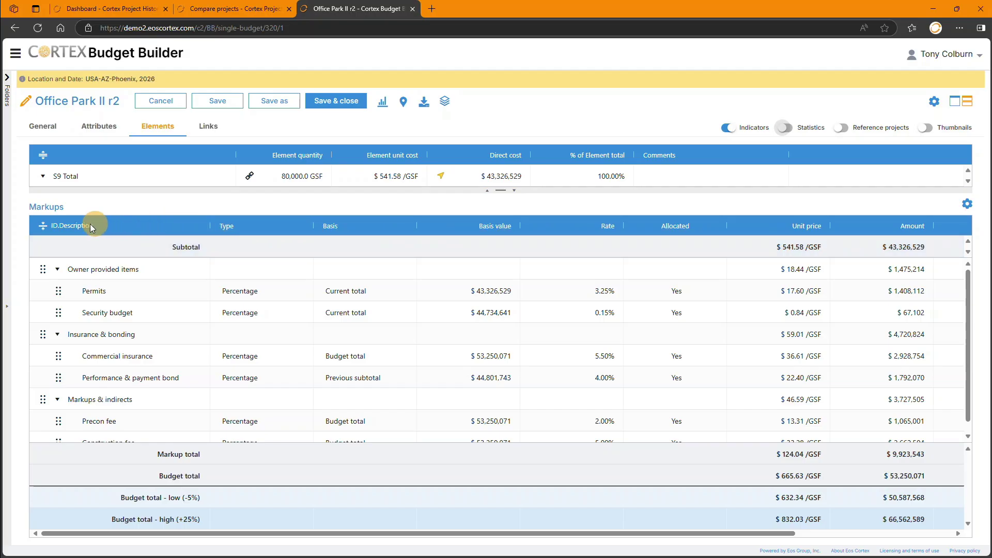
# Set the Permits markup rate under Owner provided items to 4.5%, keeping the Percentage type and Current total basis.
pyautogui.click(43, 226)
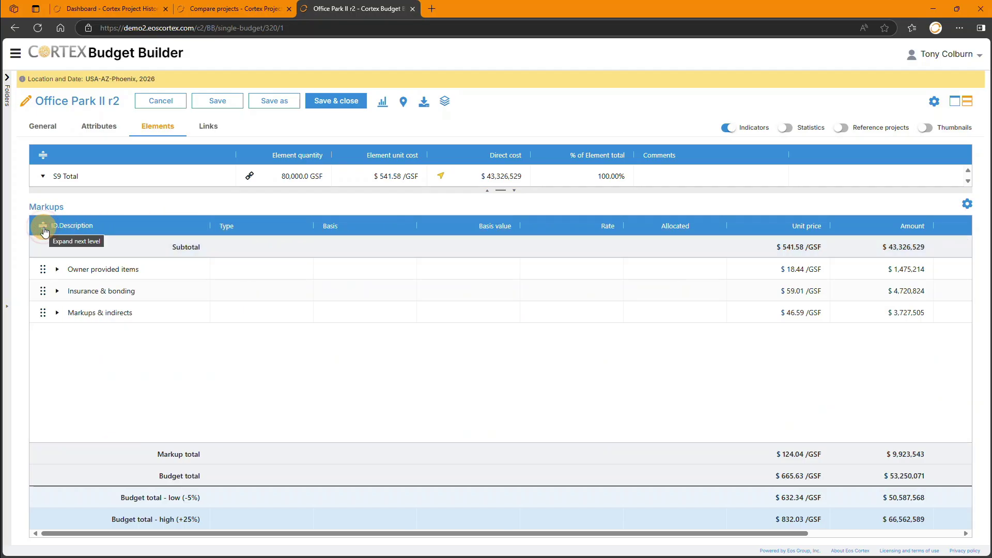
pyautogui.click(57, 269)
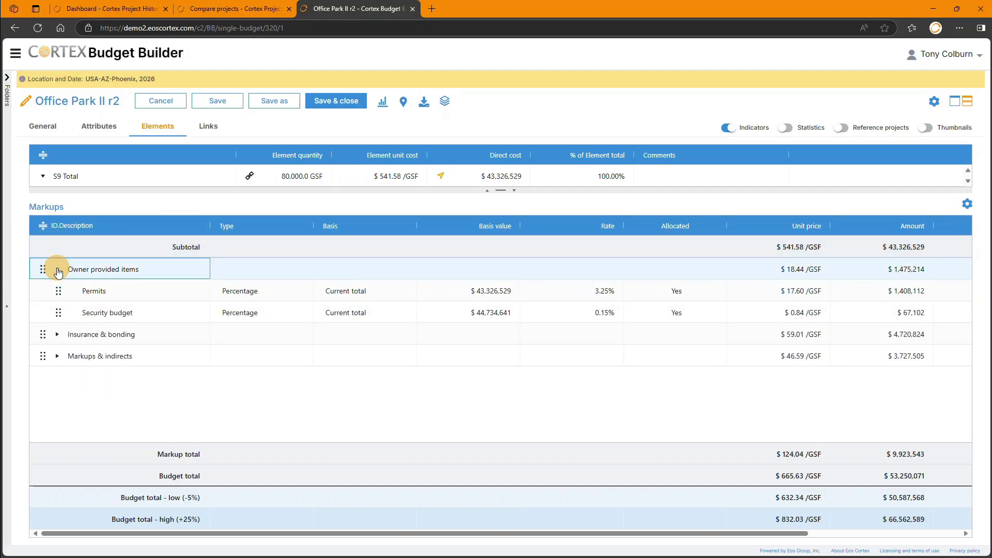
pyautogui.click(111, 292)
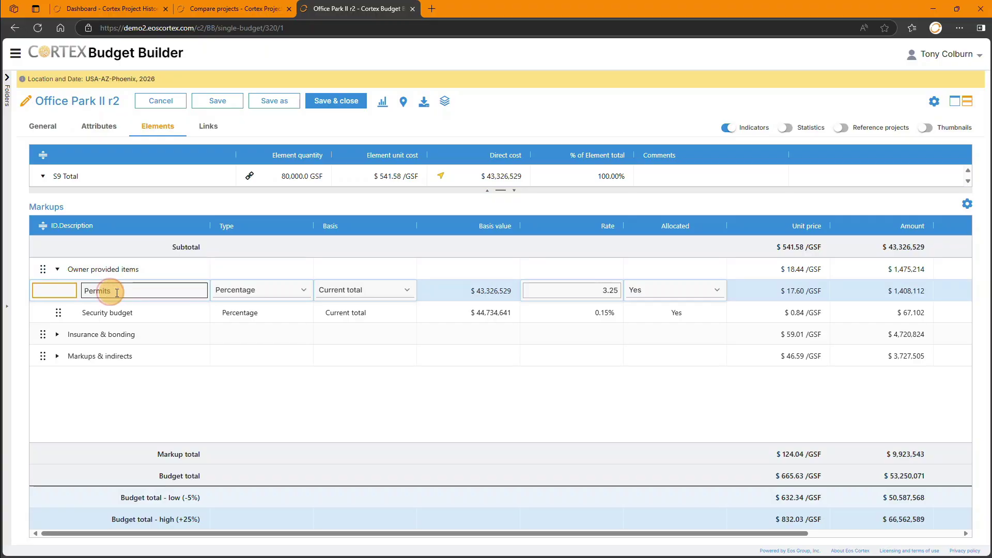
pyautogui.click(299, 290)
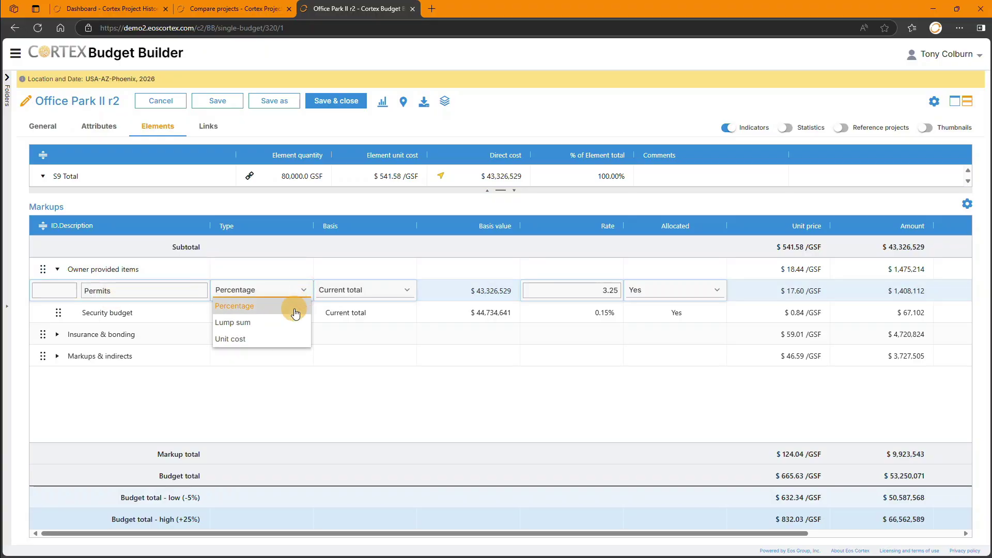
pyautogui.click(404, 291)
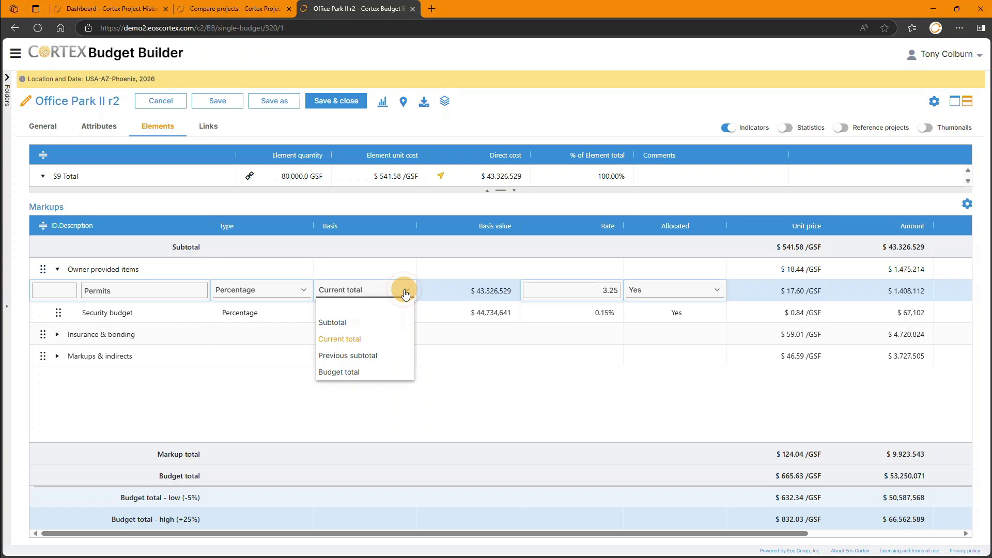
pyautogui.click(578, 292)
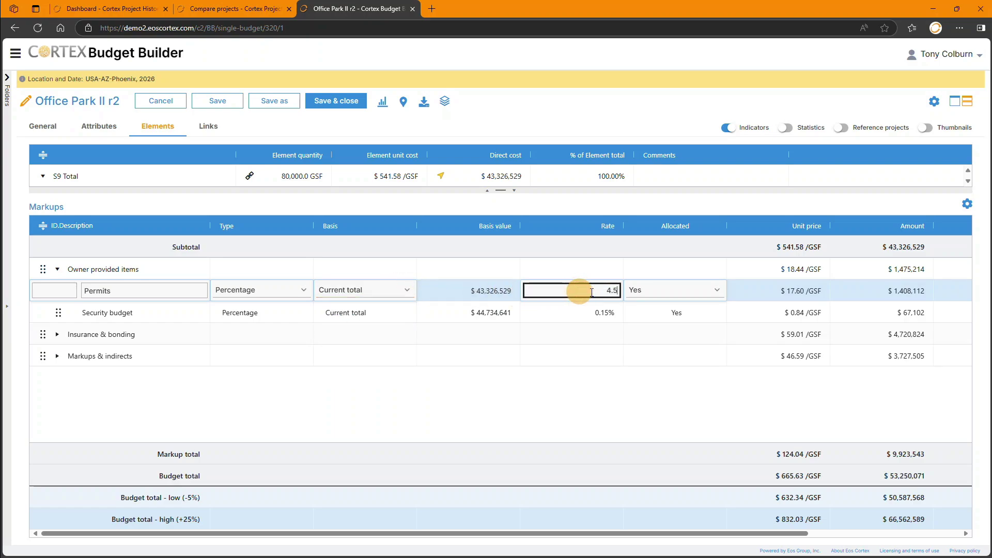
pyautogui.click(718, 293)
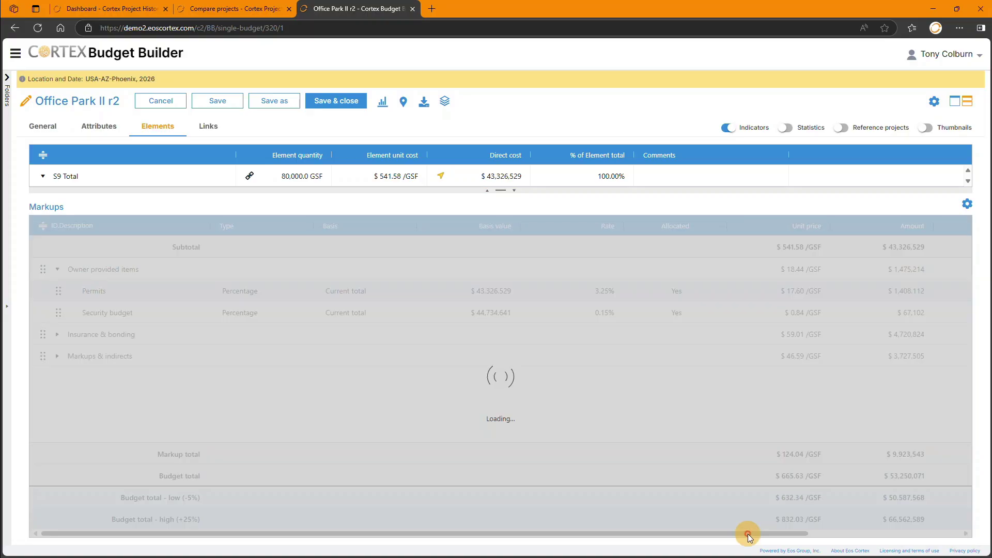
pyautogui.moveTo(744, 534); pyautogui.dragTo(764, 547)
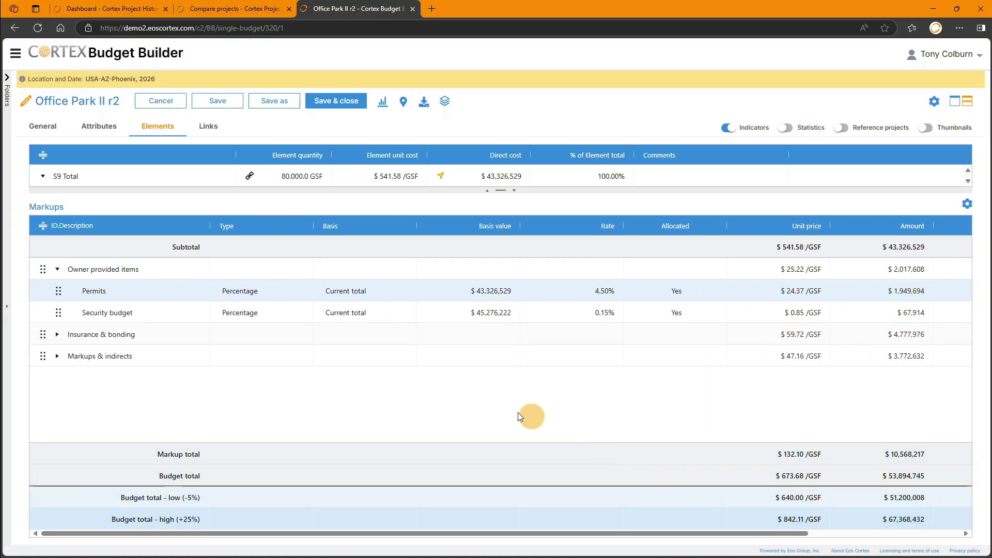
# Add a "Drones & photography" markup row to Owner provided items as a Lump sum of $50,000.
pyautogui.rightClick(168, 269)
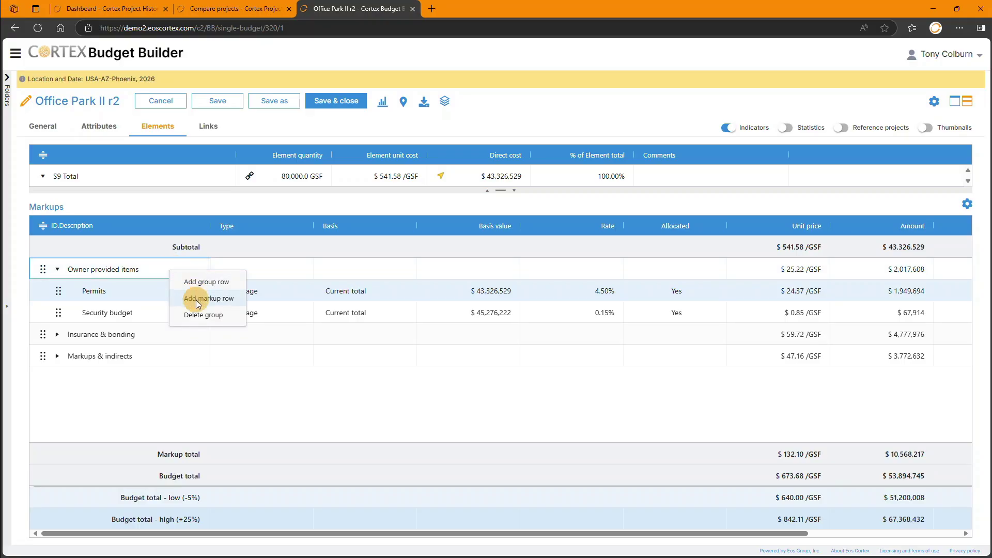
pyautogui.click(198, 299)
pyautogui.click(170, 290)
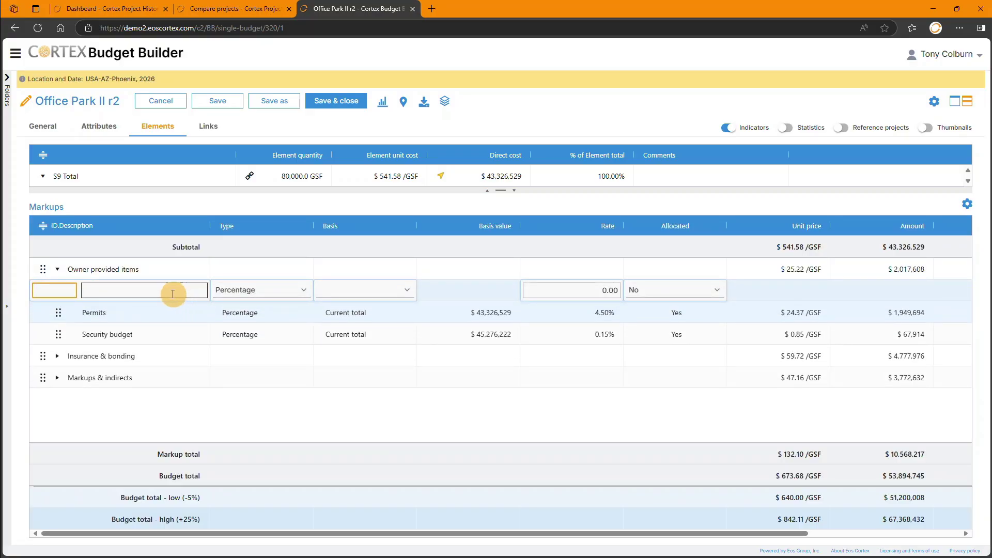
pyautogui.click(168, 290)
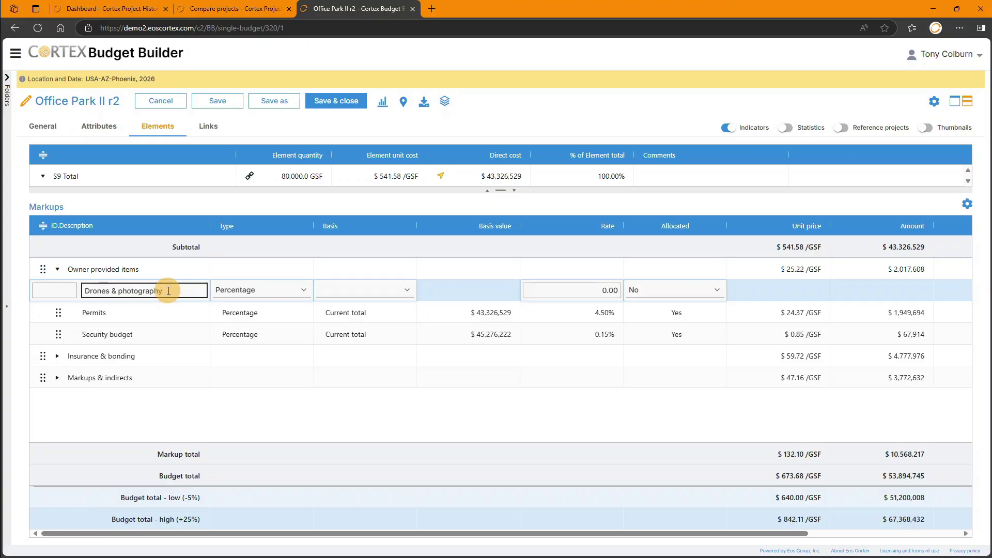
pyautogui.click(301, 291)
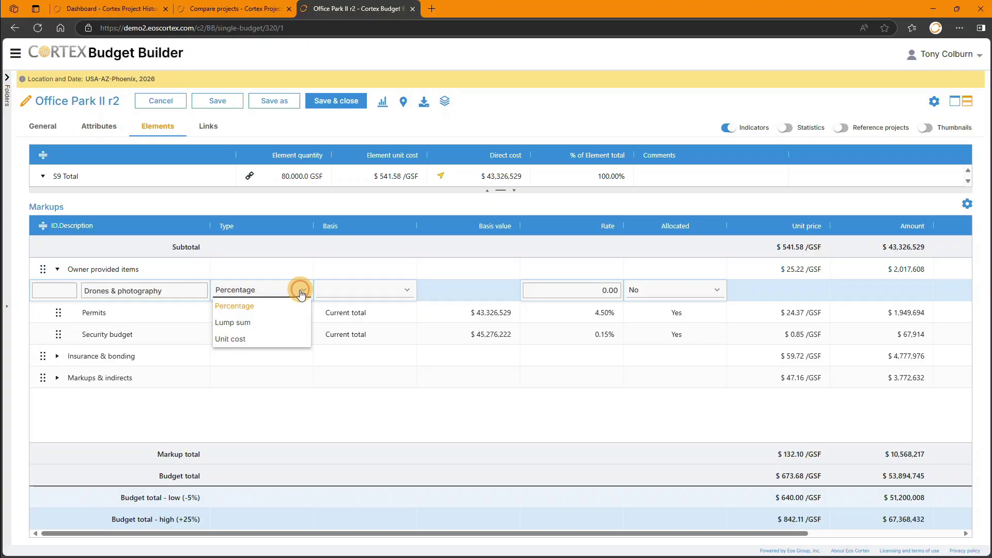
pyautogui.click(278, 322)
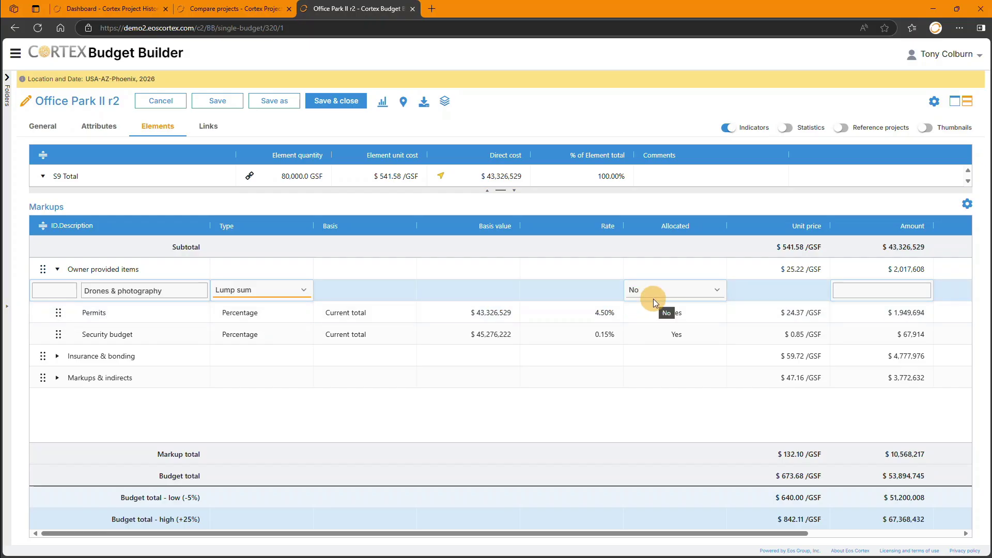
pyautogui.click(860, 291)
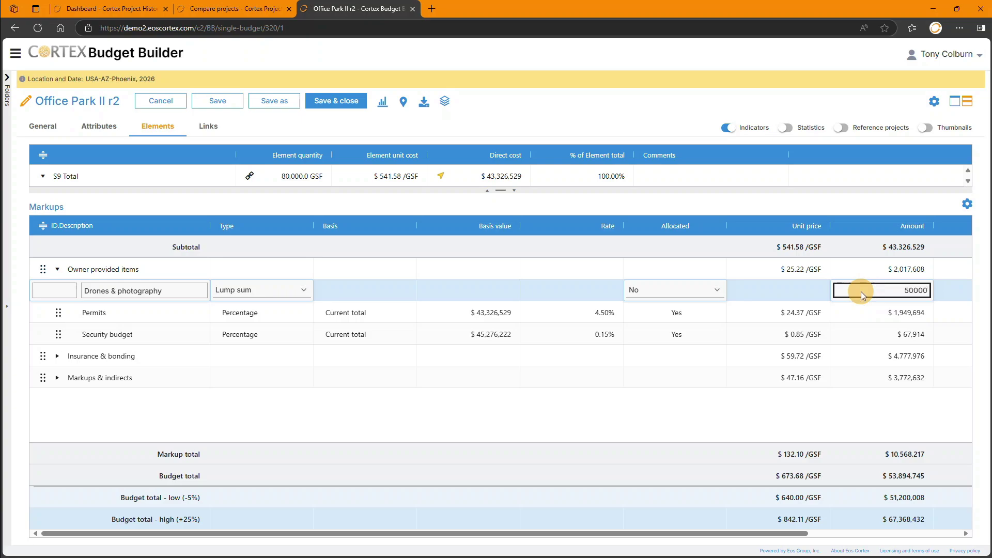
pyautogui.press('Return')
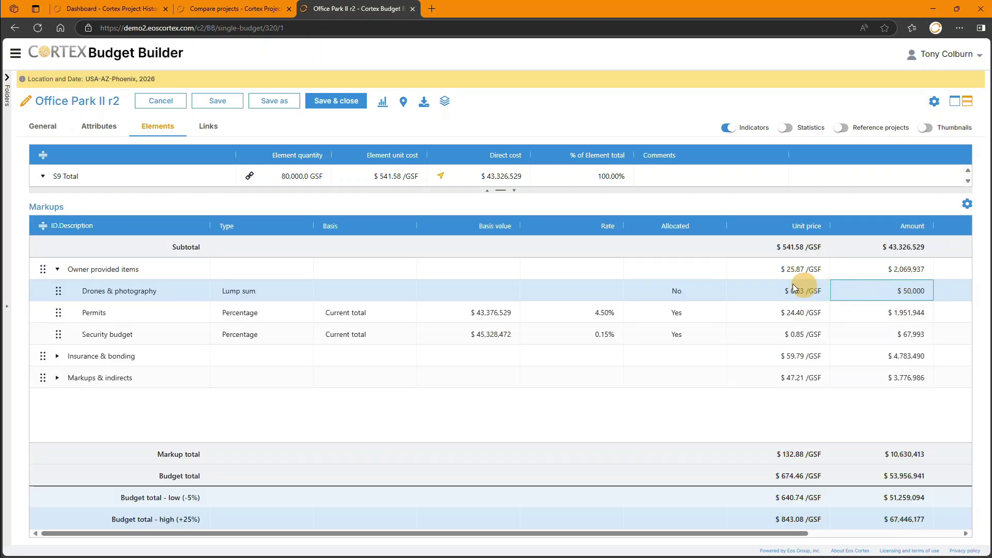
# Expand the Insurance & bonding and Markups & indirects groups to review their markup rows.
pyautogui.click(57, 356)
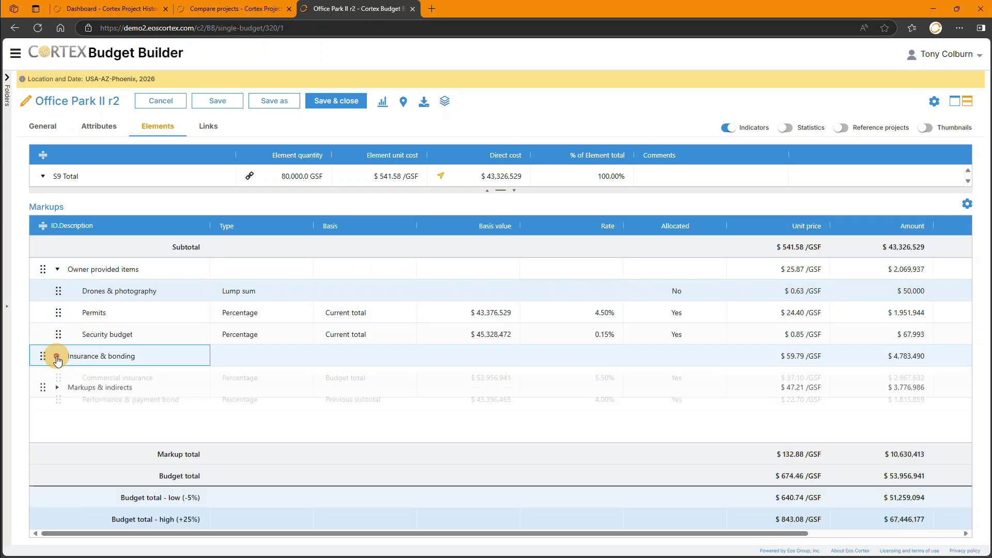
pyautogui.click(57, 421)
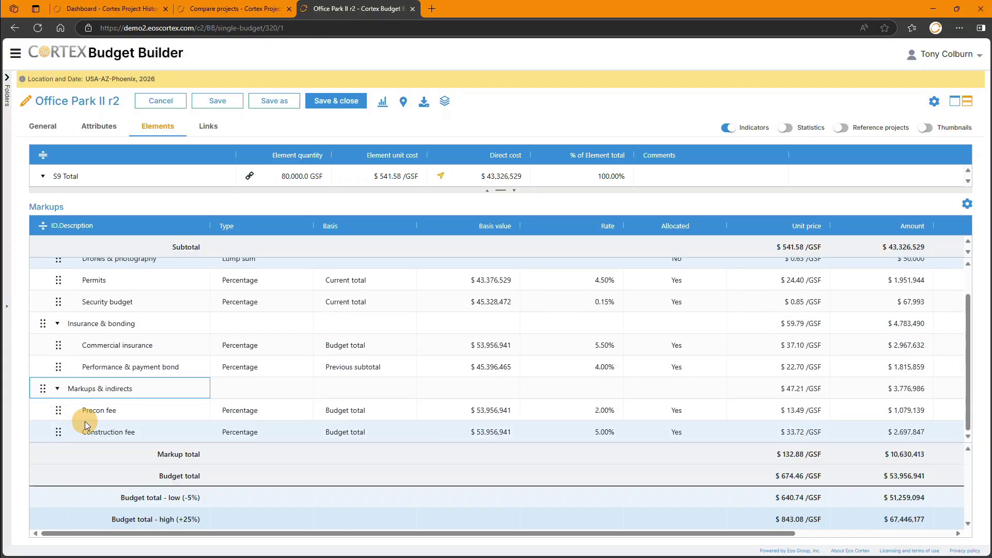
pyautogui.scroll(1, 86, 424)
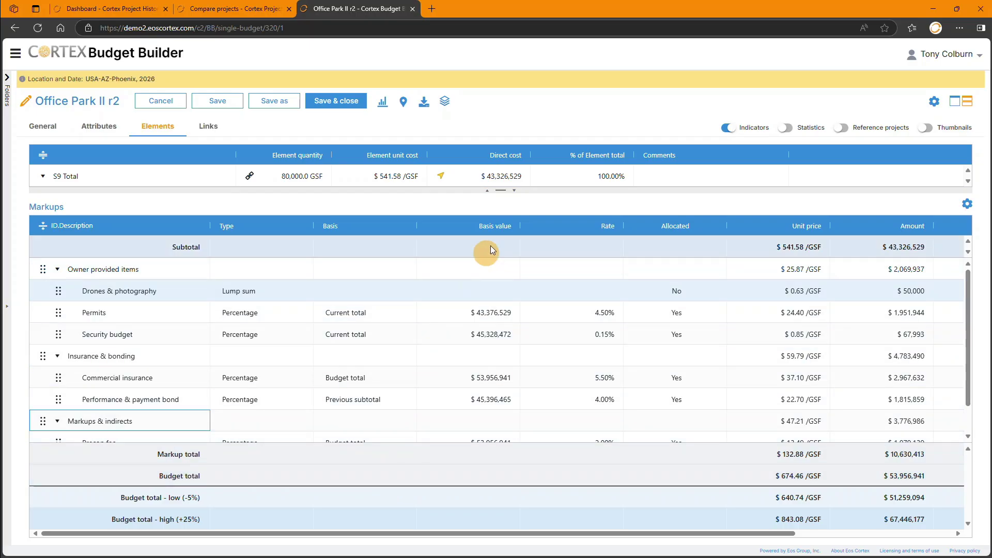
# Set the Budget total unit price to $675.00 per GSF and distribute the change across the unlocked elements.
pyautogui.moveTo(502, 192); pyautogui.dragTo(505, 366)
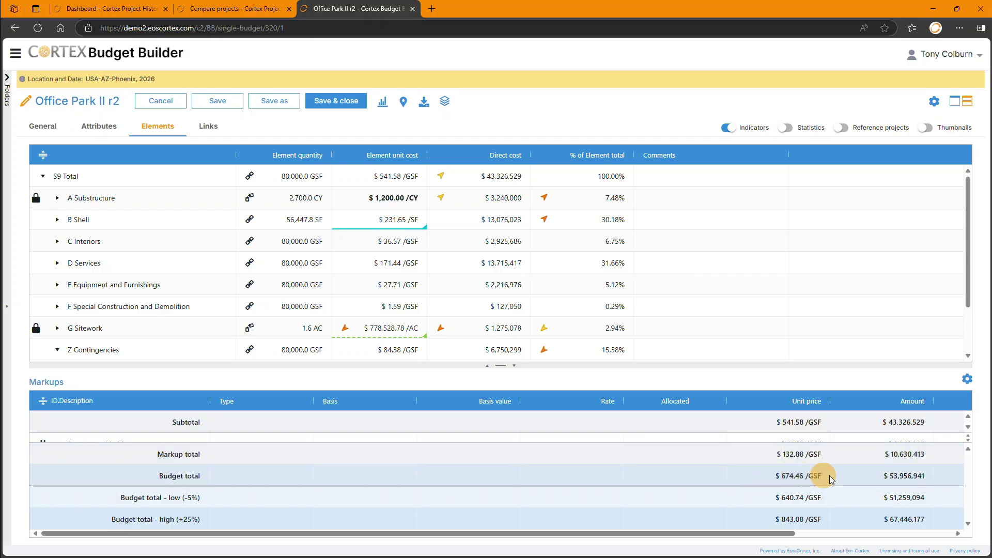
pyautogui.click(799, 478)
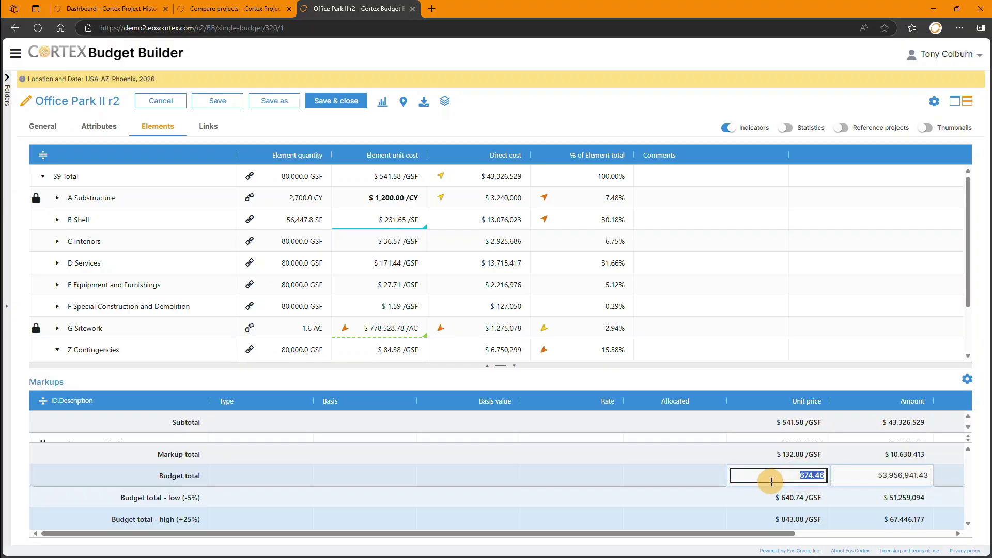
pyautogui.press('Return')
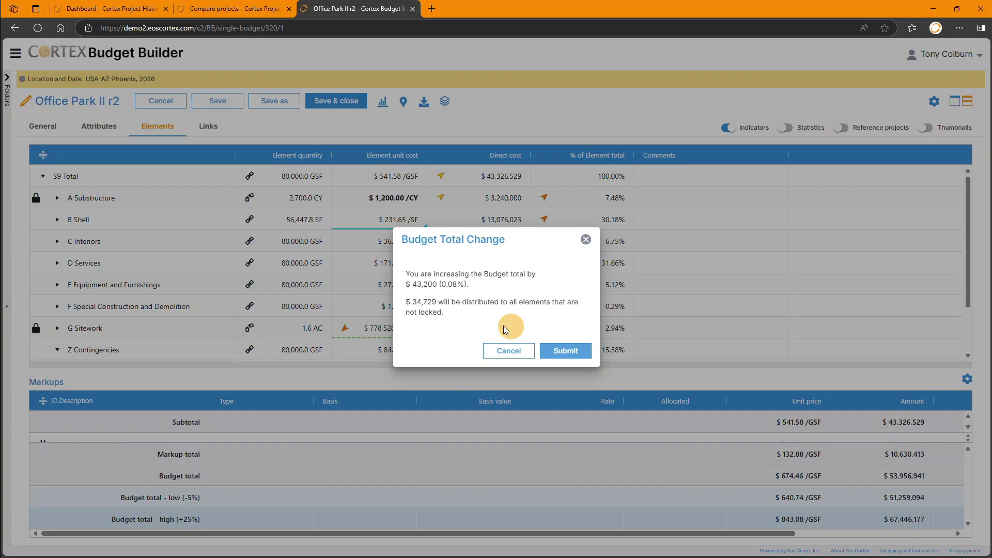
pyautogui.click(576, 352)
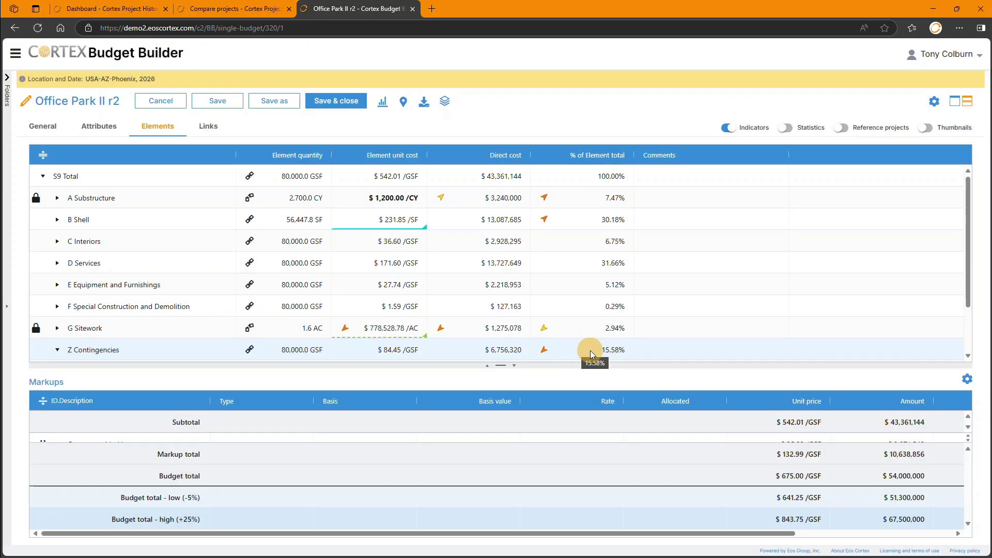
# Save the pending budget changes, open the element column settings and add the Element total and Element unit price columns.
pyautogui.click(934, 103)
pyautogui.click(941, 135)
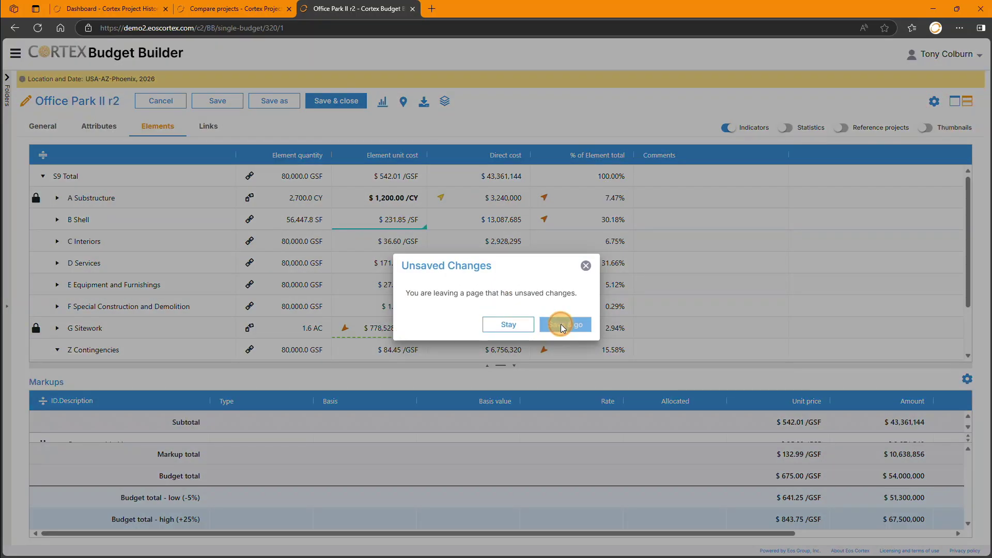
pyautogui.click(560, 324)
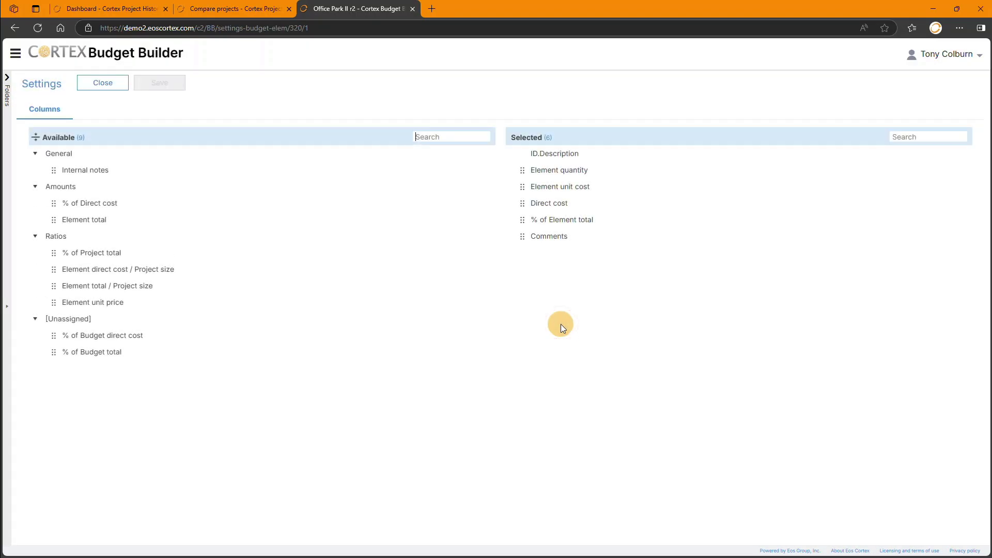
pyautogui.doubleClick(265, 222)
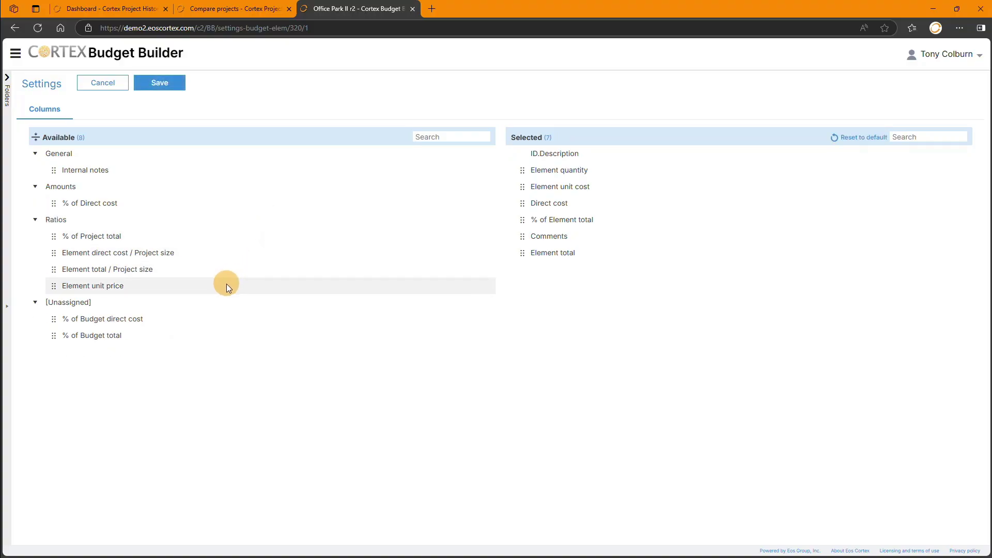
pyautogui.doubleClick(226, 285)
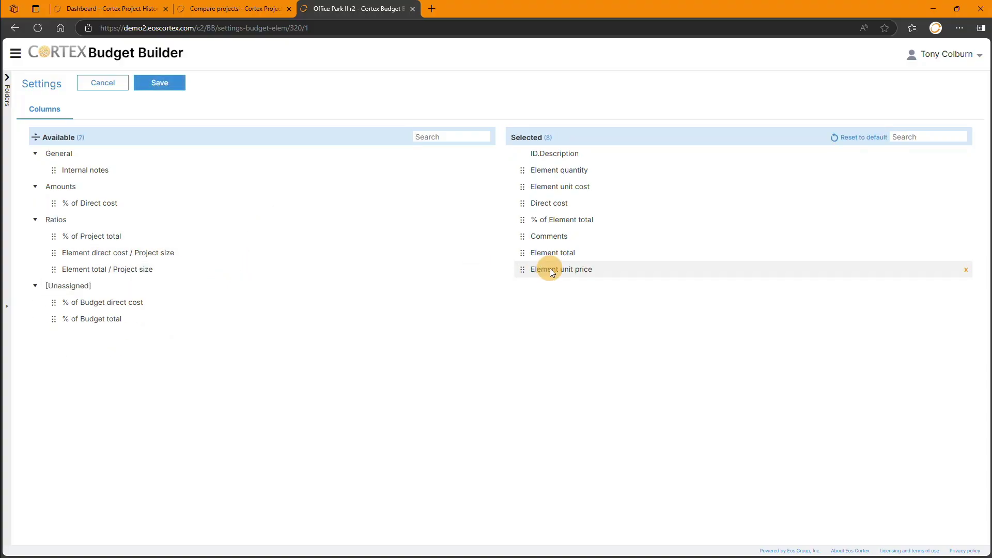
# Place Element unit price and Element total, in that order, between Direct cost and % of Element total, and save the column layout.
pyautogui.moveTo(550, 268); pyautogui.dragTo(562, 210)
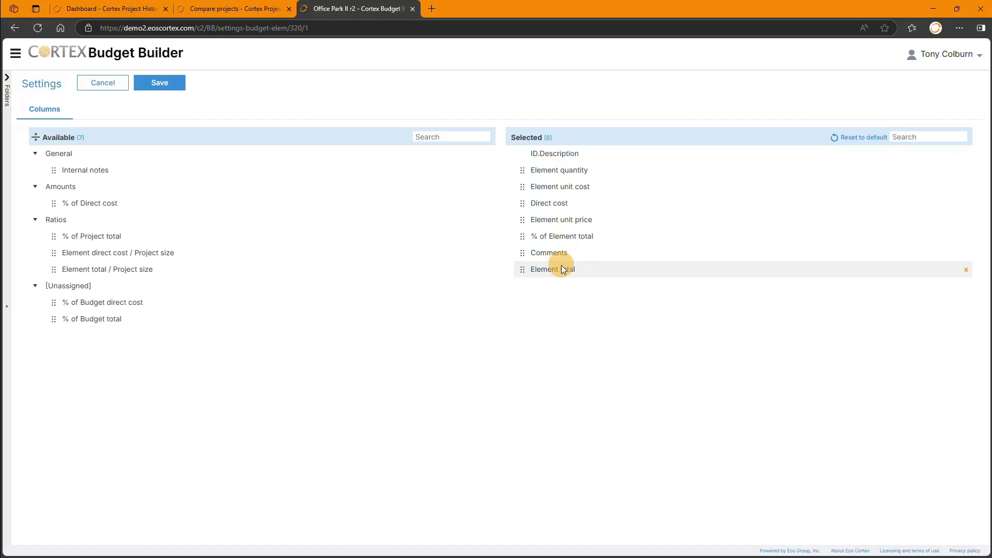
pyautogui.moveTo(561, 265); pyautogui.dragTo(572, 228)
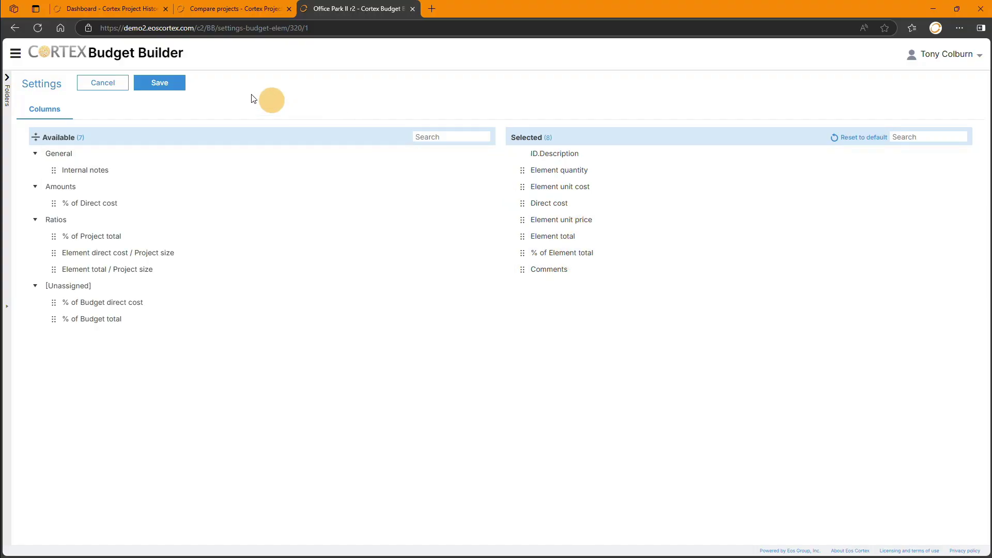
pyautogui.click(171, 85)
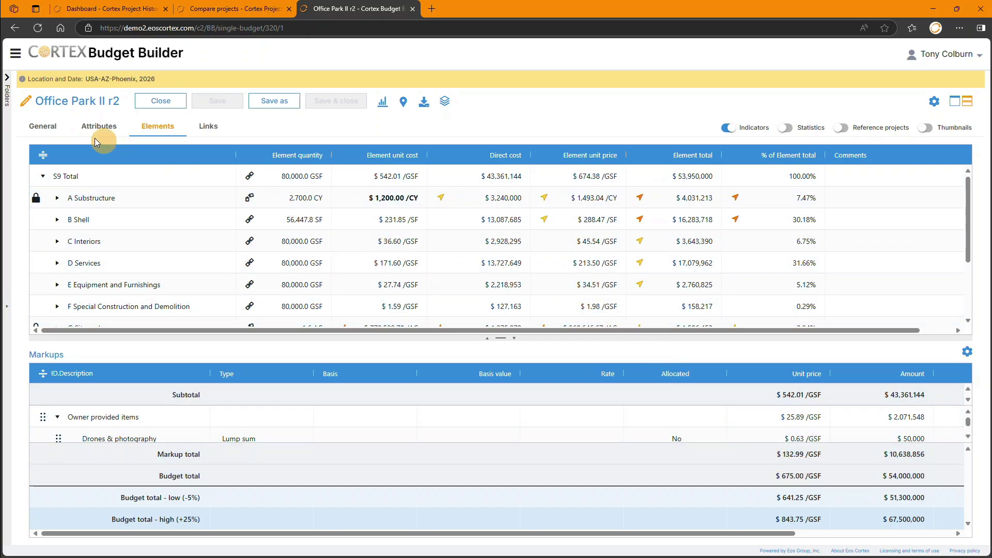
# Paste the prepared building description with the Eos Group logo into the budget's Project summary and save the budget.
pyautogui.click(49, 135)
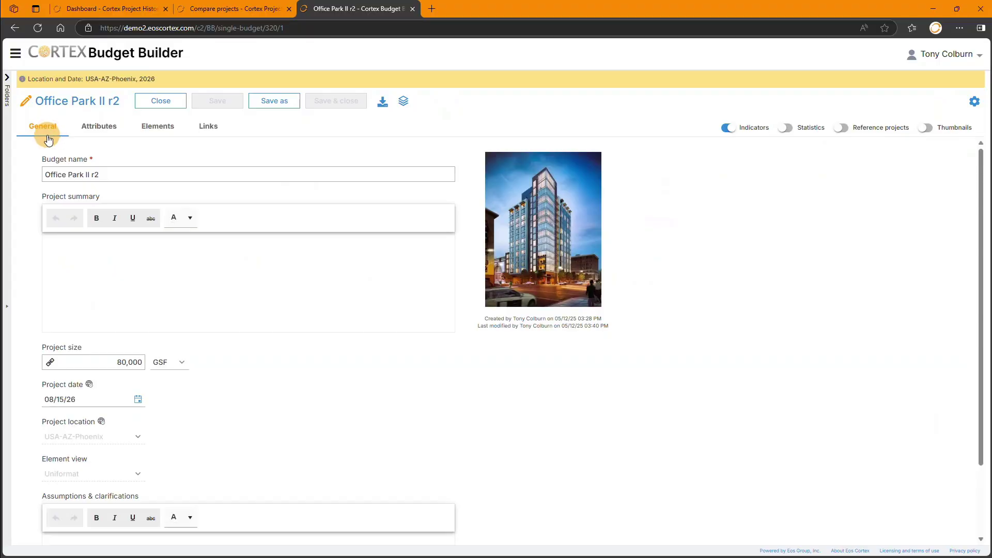
pyautogui.click(121, 254)
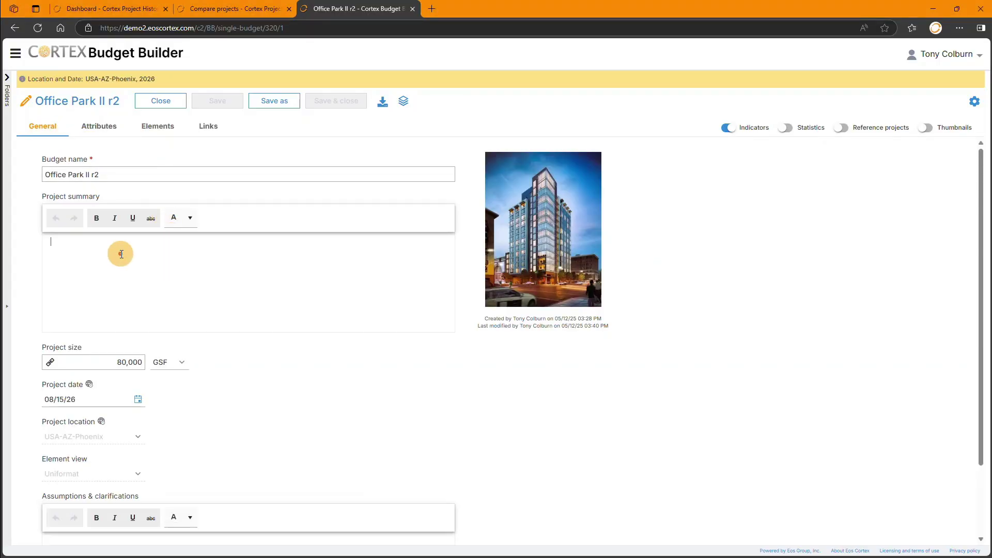
pyautogui.hotkey('ctrl', 'v')
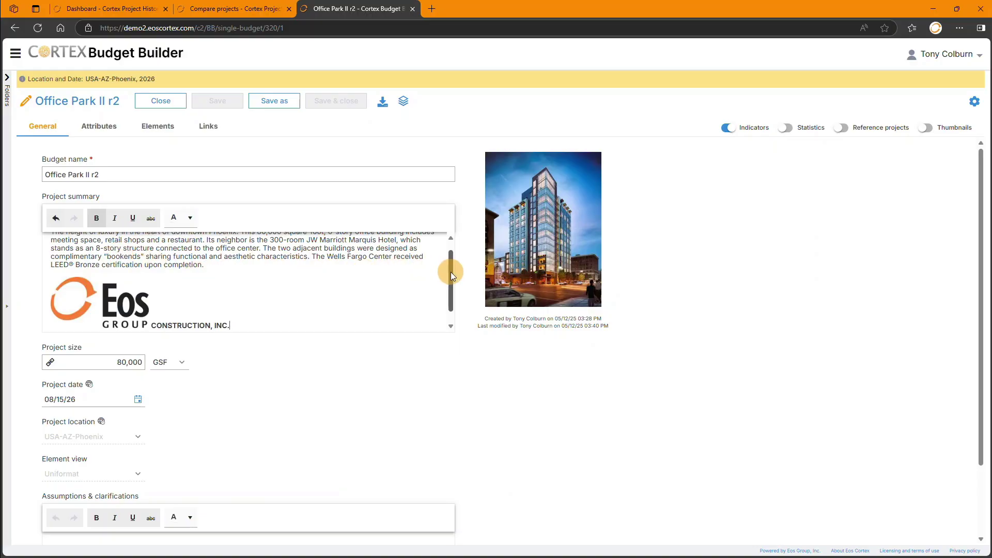
pyautogui.moveTo(450, 272); pyautogui.dragTo(451, 256)
pyautogui.click(263, 169)
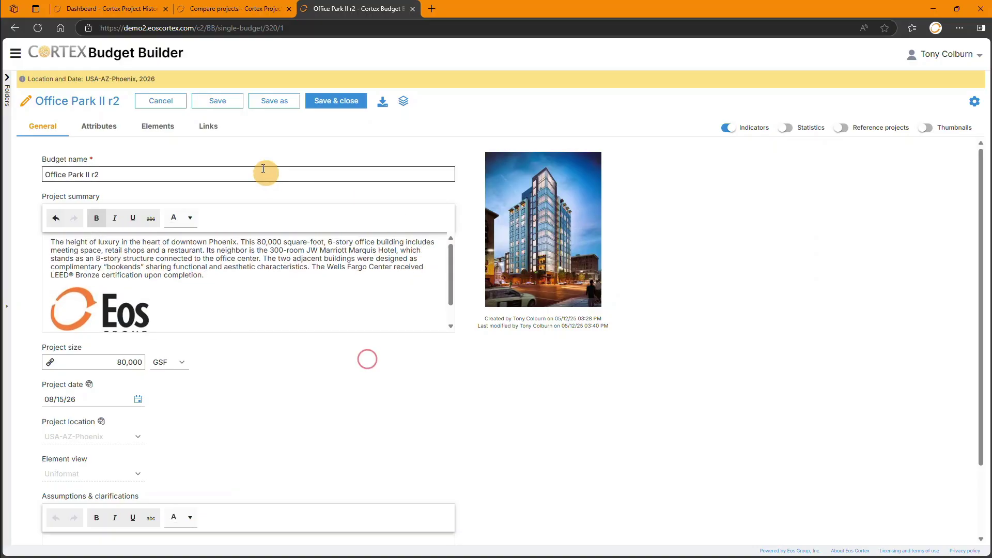
pyautogui.click(218, 102)
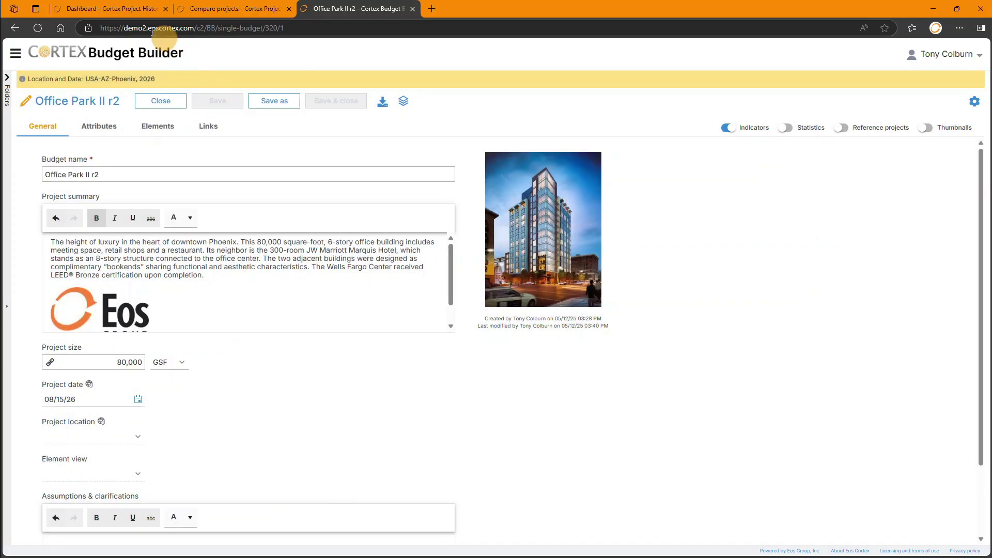
# Open the Office Park II budget folder and compare both of its budgets, giving the comparison the full window width.
pyautogui.click(7, 81)
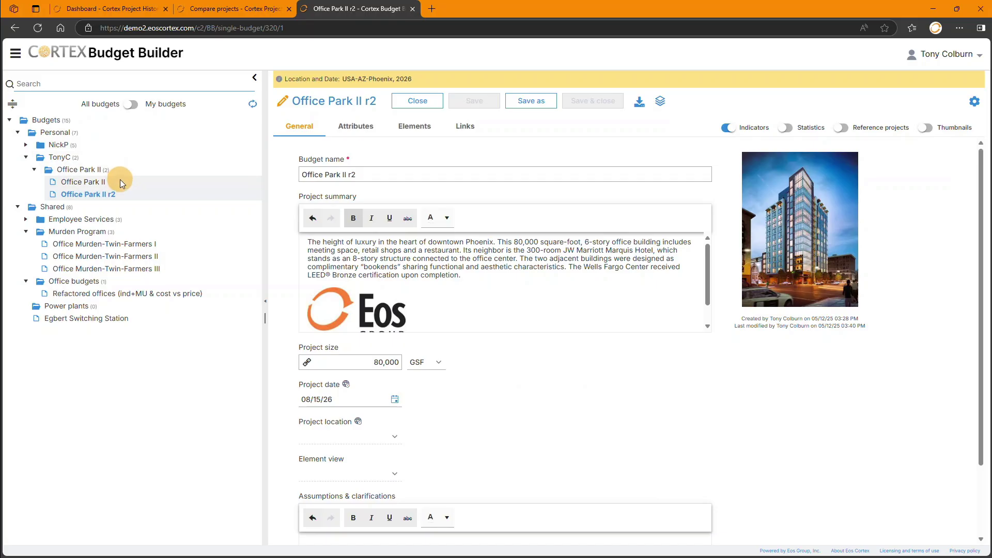
pyautogui.click(103, 169)
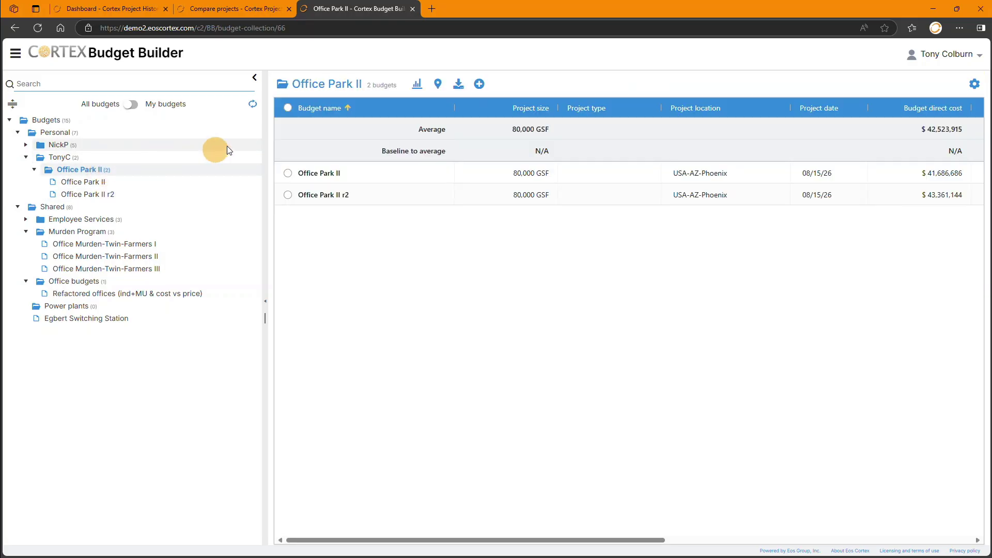
pyautogui.click(288, 108)
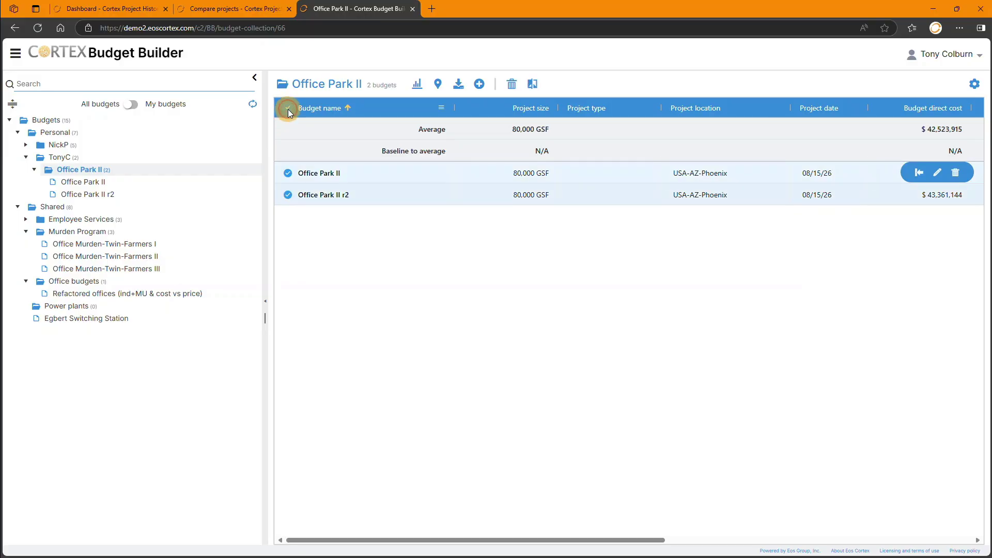
pyautogui.click(532, 86)
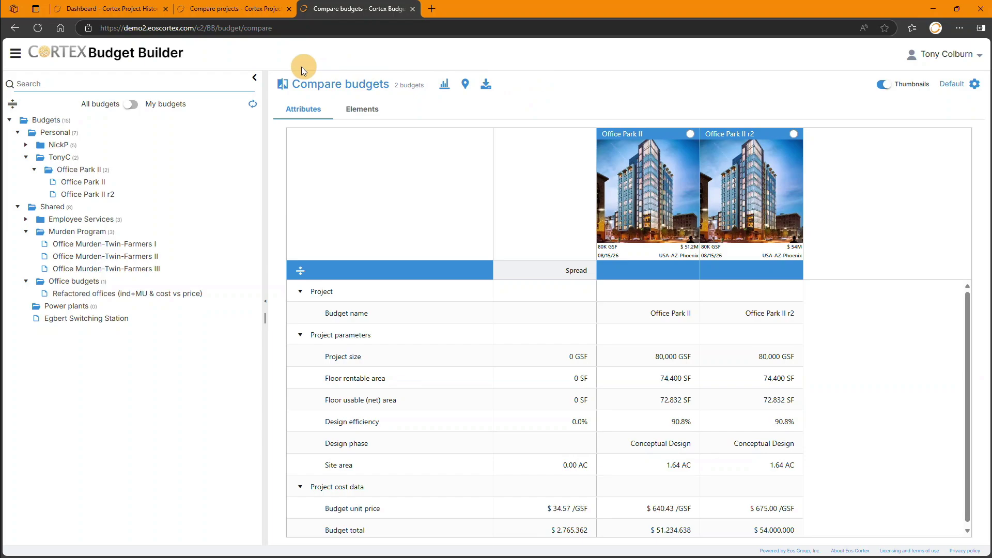
pyautogui.click(261, 75)
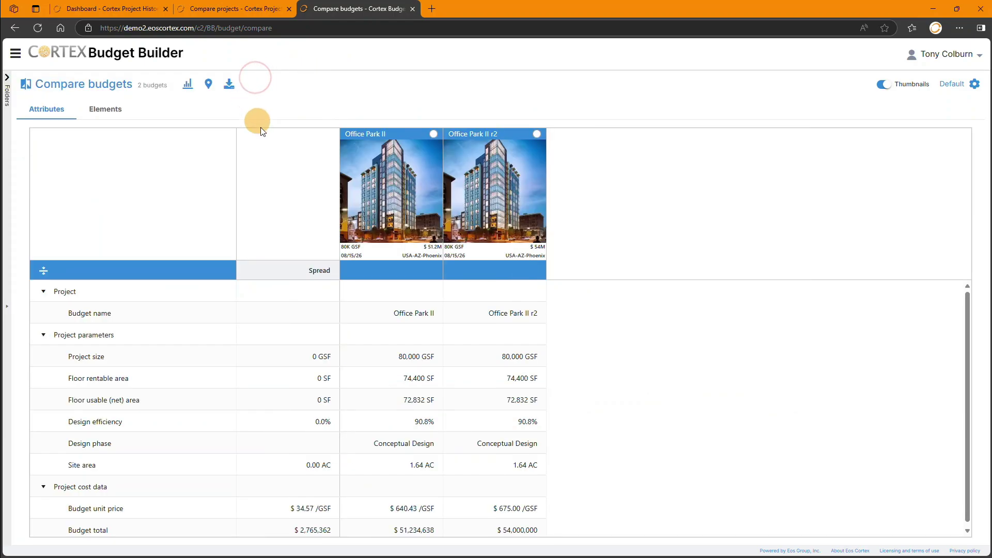
# Compare the two budgets' elements at the main group level, A Substructure to Z Contingencies, and display the comparison chart.
pyautogui.click(111, 114)
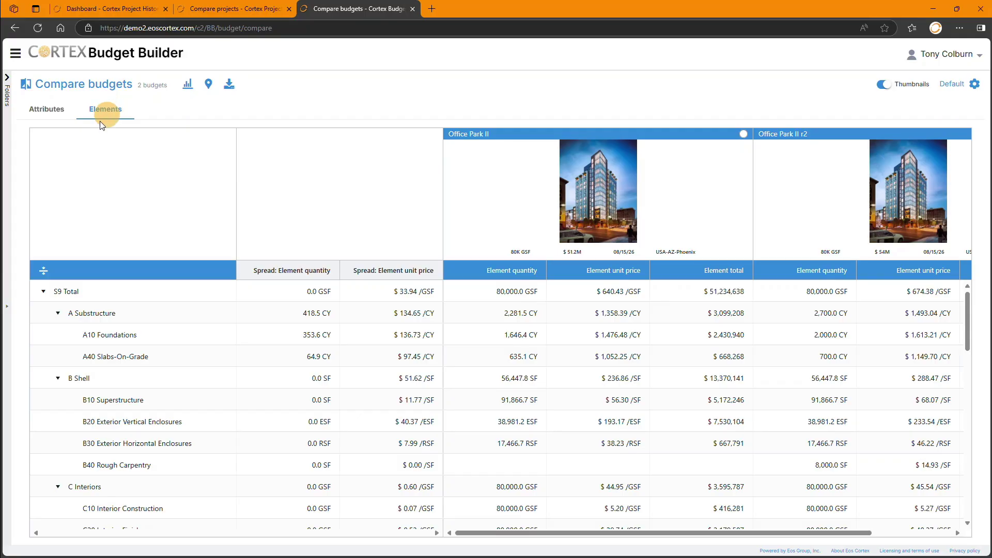
pyautogui.click(43, 273)
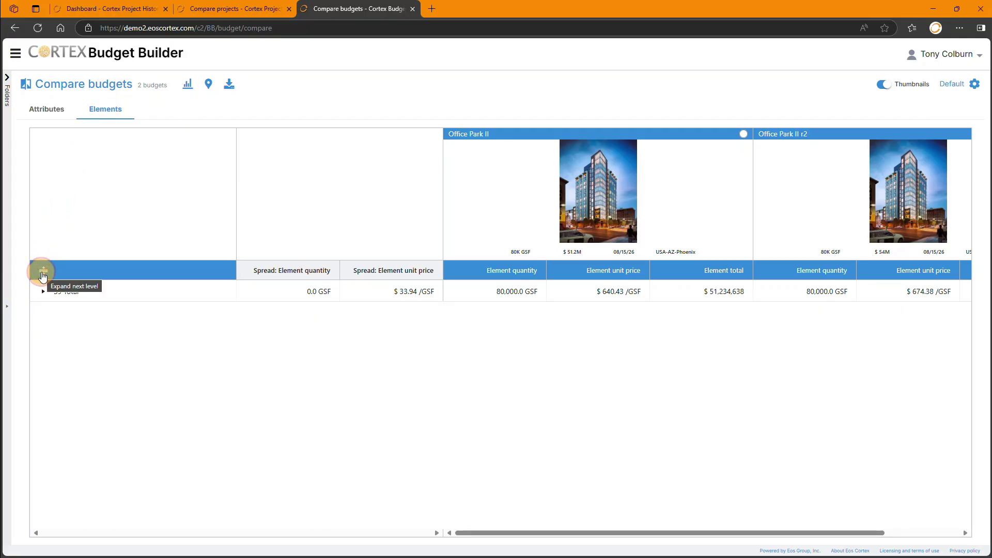
pyautogui.click(42, 273)
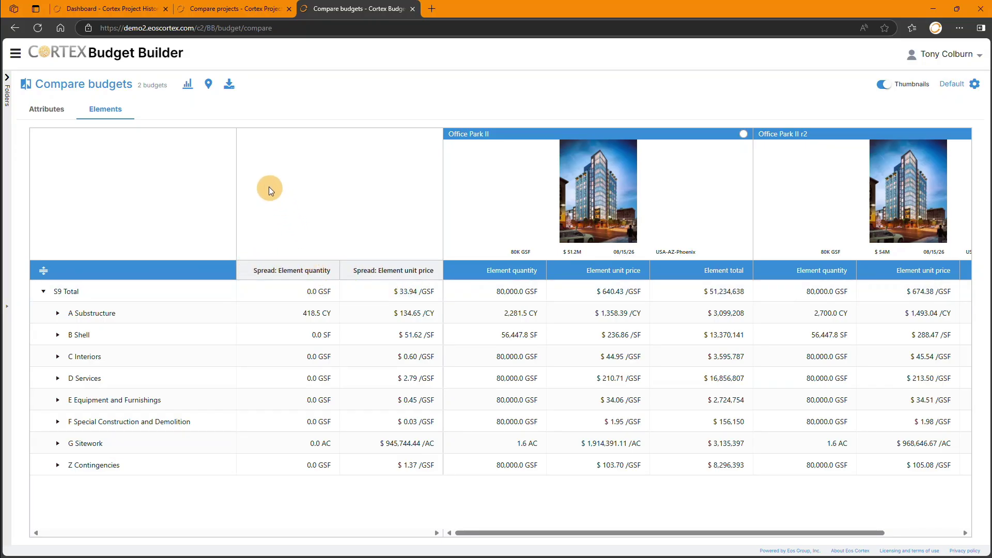
pyautogui.click(189, 87)
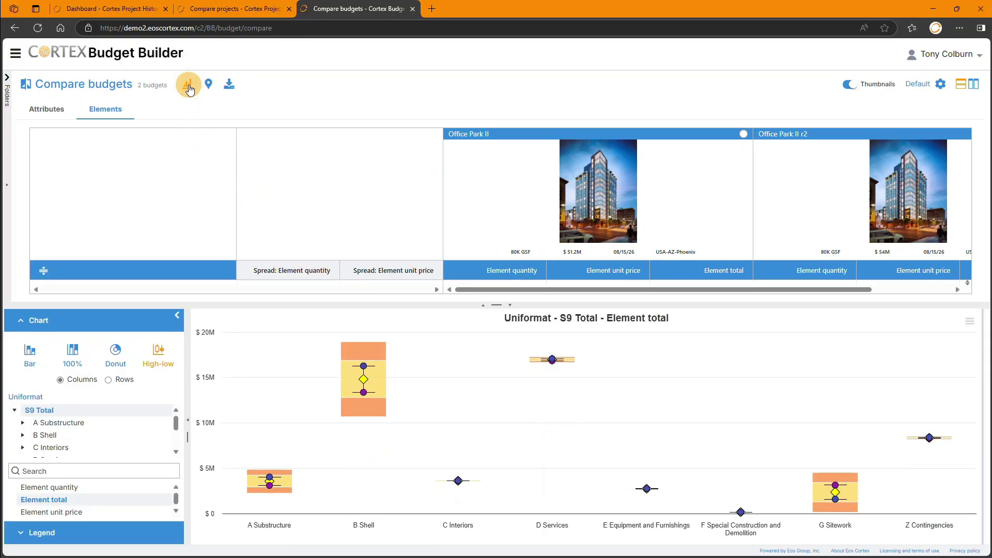